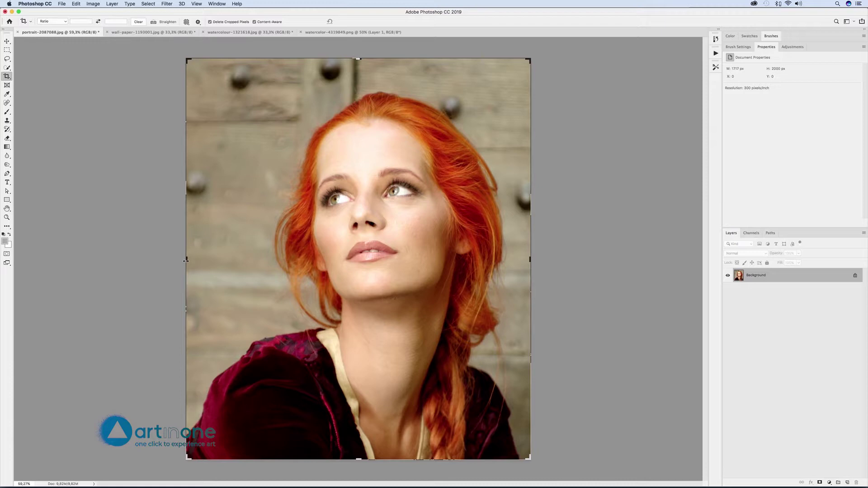
Extend the canvas beyond both sides and the top of the portrait to about 2711 × 2180 px using a content-aware crop
{"action": "left_click_drag", "start_coordinate": [186, 261], "coordinate": [134, 261]}
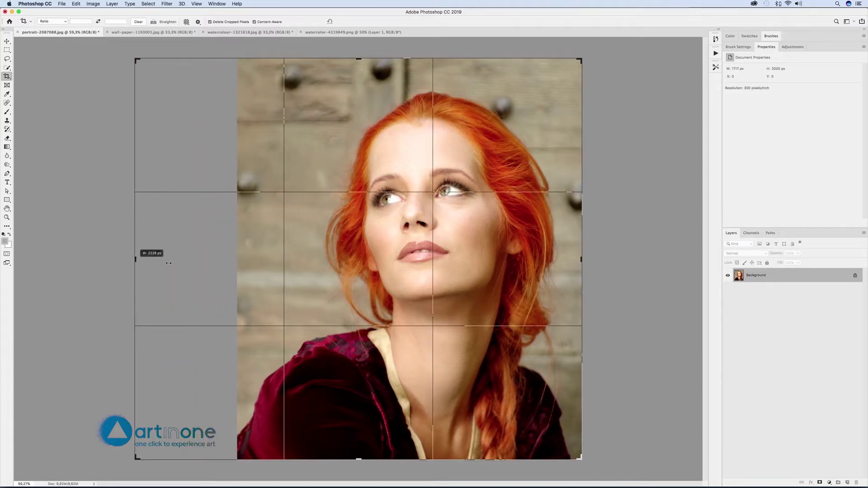
{"action": "left_click_drag", "start_coordinate": [581, 260], "coordinate": [624, 261]}
{"action": "left_click_drag", "start_coordinate": [358, 59], "coordinate": [361, 40]}
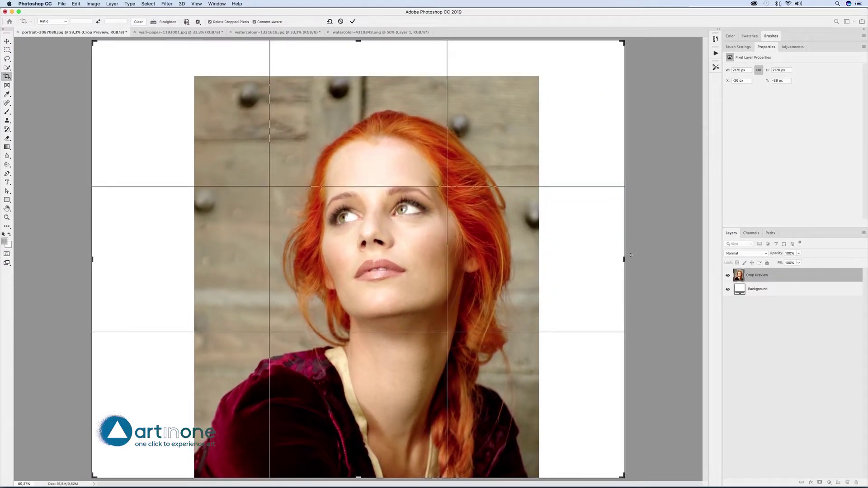
{"action": "left_click_drag", "start_coordinate": [631, 255], "coordinate": [636, 255]}
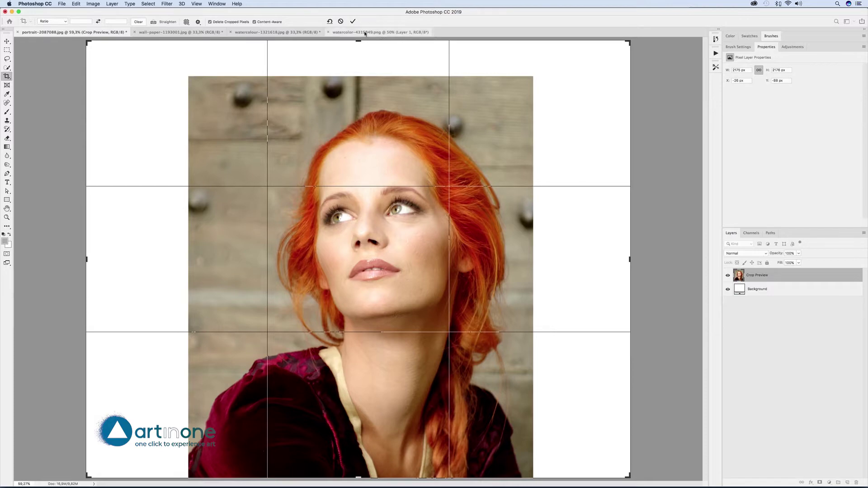
{"action": "left_click", "coordinate": [353, 22]}
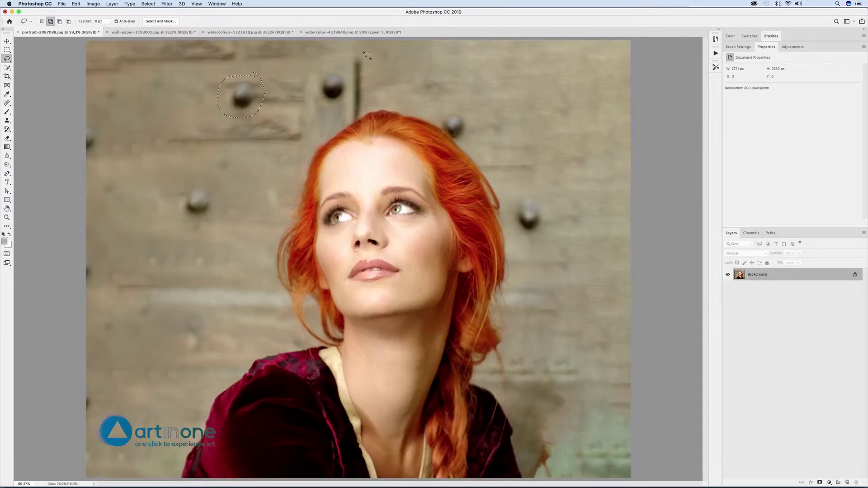
Select the metal studs around the head and the discoloured lower-right patch, and replace them with a Content-Aware fill at 100% opacity
{"action": "mouse_move", "coordinate": [369, 51]}
{"action": "left_mouse_down"}
{"action": "mouse_move", "coordinate": [340, 128]}
{"action": "mouse_move", "coordinate": [363, 121]}
{"action": "mouse_move", "coordinate": [369, 52]}
{"action": "left_mouse_up"}
{"action": "mouse_move", "coordinate": [203, 183]}
{"action": "left_mouse_down"}
{"action": "mouse_move", "coordinate": [179, 196]}
{"action": "mouse_move", "coordinate": [201, 182]}
{"action": "left_mouse_up"}
{"action": "mouse_move", "coordinate": [458, 108]}
{"action": "left_mouse_down"}
{"action": "mouse_move", "coordinate": [439, 116]}
{"action": "mouse_move", "coordinate": [465, 143]}
{"action": "mouse_move", "coordinate": [457, 108]}
{"action": "left_mouse_up"}
{"action": "left_click_drag", "start_coordinate": [536, 198], "coordinate": [535, 194]}
{"action": "mouse_move", "coordinate": [587, 415]}
{"action": "left_mouse_down"}
{"action": "mouse_move", "coordinate": [531, 478]}
{"action": "mouse_move", "coordinate": [557, 406]}
{"action": "mouse_move", "coordinate": [586, 414]}
{"action": "left_mouse_up"}
{"action": "left_click", "coordinate": [76, 4]}
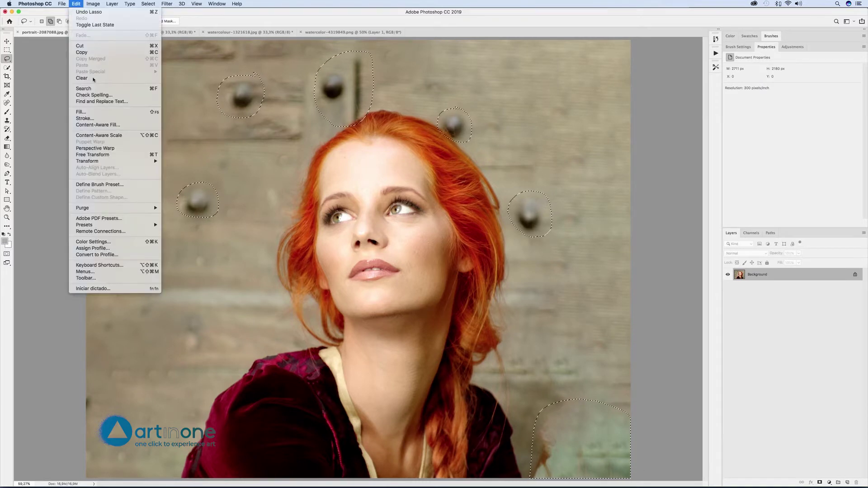
{"action": "left_click", "coordinate": [90, 113]}
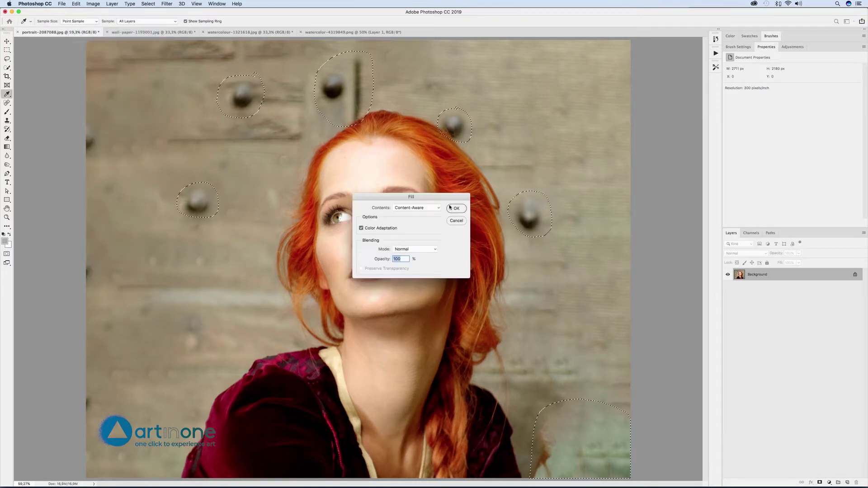
{"action": "key", "text": "Return"}
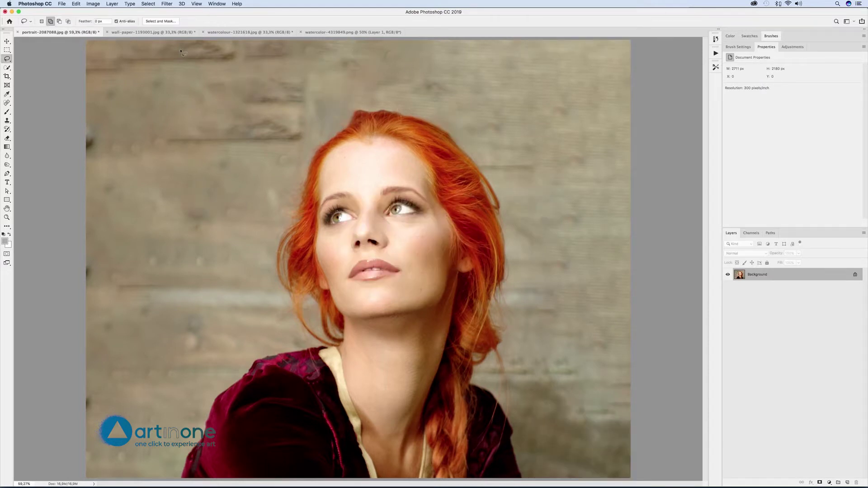
Lasso the dark horizontal plank seam beside the woman's hair, remove it with a Content-Aware fill, and clear the selection
{"action": "mouse_move", "coordinate": [305, 132]}
{"action": "left_mouse_down"}
{"action": "mouse_move", "coordinate": [151, 141]}
{"action": "mouse_move", "coordinate": [291, 128]}
{"action": "left_mouse_up"}
{"action": "left_click", "coordinate": [76, 4]}
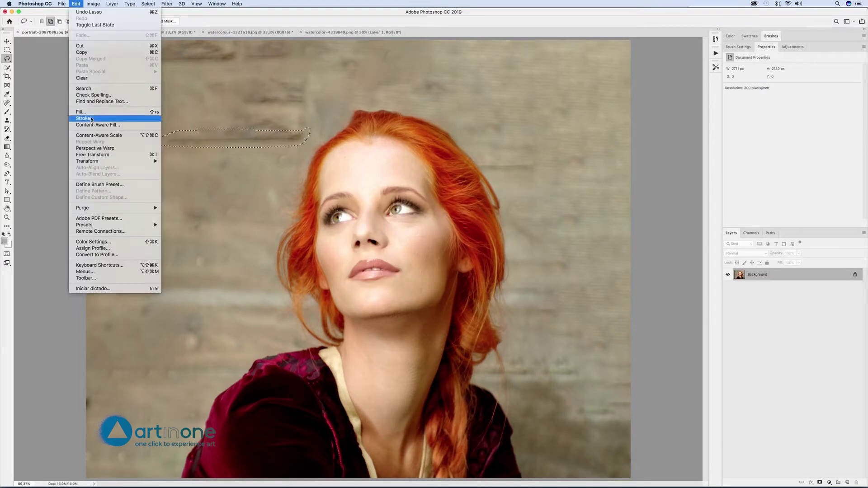
{"action": "left_click", "coordinate": [89, 113]}
{"action": "key", "text": "Return"}
{"action": "key", "text": "ctrl+d"}
Unlock the Background layer and convert it to a smart object
{"action": "left_click", "coordinate": [849, 277]}
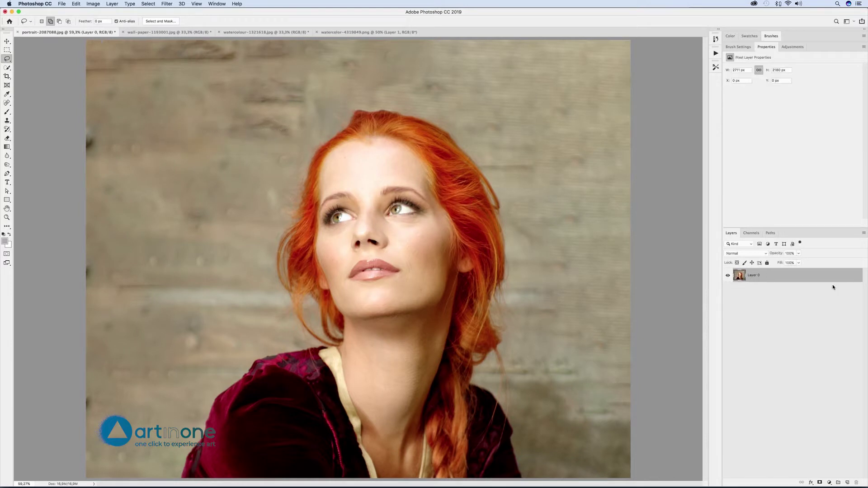
{"action": "right_click", "coordinate": [780, 279]}
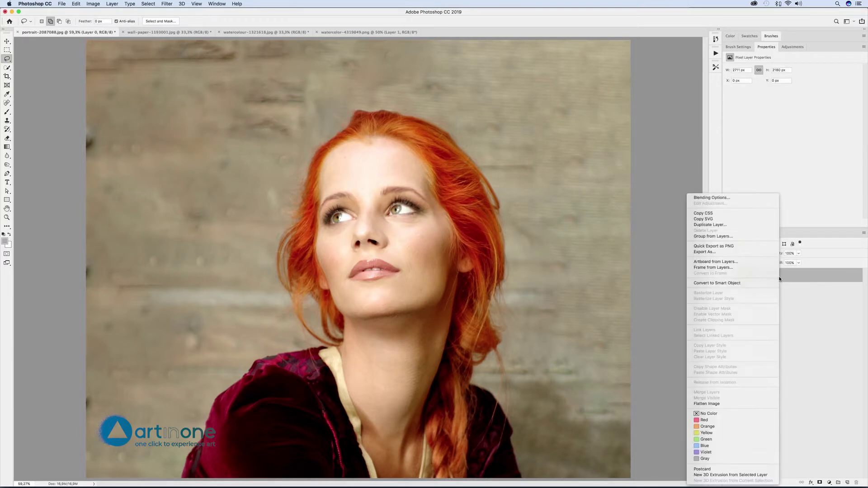
{"action": "left_click", "coordinate": [743, 284]}
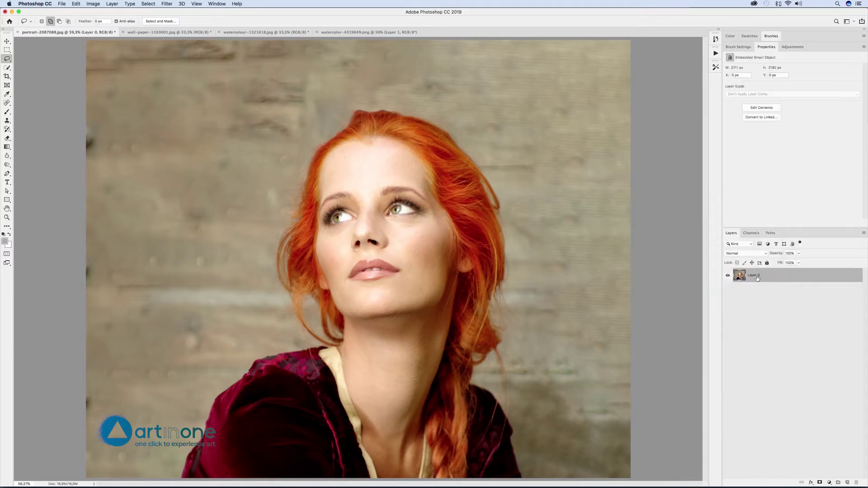
Rename the smart object layer as ORIGINAL
{"action": "double_click", "coordinate": [755, 276]}
{"action": "type", "text": "ORIGINAL"}
{"action": "key", "text": "Return"}
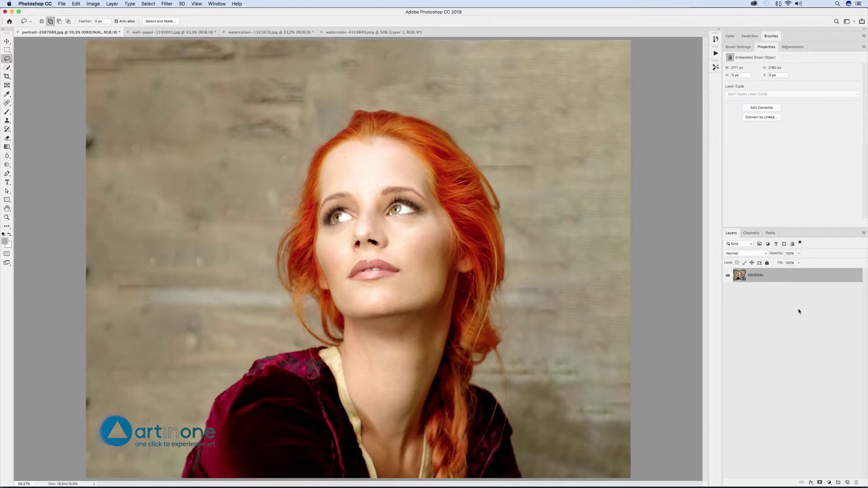
Add a Black & White adjustment layer with the default preset above ORIGINAL, and duplicate both layers
{"action": "left_click", "coordinate": [830, 482]}
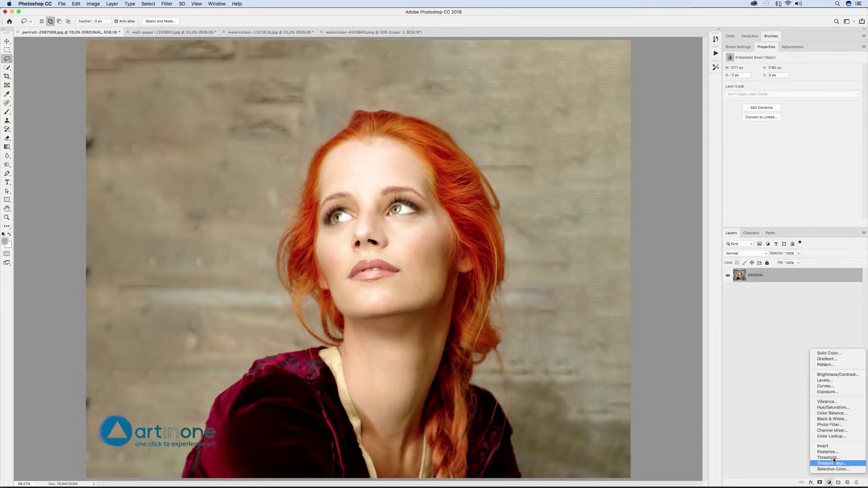
{"action": "left_click", "coordinate": [832, 421]}
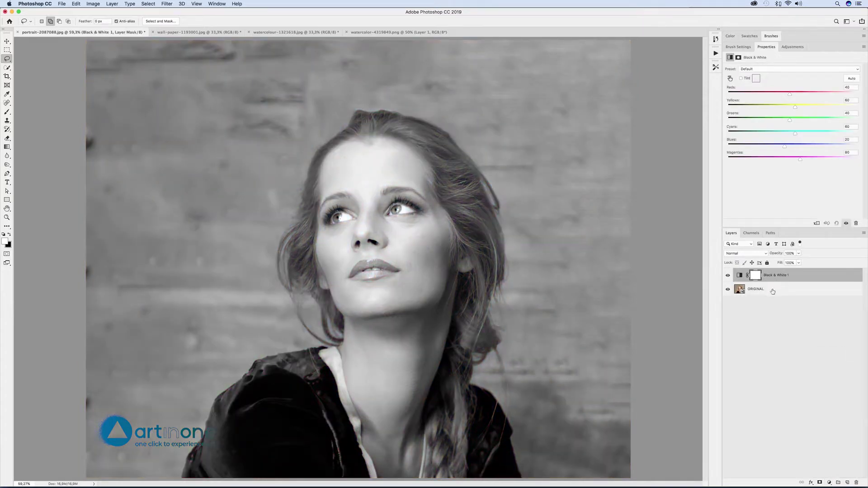
{"action": "left_click", "coordinate": [773, 290], "text": "shift"}
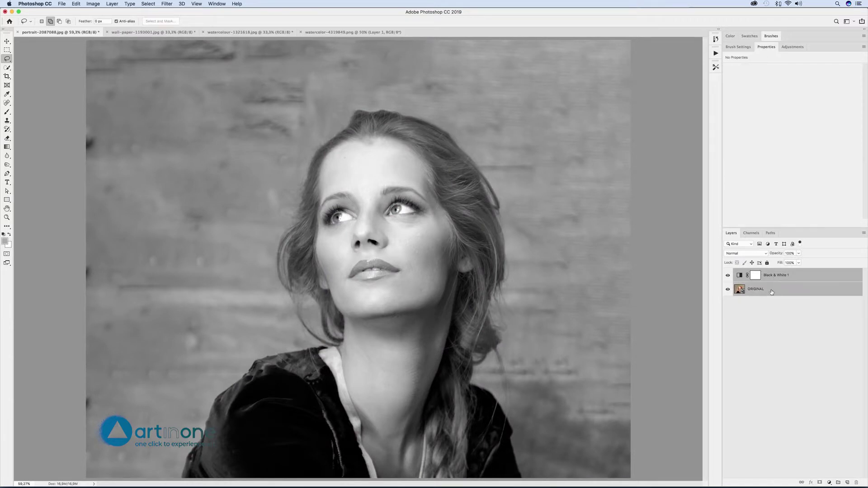
{"action": "right_click", "coordinate": [787, 288]}
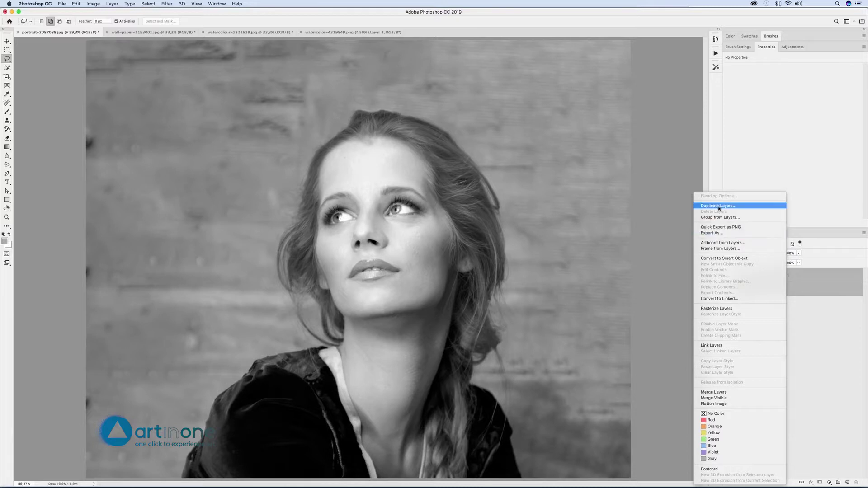
{"action": "left_click", "coordinate": [744, 206]}
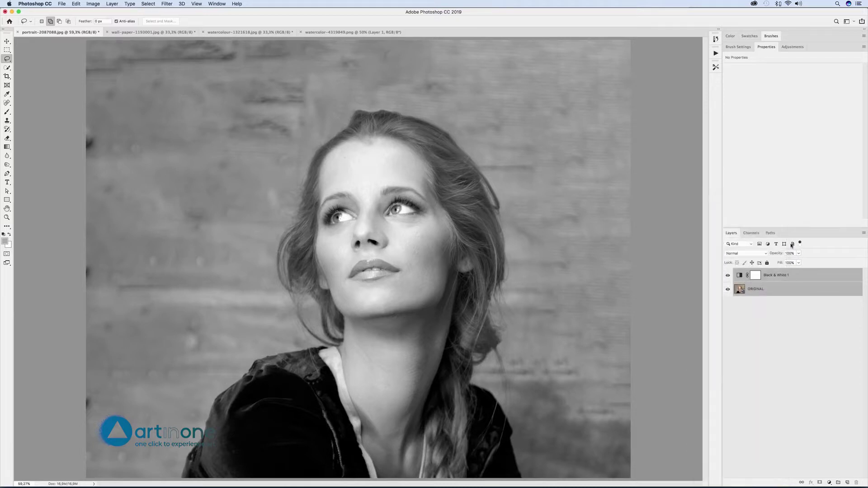
{"action": "left_click", "coordinate": [496, 216]}
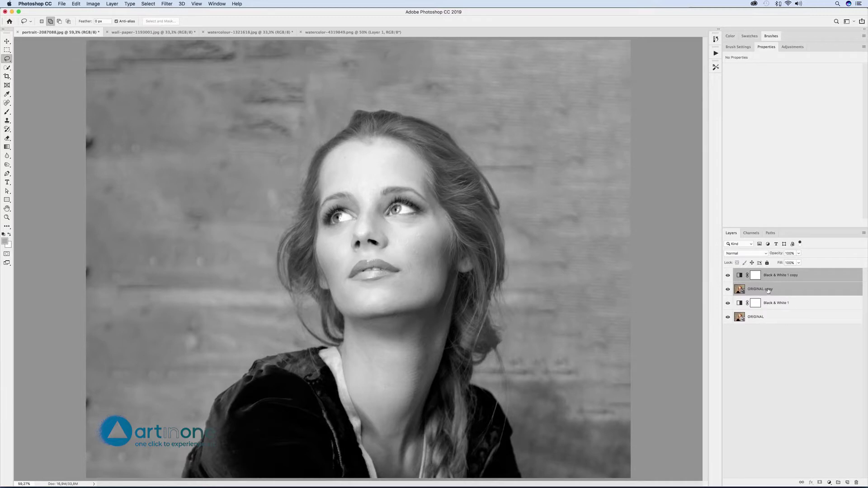
Clip the duplicated Black & White adjustment to the ORIGINAL copy layer
{"action": "left_click", "coordinate": [785, 274]}
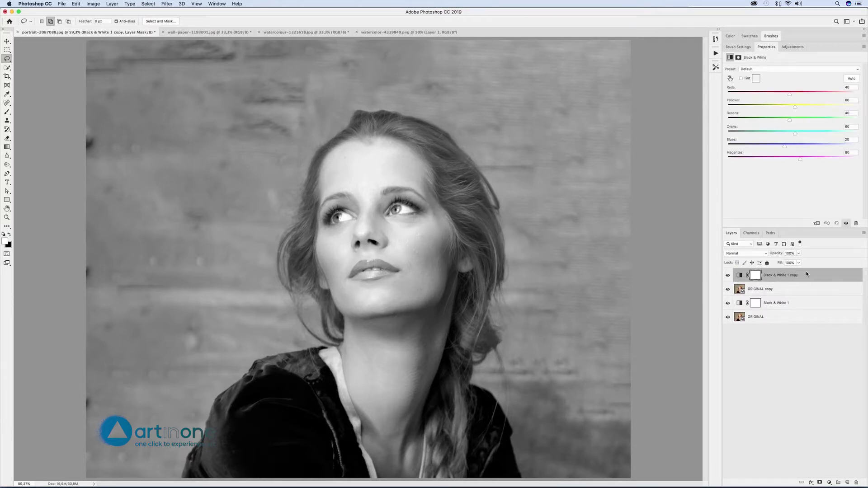
{"action": "right_click", "coordinate": [806, 274]}
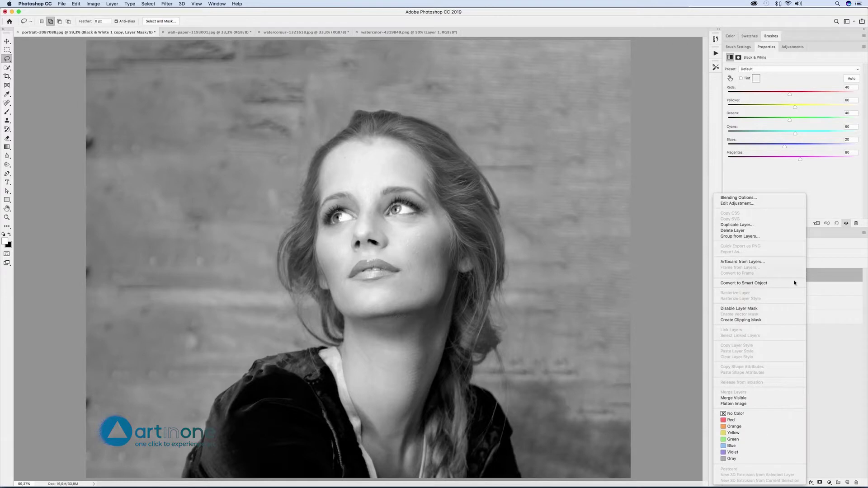
{"action": "left_click", "coordinate": [756, 322]}
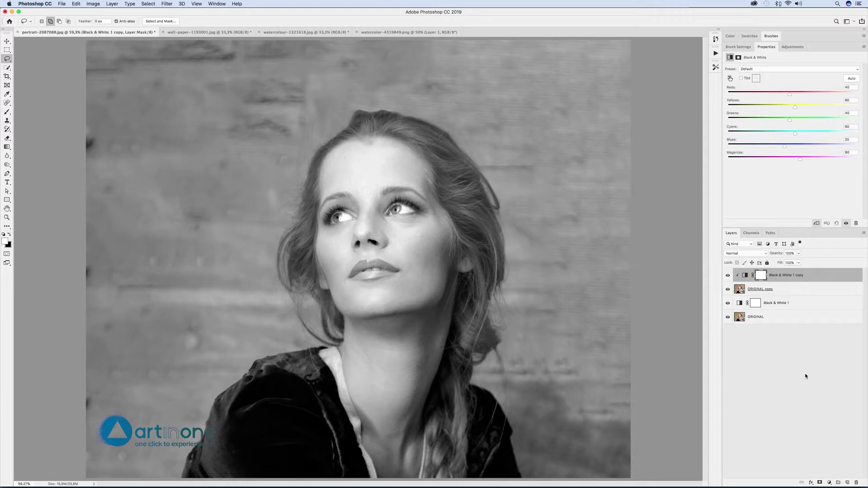
Add an Invert adjustment layer on top of the stack and clip it to the layers below
{"action": "left_click", "coordinate": [829, 483]}
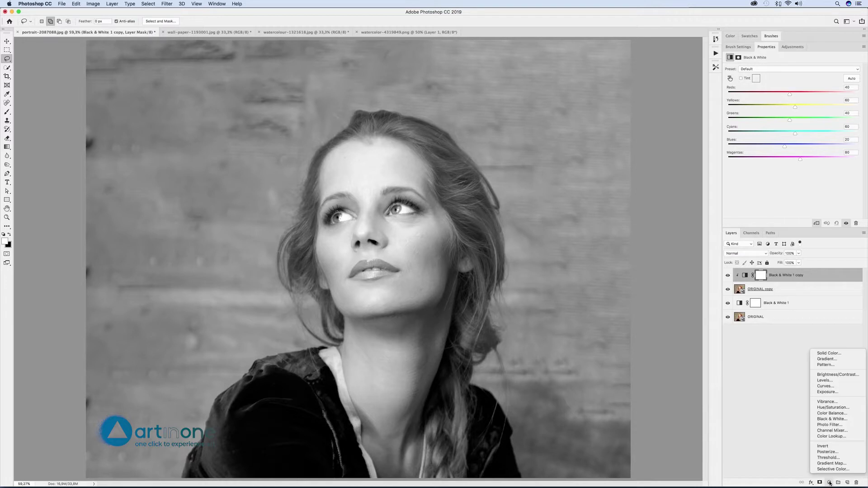
{"action": "left_click", "coordinate": [831, 448]}
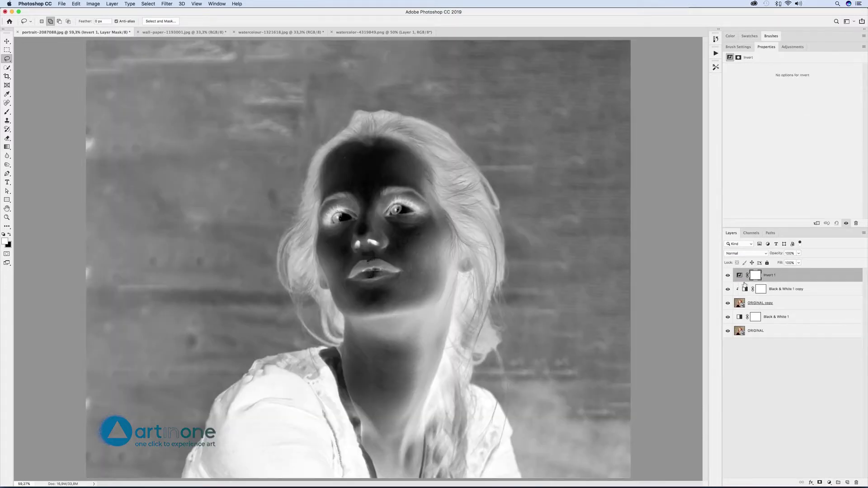
{"action": "right_click", "coordinate": [795, 277]}
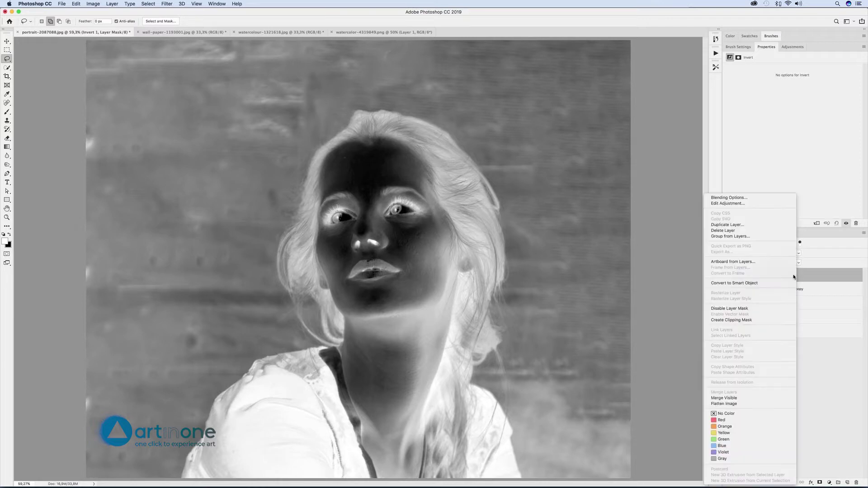
{"action": "left_click", "coordinate": [767, 320]}
Set the ORIGINAL copy layer's blend mode to Linear Dodge (Add)
{"action": "left_click", "coordinate": [749, 301]}
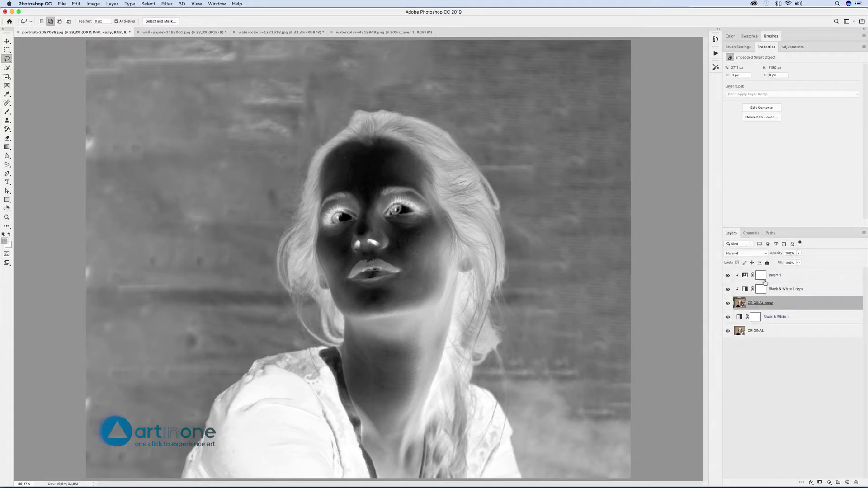
{"action": "left_click", "coordinate": [762, 253]}
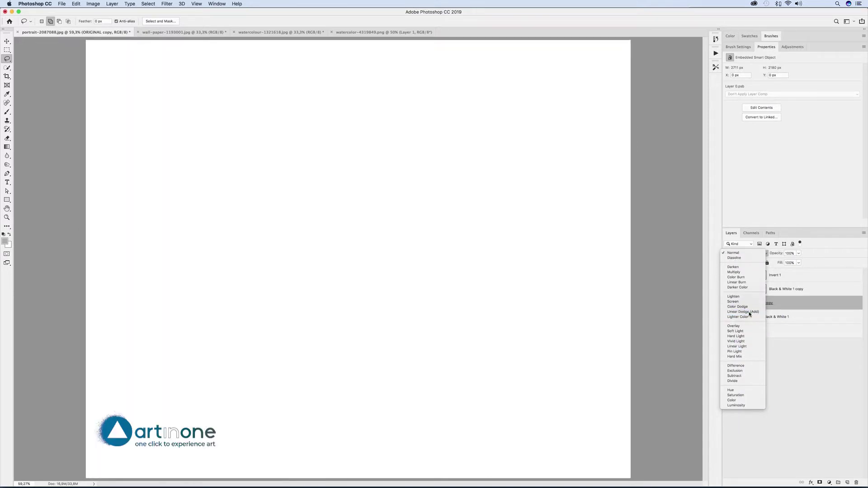
{"action": "left_click", "coordinate": [750, 312]}
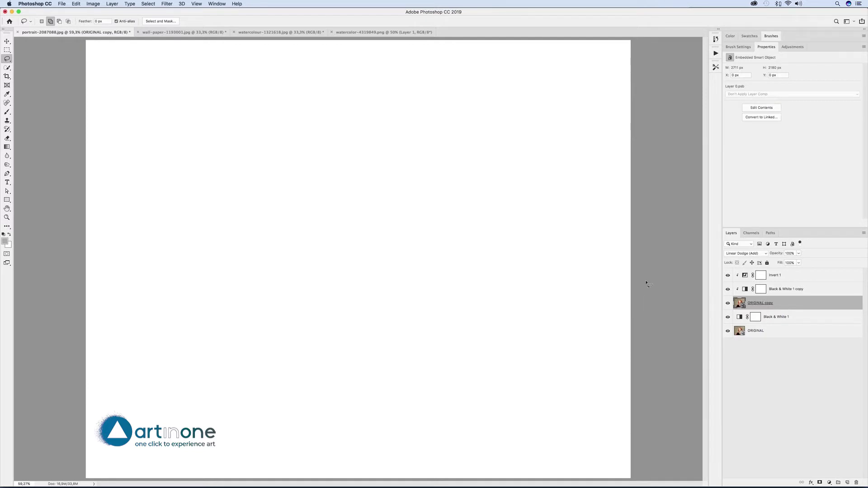
Apply the Maximum filter to ORIGINAL copy with a radius of 3.7 pixels, preserving roundness
{"action": "left_click", "coordinate": [167, 4]}
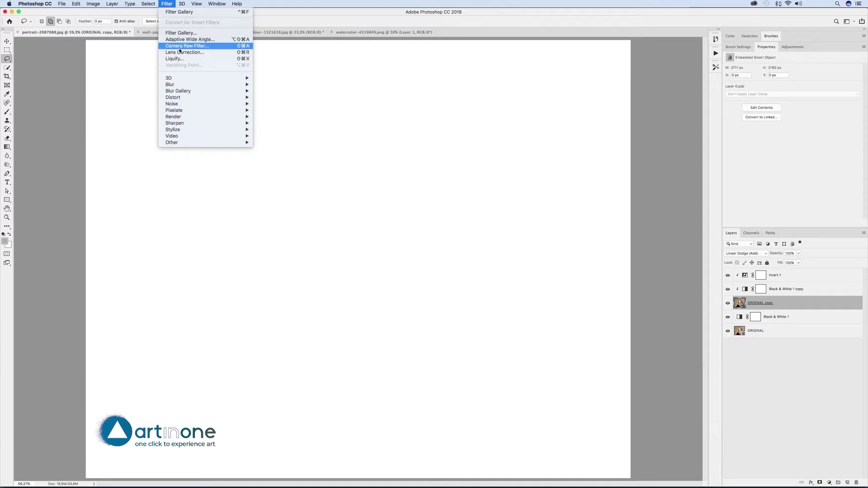
{"action": "mouse_move", "coordinate": [180, 137]}
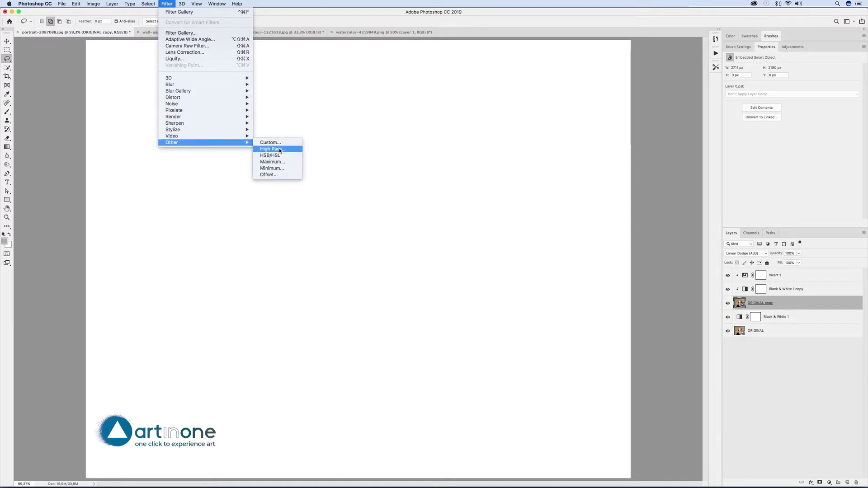
{"action": "left_click", "coordinate": [277, 162]}
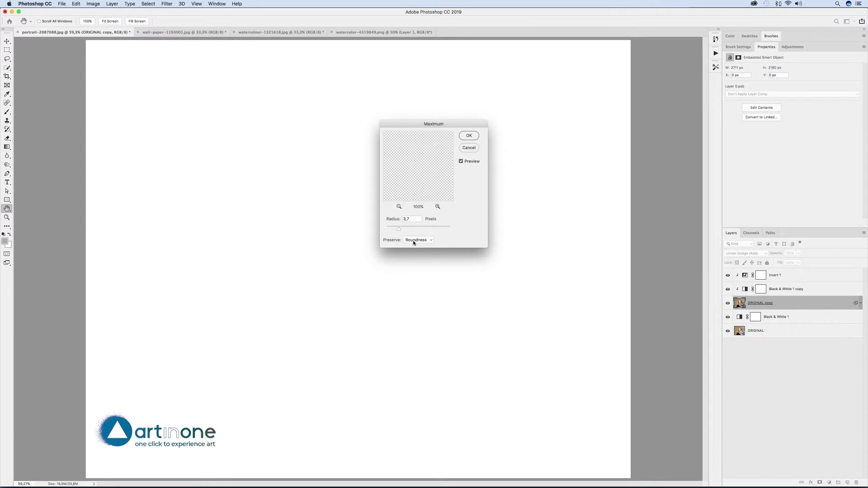
{"action": "left_click_drag", "start_coordinate": [404, 244], "coordinate": [553, 182]}
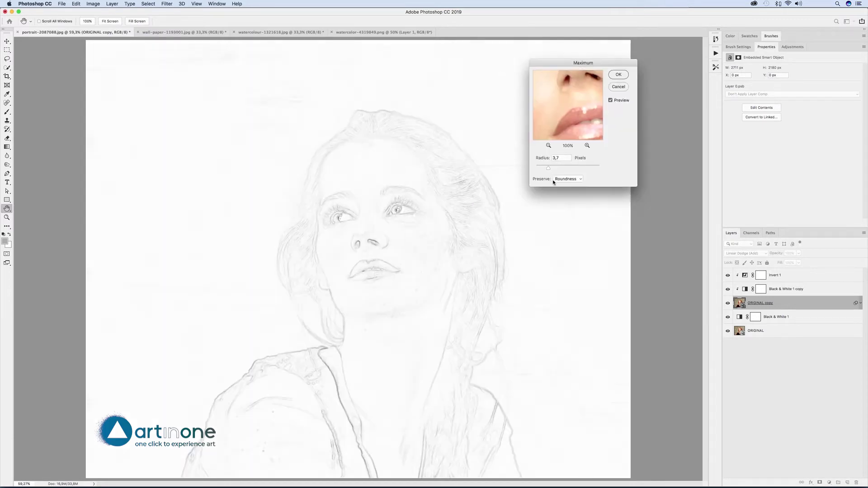
{"action": "left_click", "coordinate": [617, 78]}
Apply a Gaussian Blur smart filter with a radius of 2.7 pixels to ORIGINAL copy
{"action": "left_click", "coordinate": [167, 4]}
{"action": "mouse_move", "coordinate": [193, 96]}
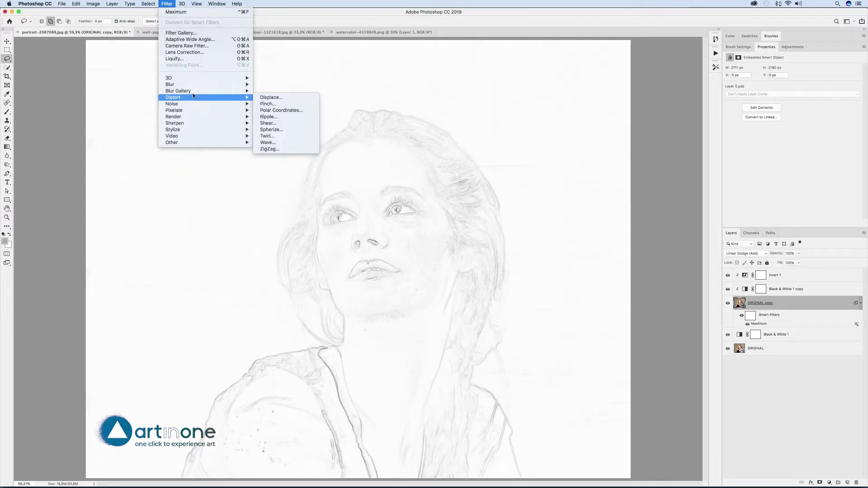
{"action": "left_click", "coordinate": [276, 109]}
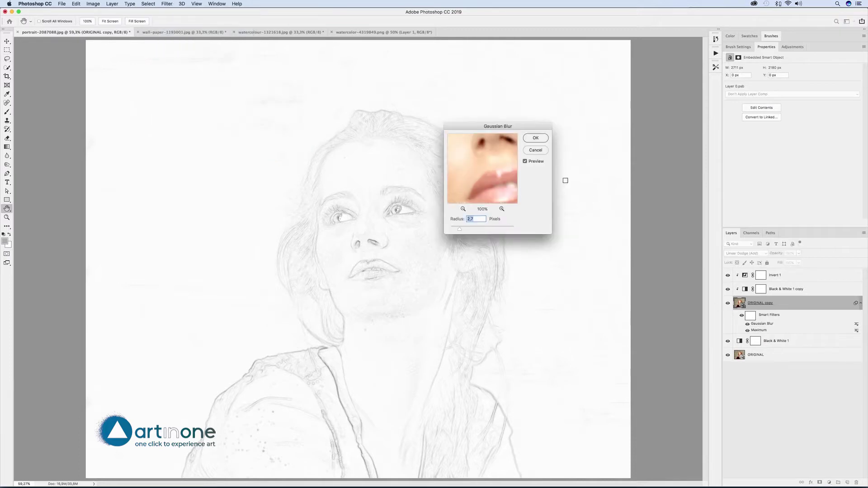
{"action": "left_click_drag", "start_coordinate": [505, 127], "coordinate": [581, 92]}
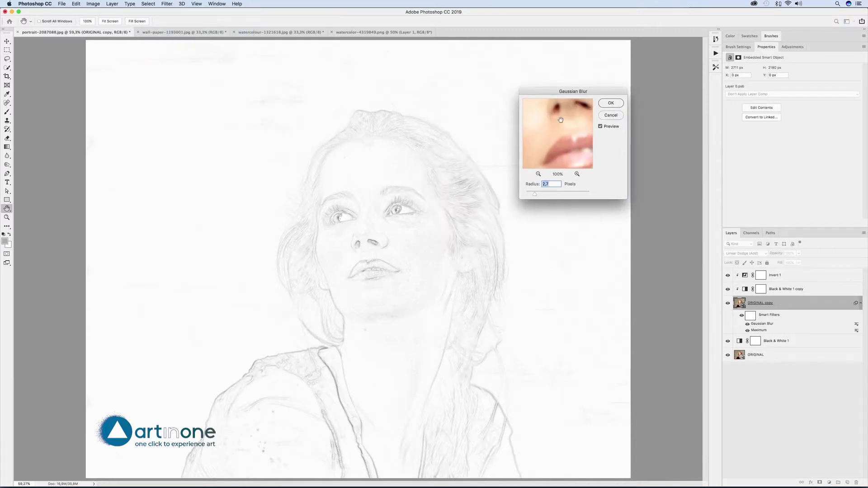
{"action": "left_click", "coordinate": [610, 103]}
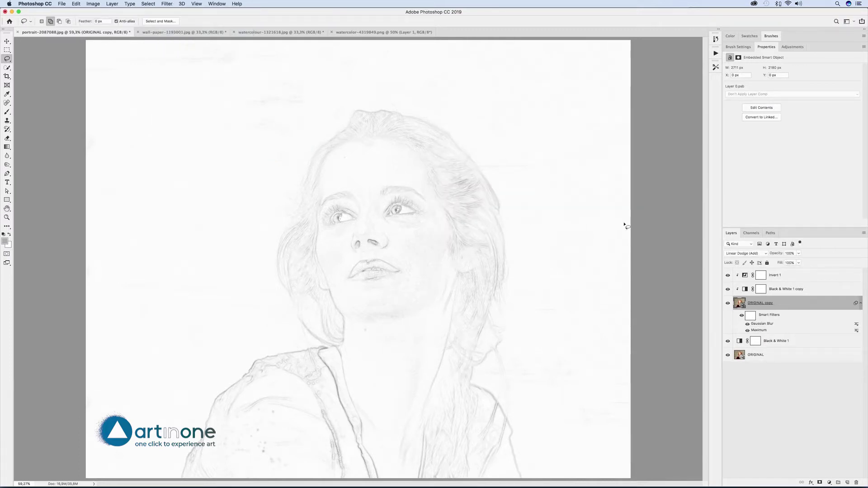
Apply an Oil Paint smart filter to the ORIGINAL layer with stylization 10, cleanliness 10, scale 0.1 and bristle detail 0
{"action": "left_click", "coordinate": [769, 358]}
{"action": "left_click", "coordinate": [167, 4]}
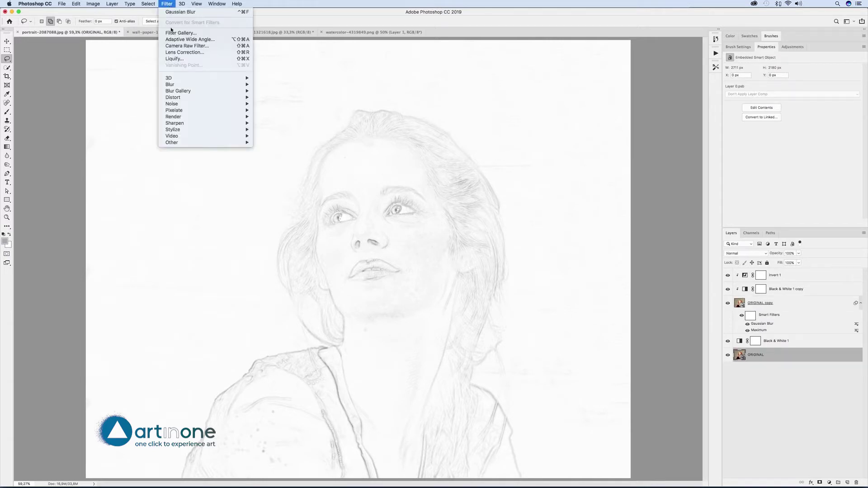
{"action": "mouse_move", "coordinate": [178, 132]}
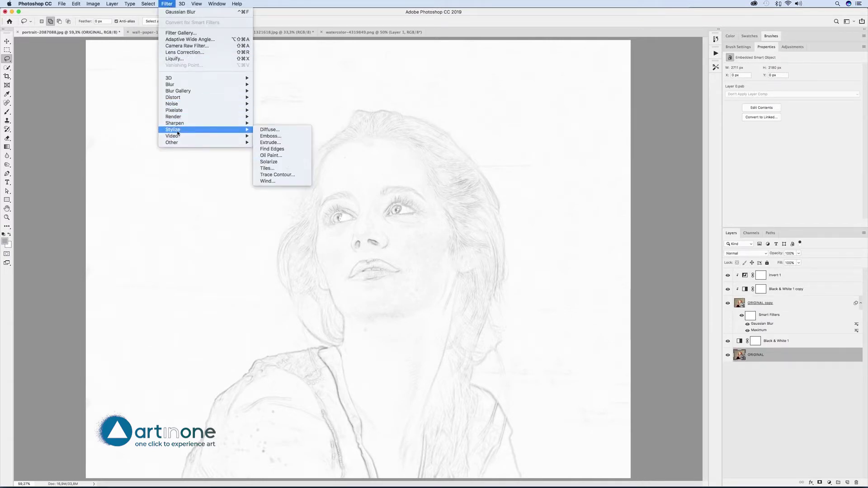
{"action": "left_click", "coordinate": [271, 155]}
{"action": "left_click_drag", "start_coordinate": [535, 109], "coordinate": [547, 91]}
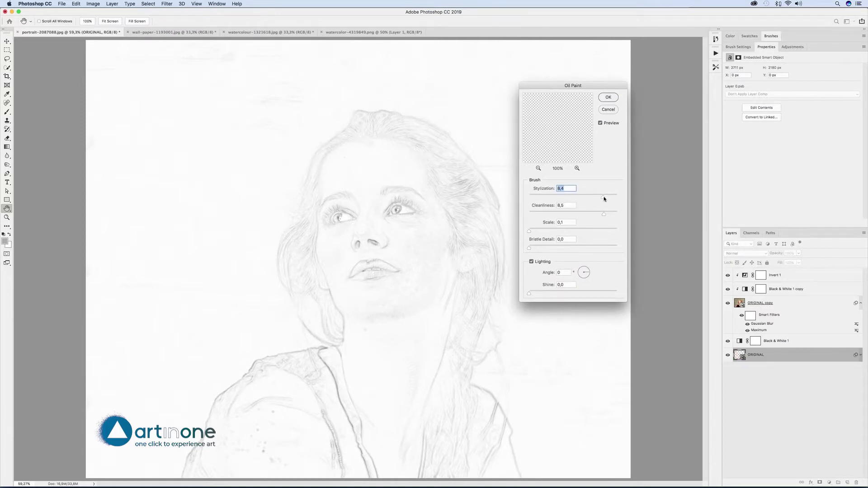
{"action": "left_click_drag", "start_coordinate": [604, 199], "coordinate": [627, 197]}
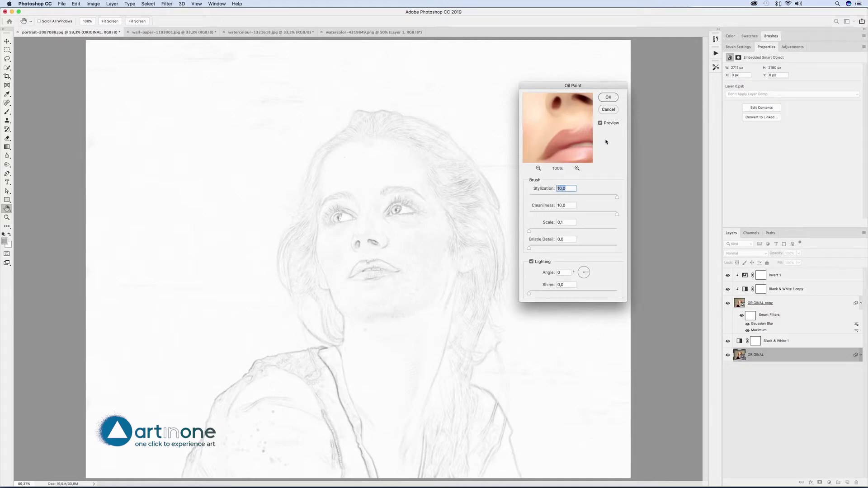
{"action": "key", "text": "Tab"}
{"action": "left_click", "coordinate": [608, 97]}
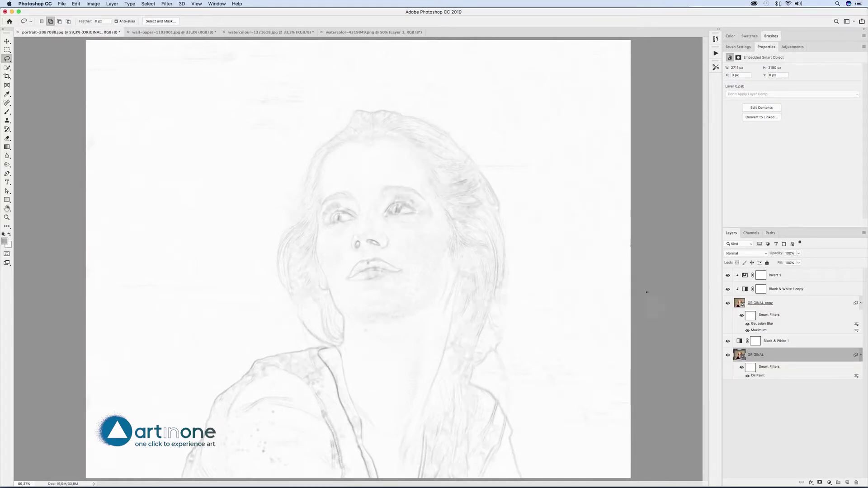
{"action": "key", "text": "l"}
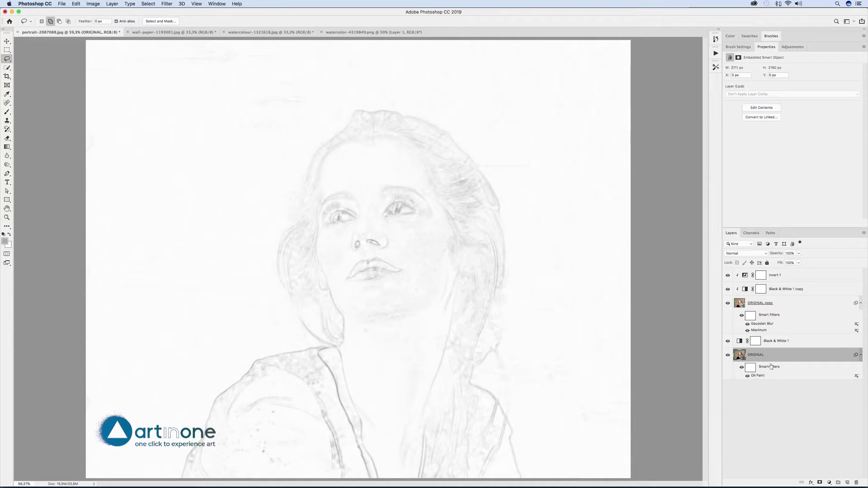
Change the blending mode of ORIGINAL's Oil Paint smart filter to Darker Color
{"action": "double_click", "coordinate": [855, 378]}
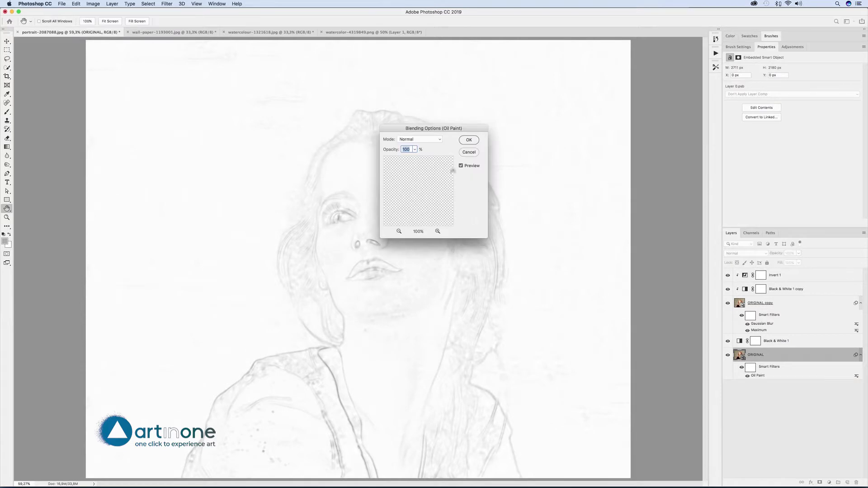
{"action": "left_click_drag", "start_coordinate": [416, 130], "coordinate": [566, 108]}
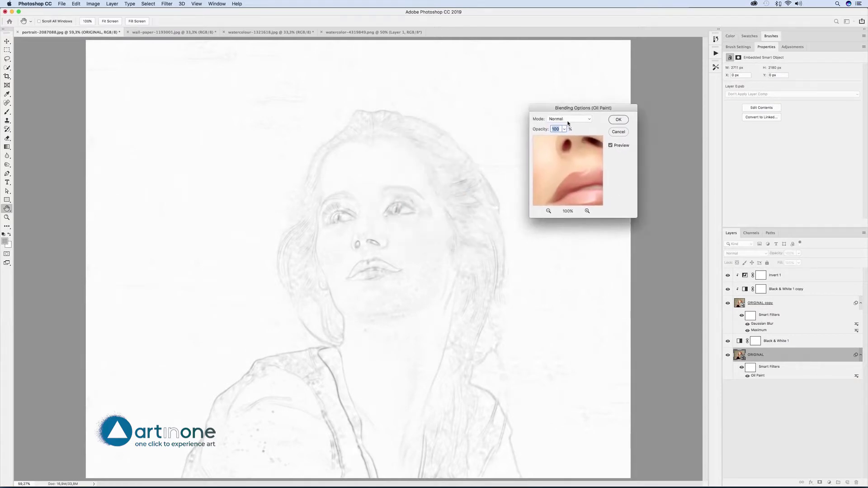
{"action": "left_click", "coordinate": [590, 121]}
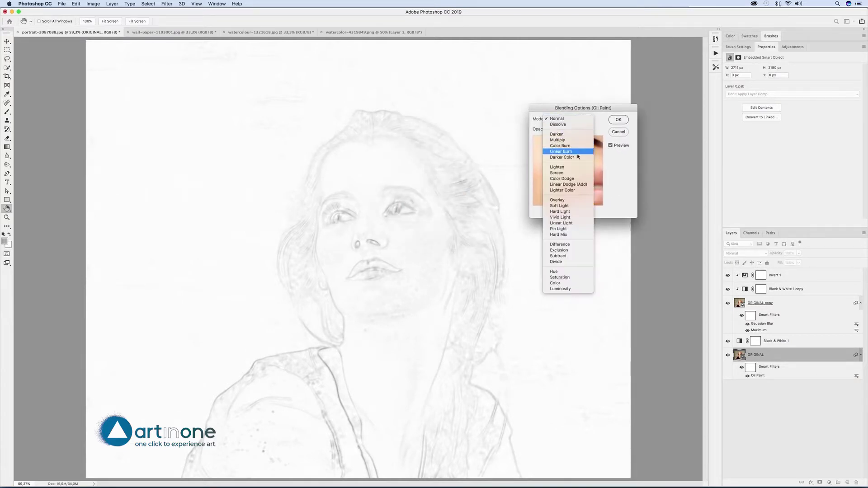
{"action": "left_click", "coordinate": [565, 158]}
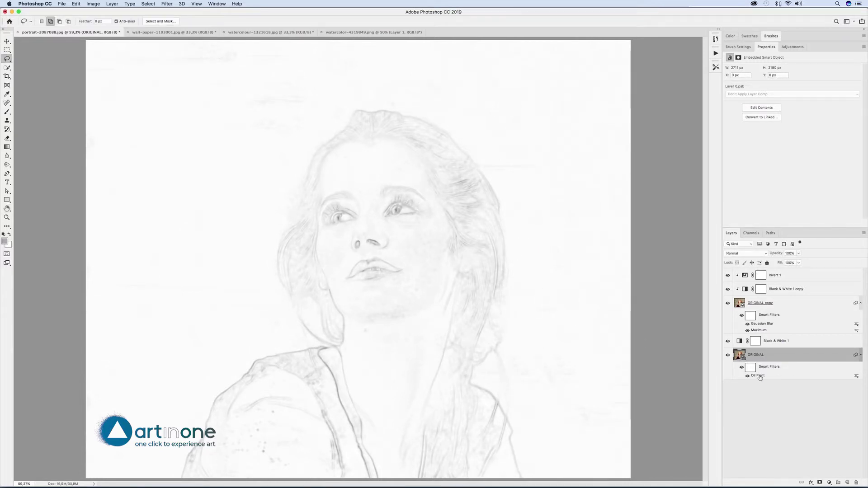
Add an Accented Edges effect from the Filter Gallery to ORIGINAL with edge width 3, edge brightness 25 and smoothness 2
{"action": "left_click", "coordinate": [171, 4]}
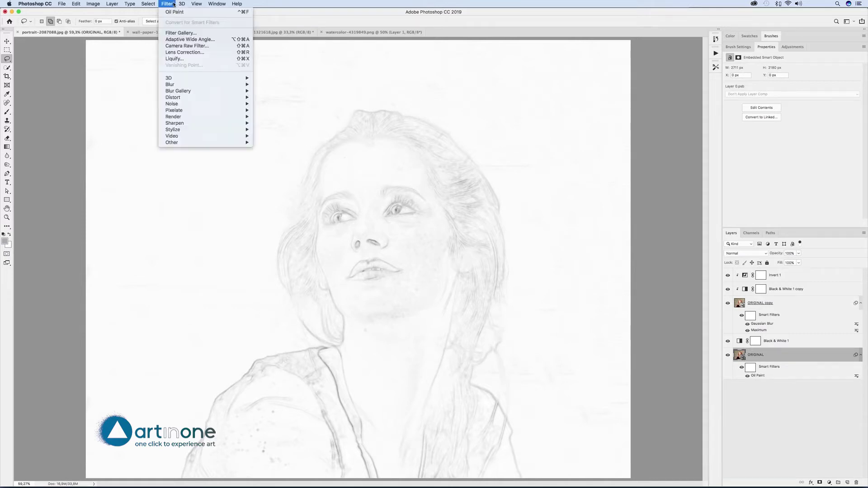
{"action": "left_click", "coordinate": [181, 33]}
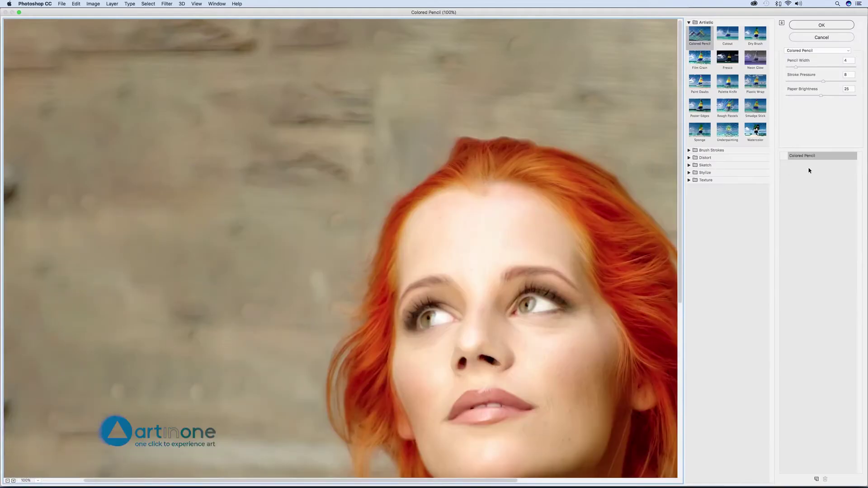
{"action": "left_click", "coordinate": [689, 151]}
{"action": "left_click", "coordinate": [700, 161]}
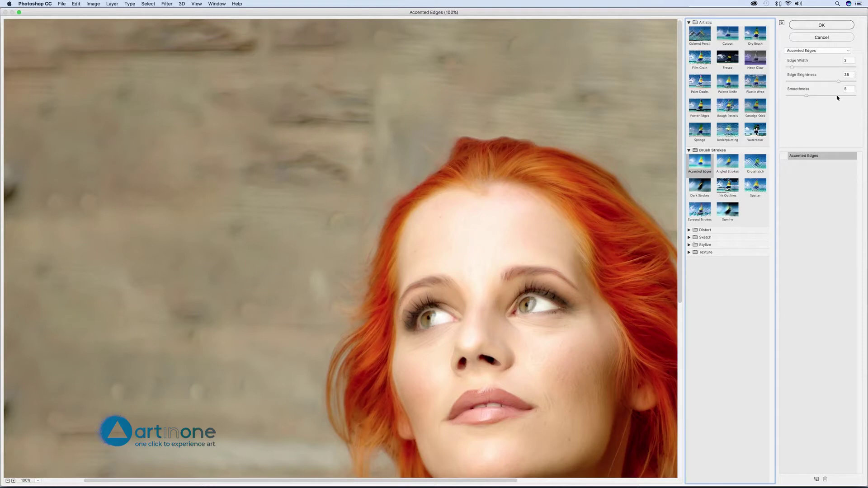
{"action": "left_click", "coordinate": [847, 61]}
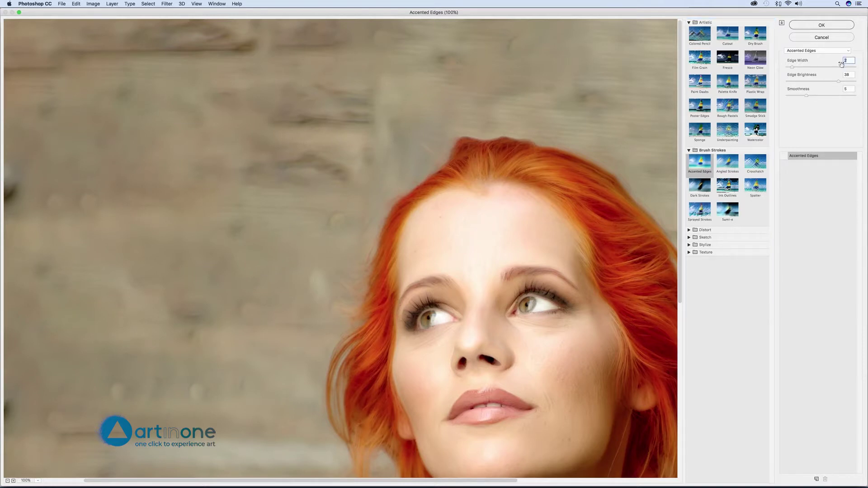
{"action": "type", "text": "3"}
{"action": "key", "text": "Tab"}
{"action": "type", "text": "25"}
{"action": "left_click", "coordinate": [848, 88]}
{"action": "type", "text": "2"}
{"action": "key", "text": "Tab"}
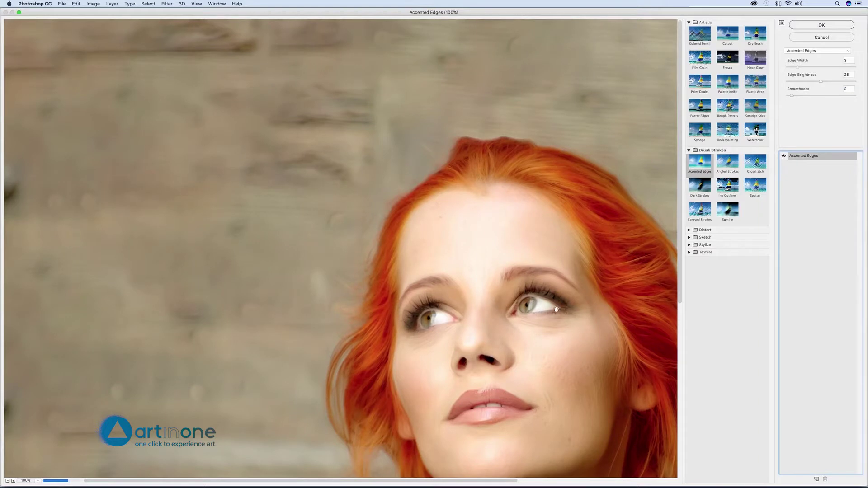
{"action": "left_click_drag", "start_coordinate": [556, 310], "coordinate": [506, 236]}
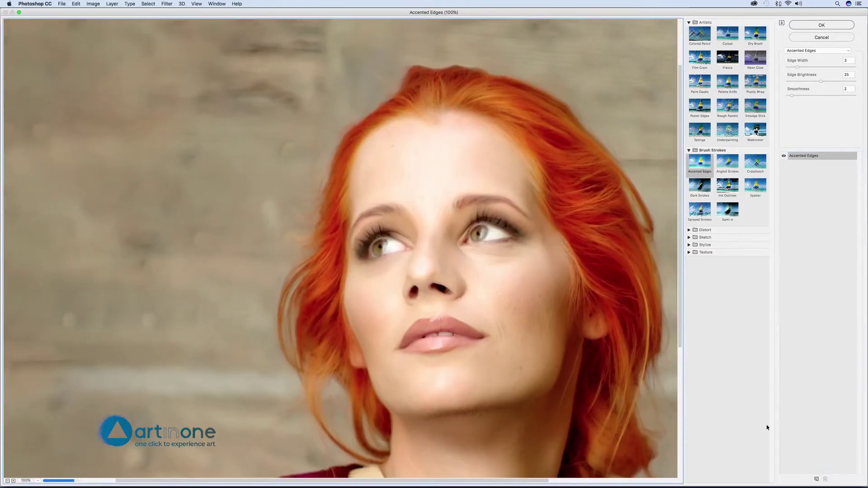
Stack a Paint Daubs effect above Accented Edges with brush size 4, sharpness 0 and the Wide Sharp brush type
{"action": "left_click", "coordinate": [816, 479]}
{"action": "left_click", "coordinate": [700, 82]}
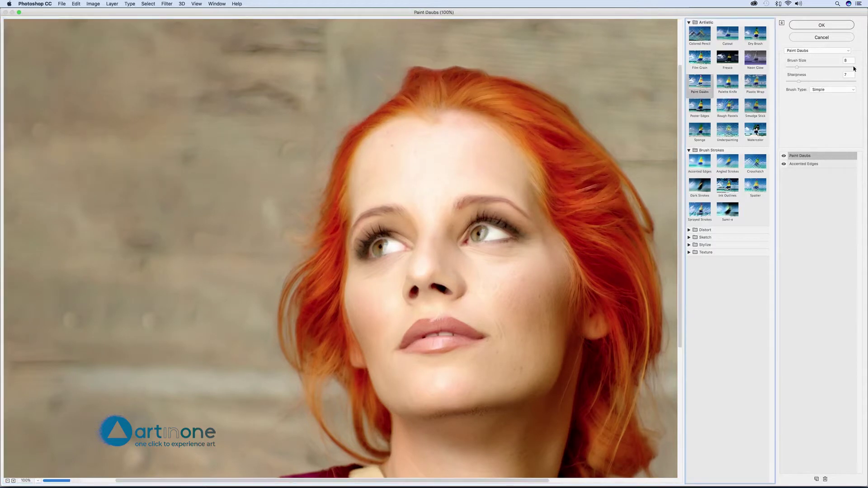
{"action": "mouse_move", "coordinate": [798, 81]}
{"action": "left_mouse_down"}
{"action": "mouse_move", "coordinate": [786, 82]}
{"action": "mouse_move", "coordinate": [799, 71]}
{"action": "left_mouse_up"}
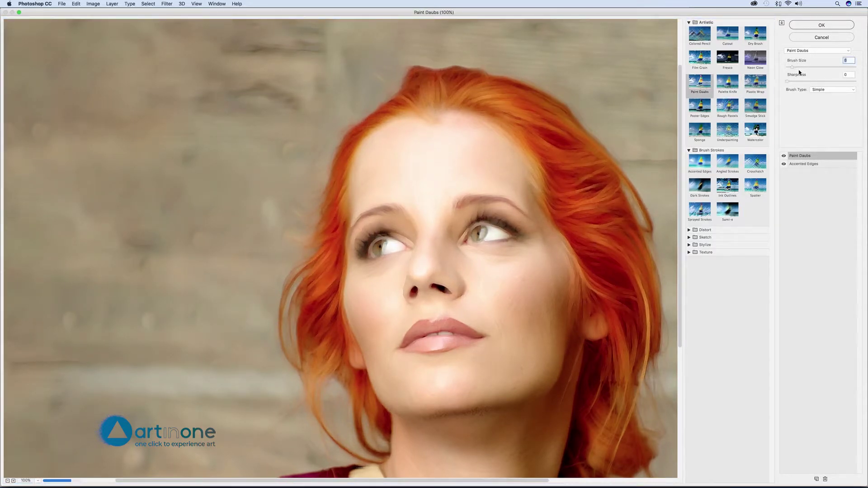
{"action": "left_click", "coordinate": [831, 89]}
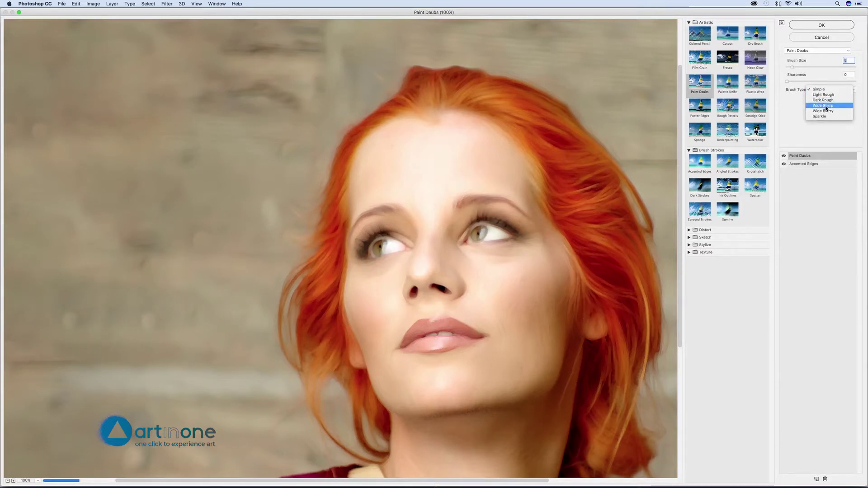
{"action": "left_click", "coordinate": [826, 105]}
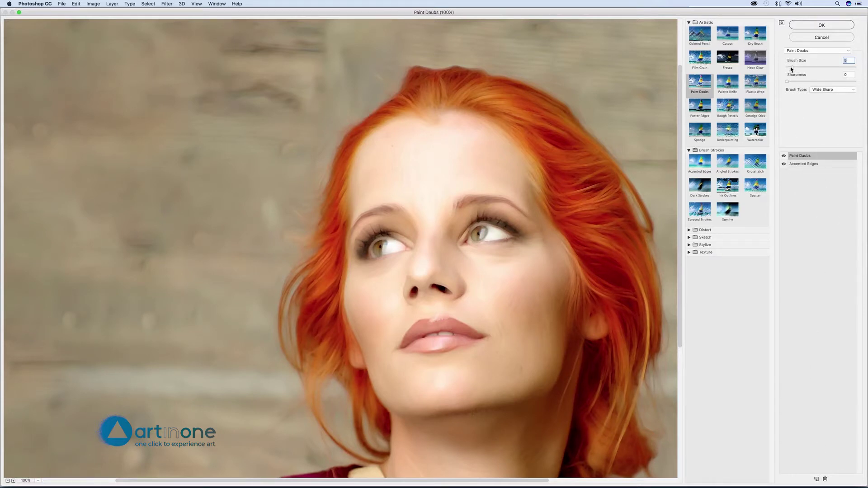
{"action": "left_click_drag", "start_coordinate": [791, 69], "coordinate": [790, 69]}
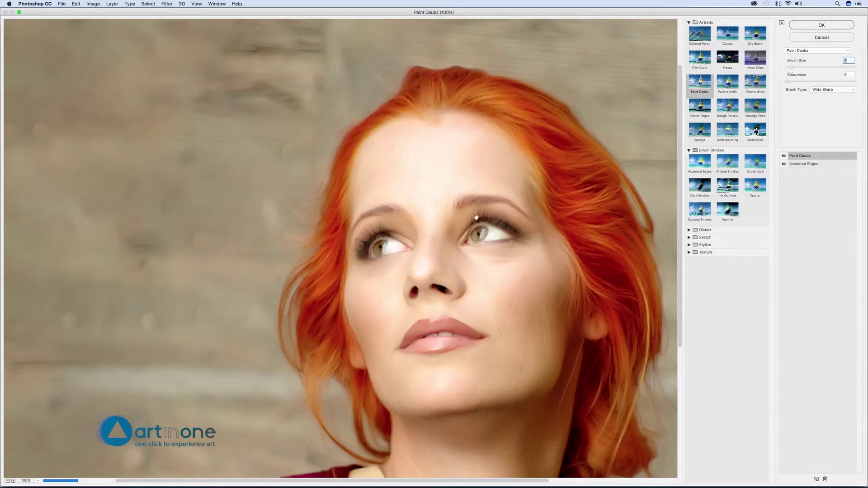
Add a Rough Pastels effect with stroke length 0, stroke detail 1, Canvas texture and reduced relief, and apply the effect stack
{"action": "left_click", "coordinate": [816, 479]}
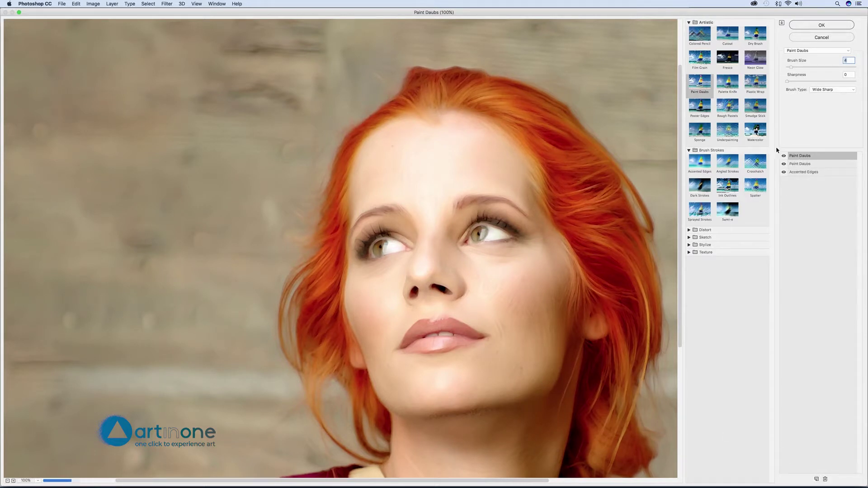
{"action": "left_click", "coordinate": [728, 106]}
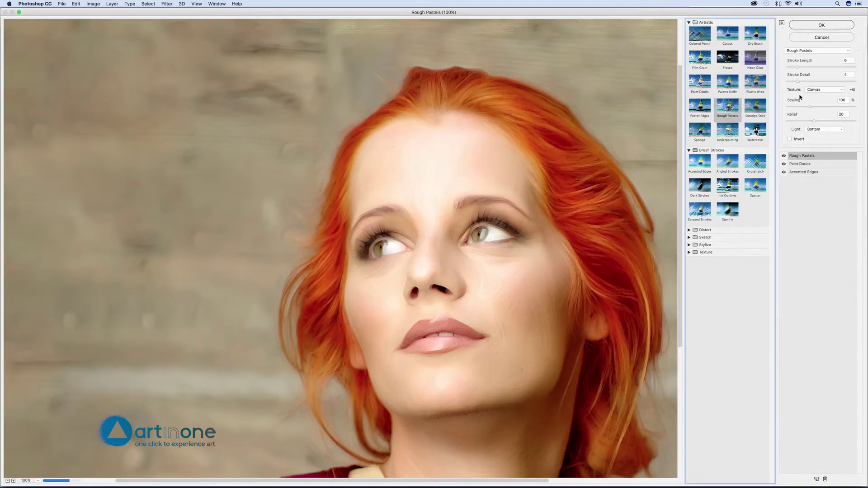
{"action": "mouse_move", "coordinate": [797, 81]}
{"action": "left_mouse_down"}
{"action": "mouse_move", "coordinate": [776, 85]}
{"action": "mouse_move", "coordinate": [791, 67]}
{"action": "mouse_move", "coordinate": [773, 71]}
{"action": "left_mouse_up"}
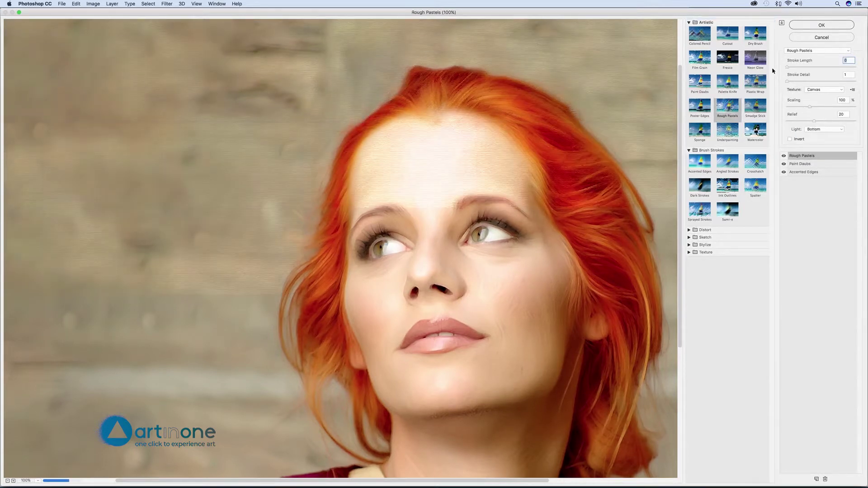
{"action": "left_click_drag", "start_coordinate": [810, 119], "coordinate": [795, 123]}
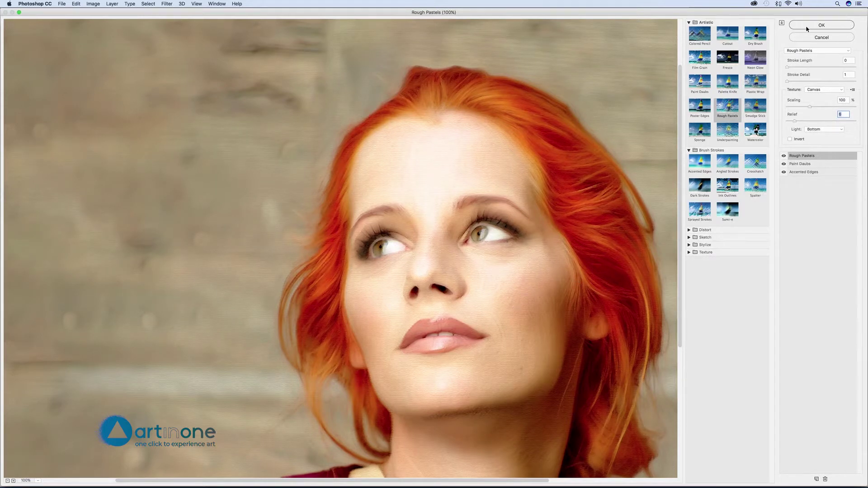
{"action": "left_click", "coordinate": [806, 26]}
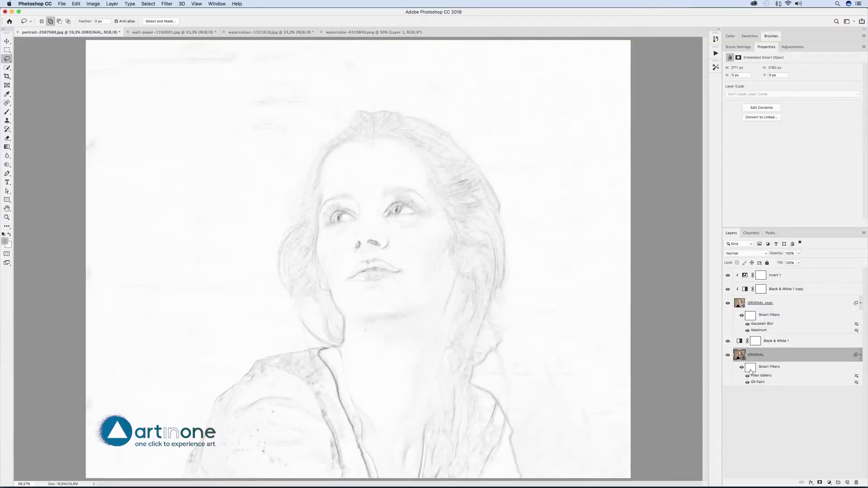
Lower the opacity of the Filter Gallery smart filter on ORIGINAL in its blending options
{"action": "key", "text": "super+plus"}
{"action": "key", "text": "super+plus"}
{"action": "key", "text": "super+plus"}
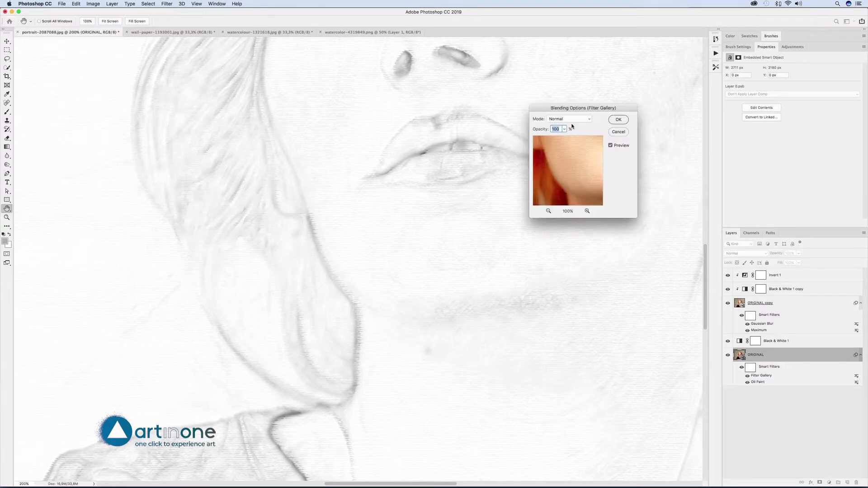
{"action": "left_click", "coordinate": [565, 129]}
{"action": "left_click", "coordinate": [619, 120]}
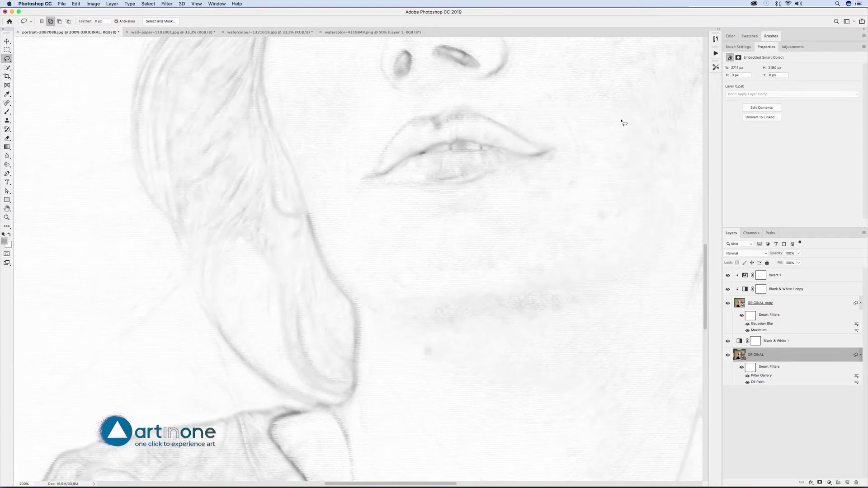
Add a Levels adjustment layer above Invert 1 with the input black point at 188 and white point at 248
{"action": "key", "text": "super+0"}
{"action": "key", "text": "super+plus"}
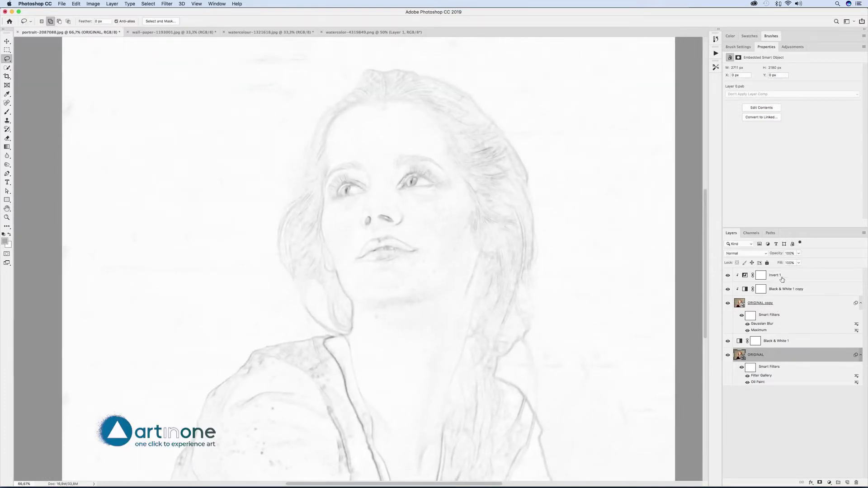
{"action": "left_click", "coordinate": [782, 279]}
{"action": "left_click", "coordinate": [829, 483]}
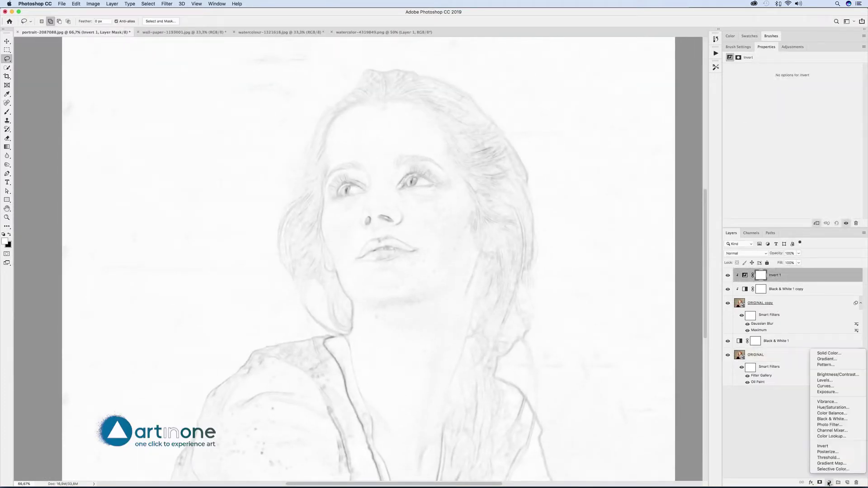
{"action": "left_click", "coordinate": [830, 381]}
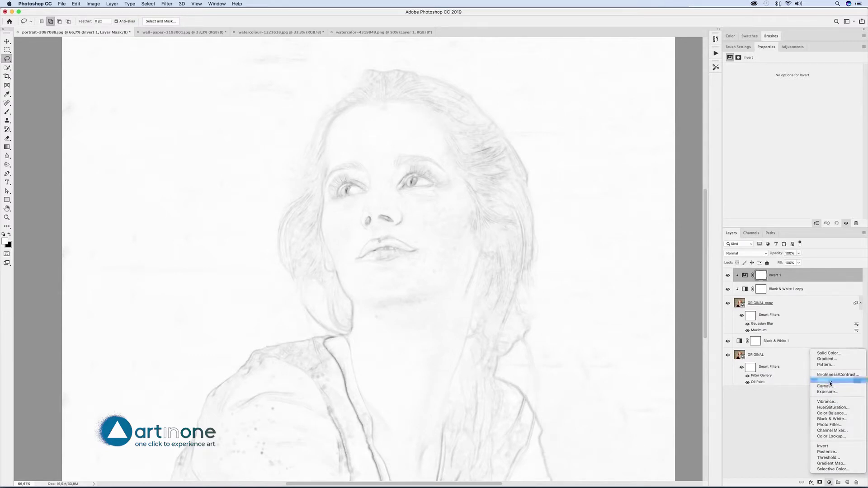
{"action": "mouse_move", "coordinate": [757, 119]}
{"action": "left_mouse_down"}
{"action": "mouse_move", "coordinate": [826, 120]}
{"action": "mouse_move", "coordinate": [816, 121]}
{"action": "left_mouse_up"}
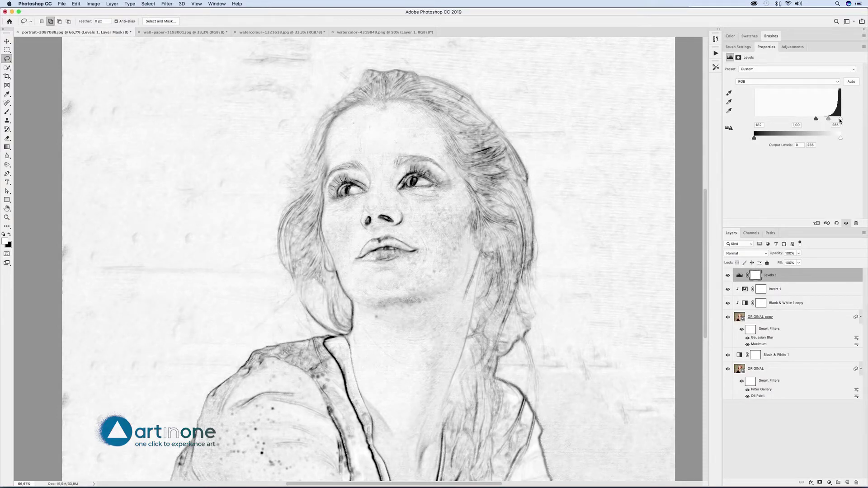
{"action": "left_click_drag", "start_coordinate": [839, 120], "coordinate": [838, 121]}
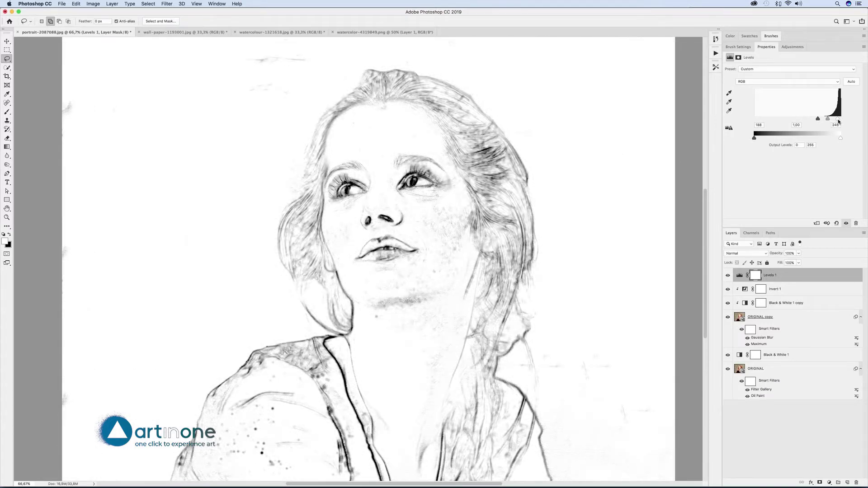
Duplicate the ORIGINAL copy smart object above Levels 1 and set the duplicate's blend mode to Normal
{"action": "left_click_drag", "start_coordinate": [803, 317], "coordinate": [807, 274]}
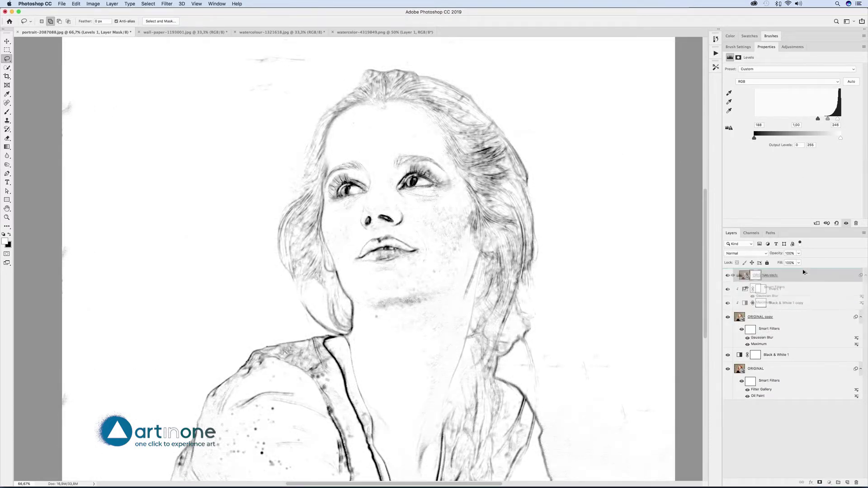
{"action": "left_click", "coordinate": [746, 254]}
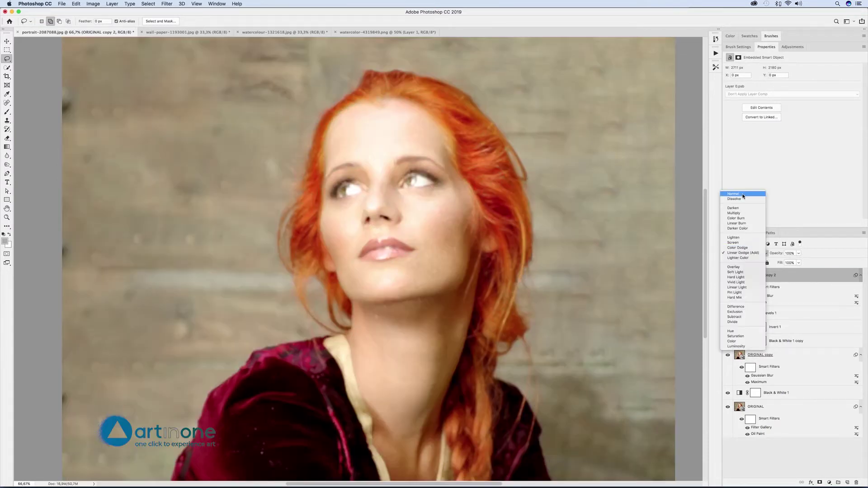
{"action": "left_click", "coordinate": [732, 196]}
Apply an Oil Paint smart filter to ORIGINAL copy 2 with stylization 8.3 and reduced cleanliness
{"action": "left_click", "coordinate": [167, 3]}
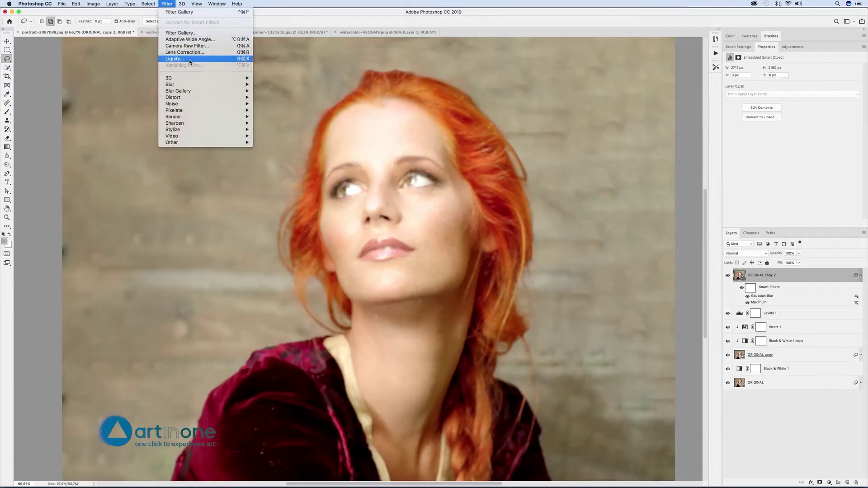
{"action": "mouse_move", "coordinate": [190, 129]}
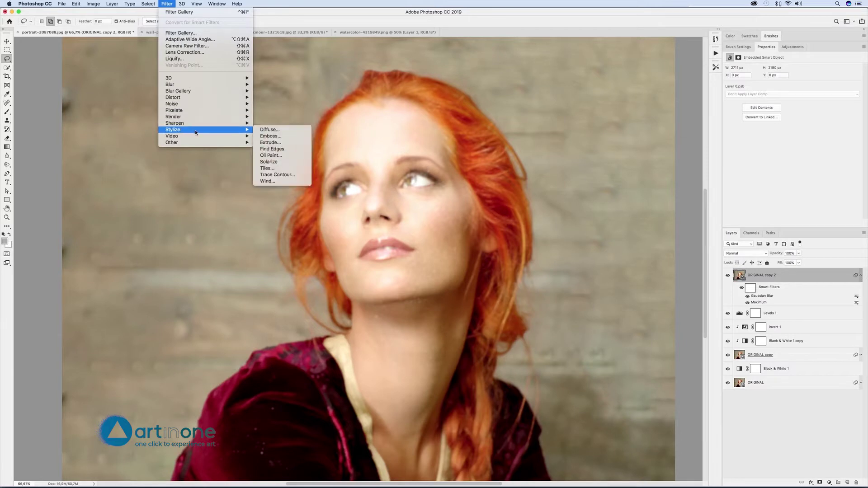
{"action": "left_click", "coordinate": [271, 156]}
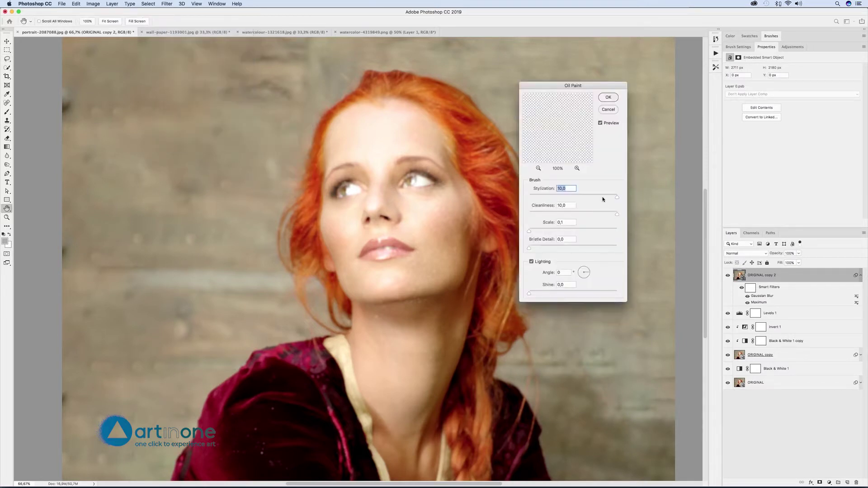
{"action": "left_click", "coordinate": [602, 197]}
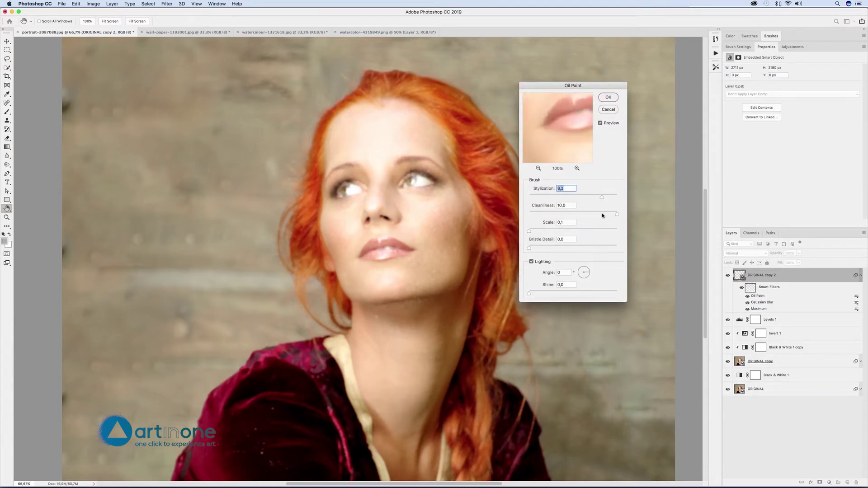
{"action": "left_click", "coordinate": [603, 214]}
{"action": "left_click", "coordinate": [605, 98]}
Apply a Glowing Edges effect to ORIGINAL copy 2 with edge width 2, edge brightness 6 and smoothness 5
{"action": "left_click", "coordinate": [167, 4]}
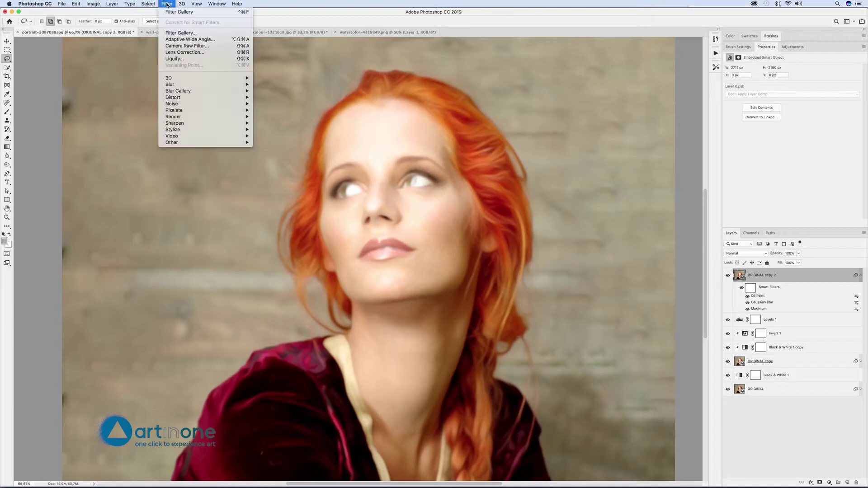
{"action": "left_click", "coordinate": [179, 33]}
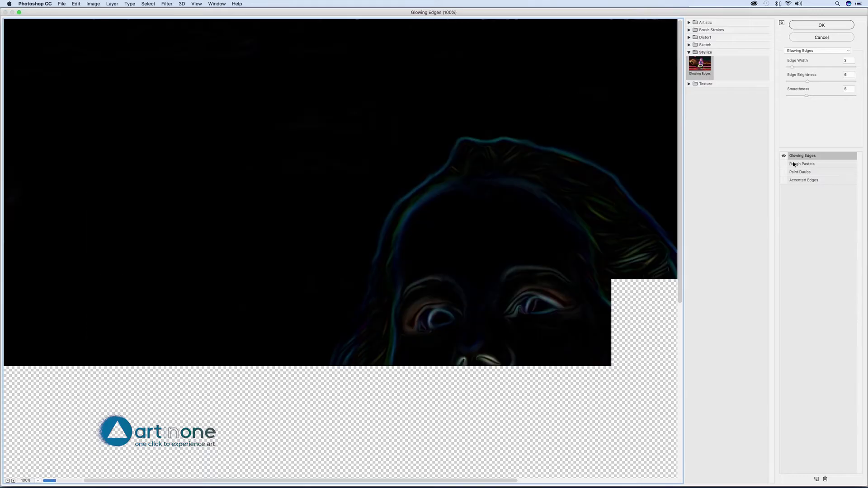
{"action": "left_click_drag", "start_coordinate": [589, 273], "coordinate": [418, 199]}
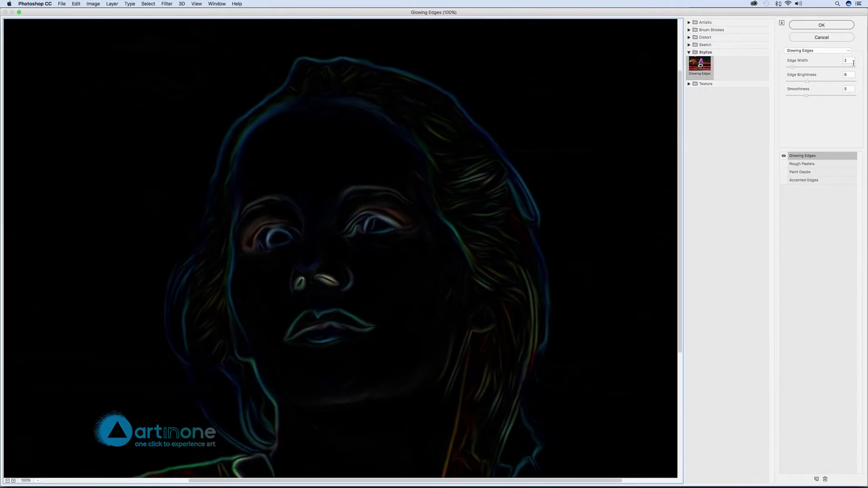
{"action": "left_click", "coordinate": [822, 25]}
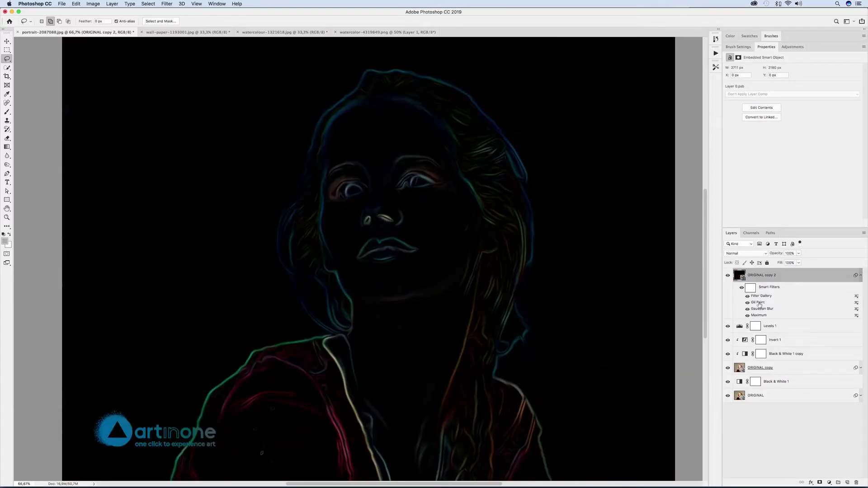
Apply a Black & White adjustment to ORIGINAL copy 2 with all six colour channels at 300%
{"action": "left_click", "coordinate": [93, 4]}
{"action": "mouse_move", "coordinate": [122, 22]}
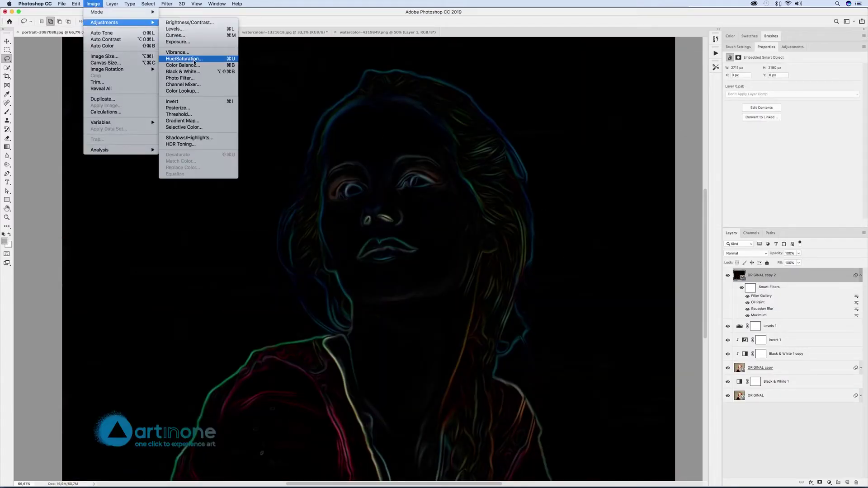
{"action": "left_click", "coordinate": [193, 73]}
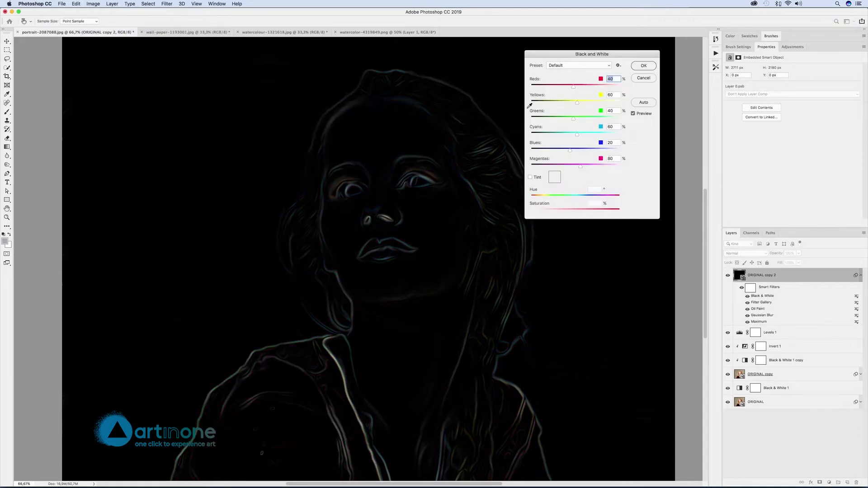
{"action": "left_click_drag", "start_coordinate": [593, 59], "coordinate": [610, 53]}
{"action": "key", "text": "Tab"}
{"action": "type", "text": "300"}
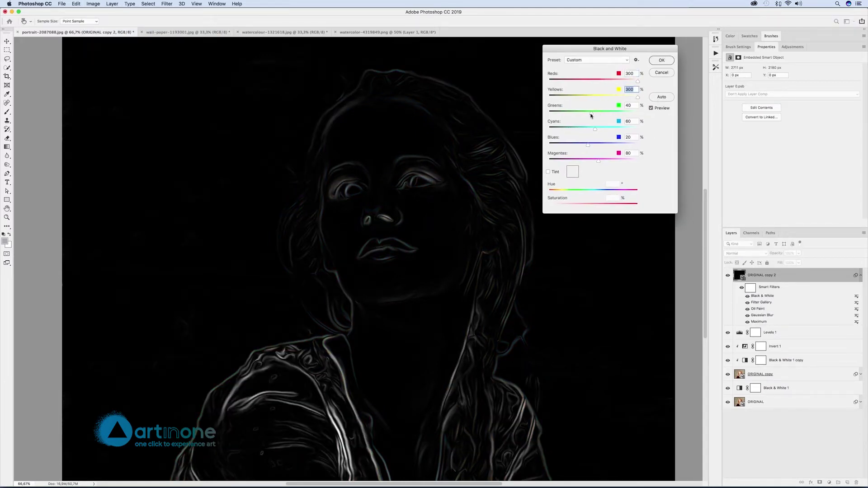
{"action": "key", "text": "Tab"}
{"action": "type", "text": "300"}
{"action": "key", "text": "Tab"}
{"action": "type", "text": "300"}
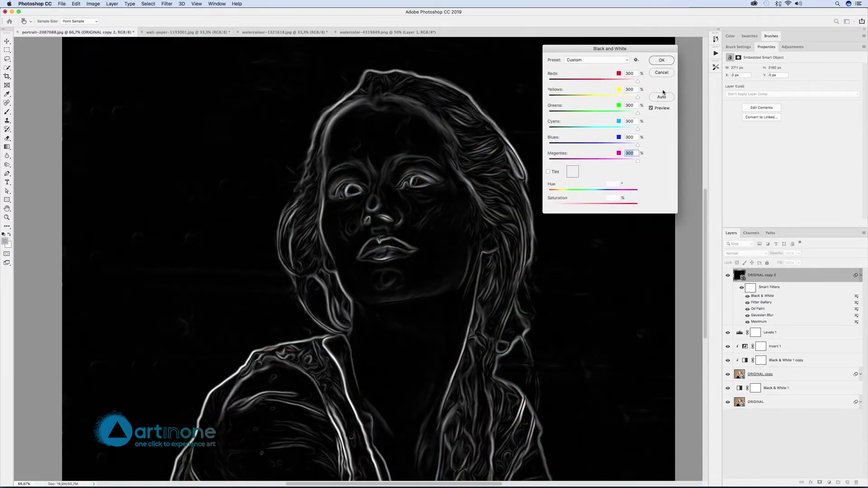
{"action": "left_click", "coordinate": [661, 61]}
{"action": "key", "text": "l"}
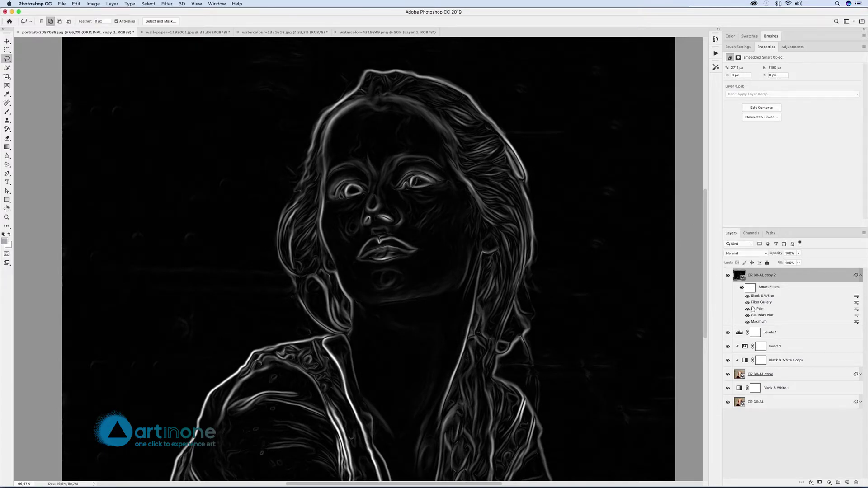
Invert the tones of ORIGINAL copy 2 with an Invert adjustment to get dark lines on white
{"action": "left_click", "coordinate": [93, 3]}
{"action": "mouse_move", "coordinate": [96, 23]}
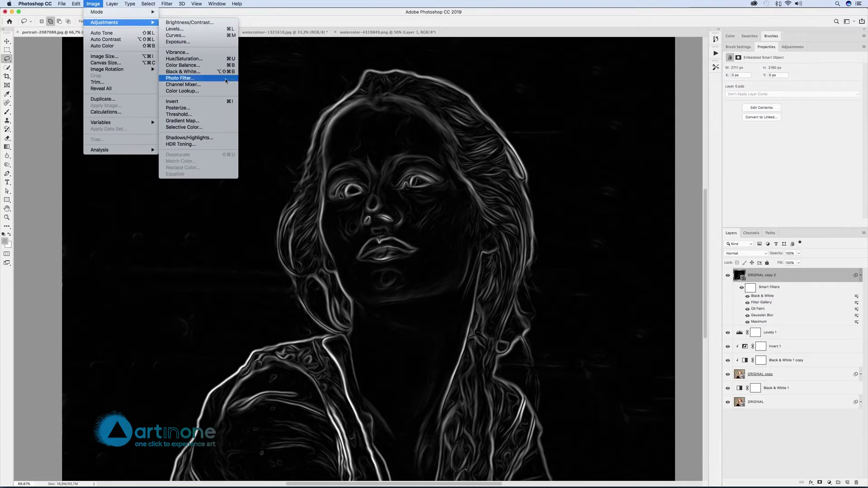
{"action": "left_click", "coordinate": [220, 102]}
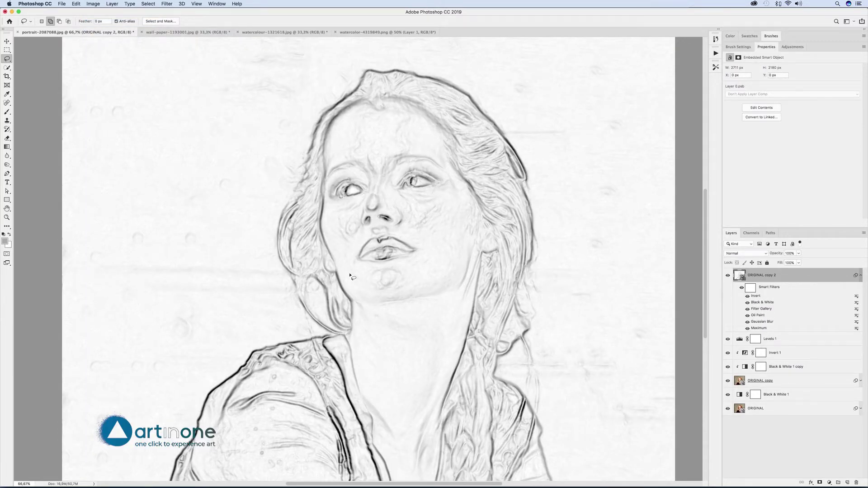
{"action": "scroll", "coordinate": [393, 233], "scroll_direction": "left", "scroll_amount": 2}
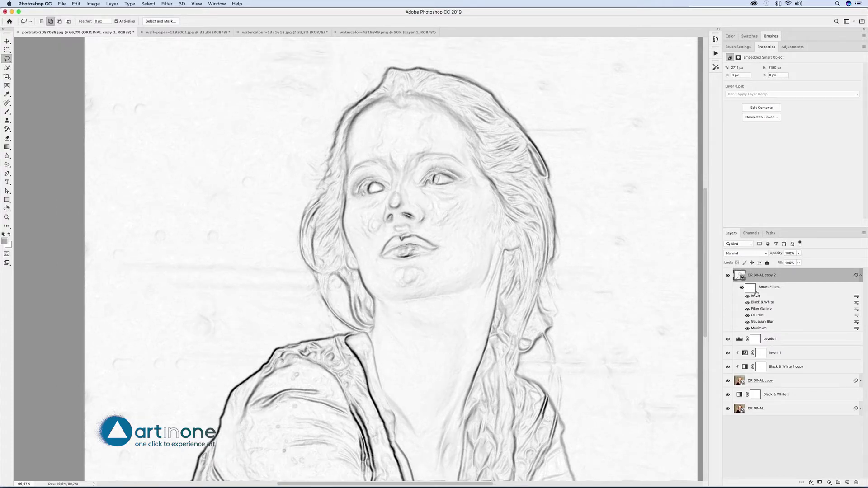
Apply a Levels adjustment to ORIGINAL copy 2 with input levels 95, 1.23 and 243
{"action": "left_click", "coordinate": [93, 3]}
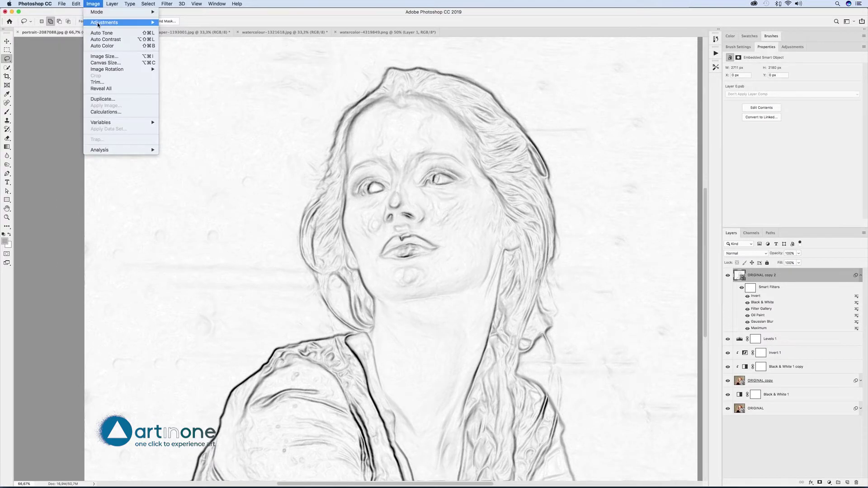
{"action": "mouse_move", "coordinate": [98, 23]}
{"action": "left_click", "coordinate": [179, 29]}
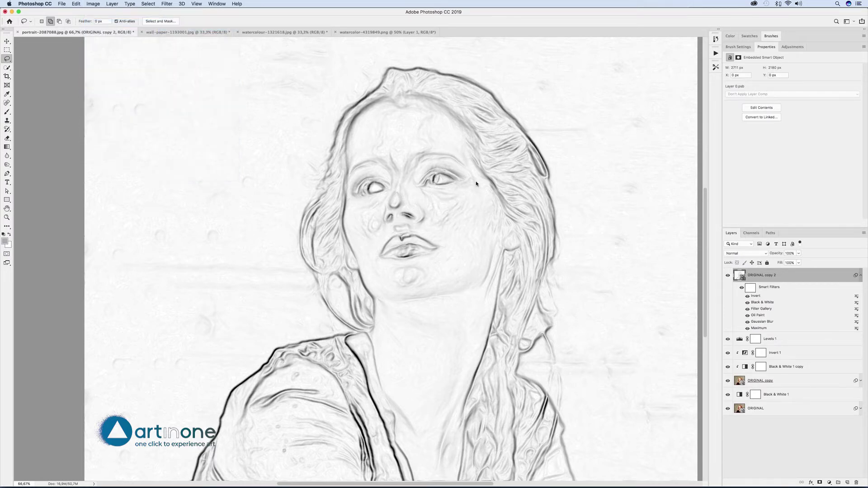
{"action": "mouse_move", "coordinate": [376, 203]}
{"action": "left_mouse_down"}
{"action": "mouse_move", "coordinate": [538, 195]}
{"action": "mouse_move", "coordinate": [579, 173]}
{"action": "left_mouse_up"}
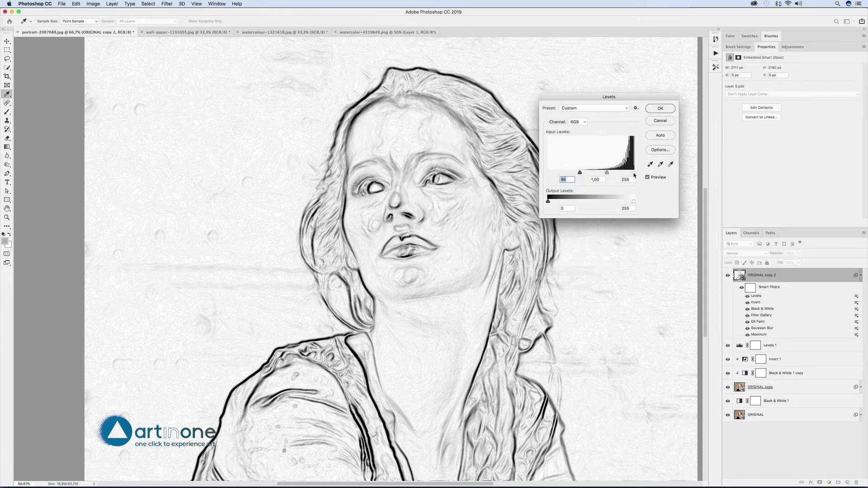
{"action": "left_click_drag", "start_coordinate": [634, 175], "coordinate": [601, 173]}
{"action": "left_click", "coordinate": [653, 177]}
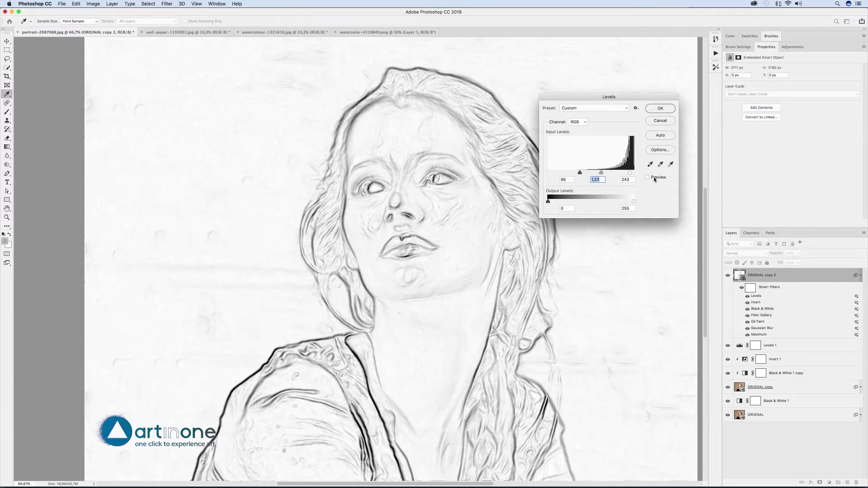
{"action": "left_click", "coordinate": [653, 177]}
{"action": "left_click", "coordinate": [660, 108]}
{"action": "key", "text": "l"}
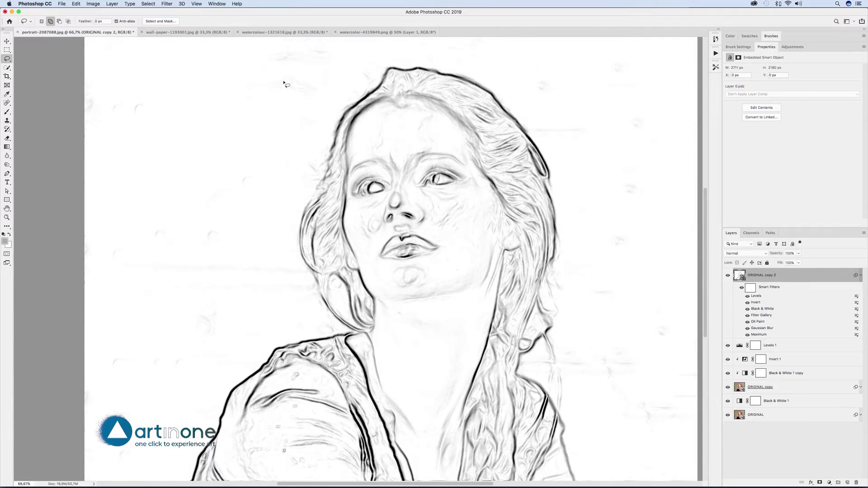
Start another Filter Gallery stack on ORIGINAL copy 2, enabling Rough Pastels, Paint Daubs and Accented Edges and disabling Glowing Edges
{"action": "left_click", "coordinate": [166, 3]}
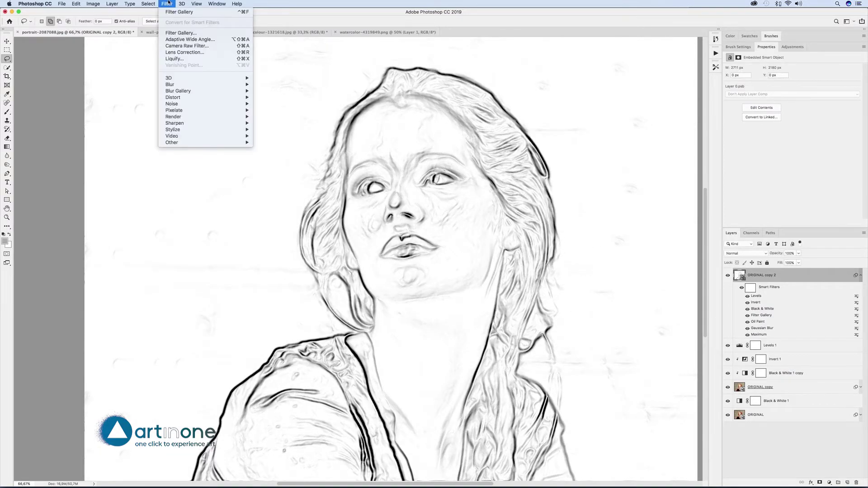
{"action": "left_click", "coordinate": [181, 32]}
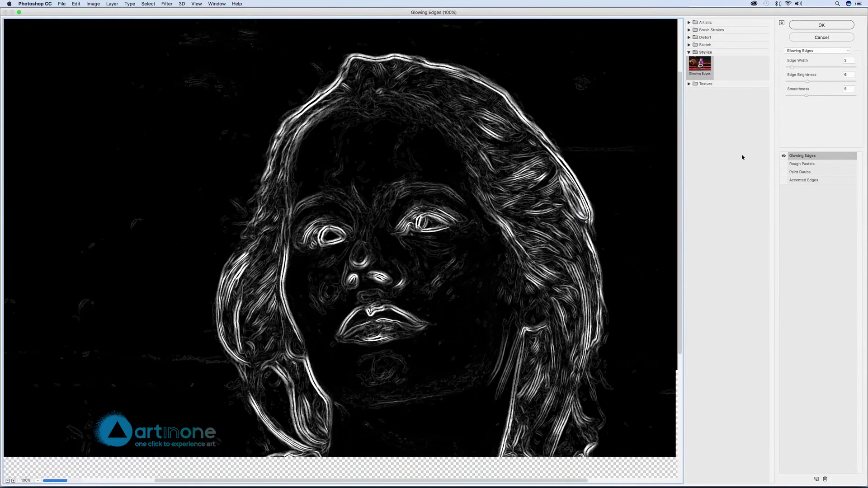
{"action": "left_click", "coordinate": [783, 163]}
{"action": "left_click", "coordinate": [783, 179]}
{"action": "left_click", "coordinate": [783, 172]}
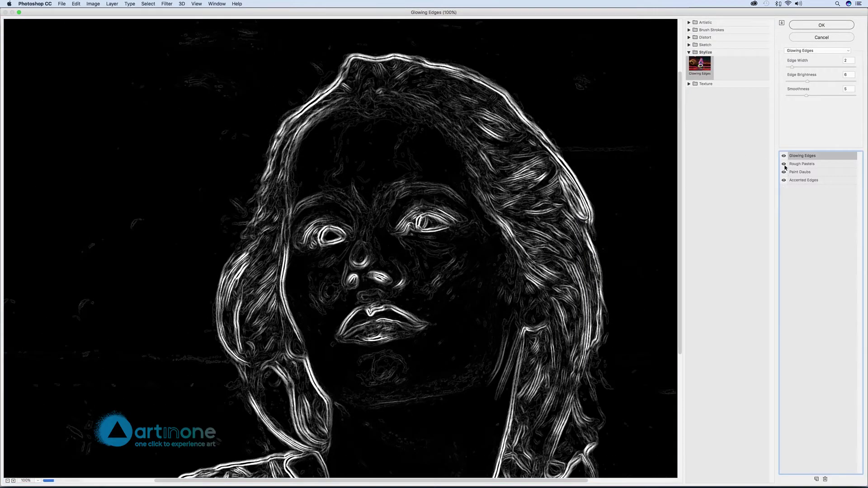
{"action": "left_click", "coordinate": [784, 156]}
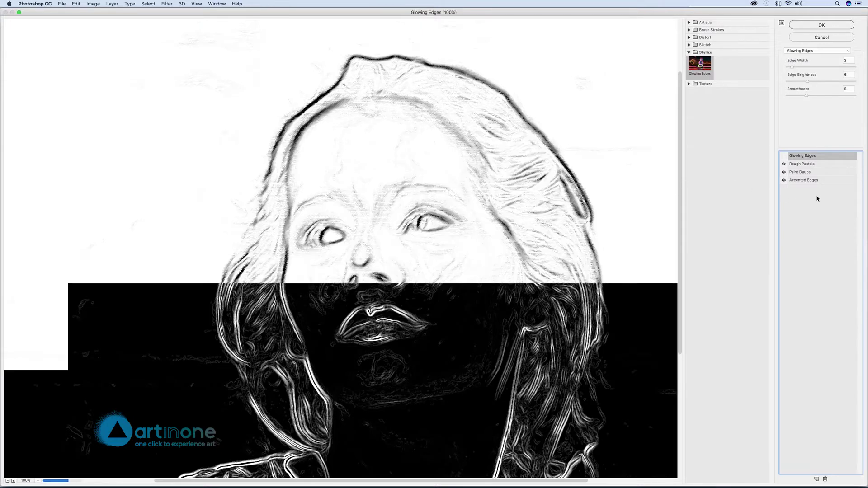
Lower the Rough Pastels relief to a very small value, review the Paint Daubs and Accented Edges settings, and apply the effect stack
{"action": "left_click", "coordinate": [803, 164]}
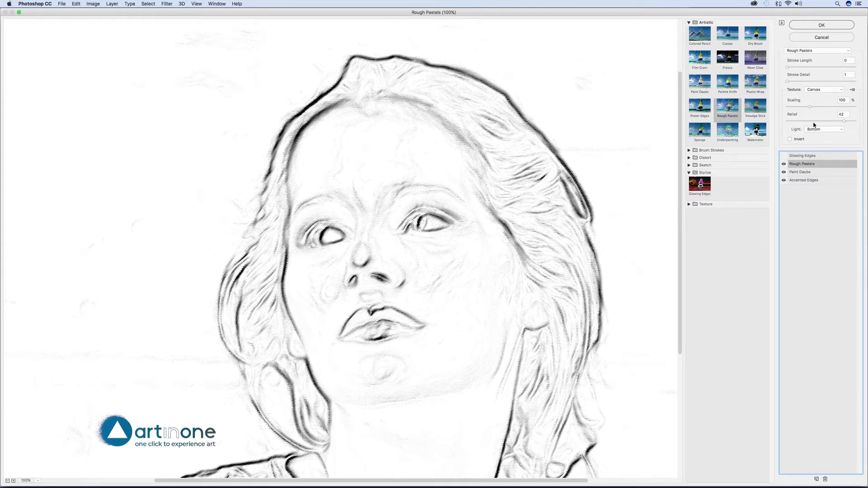
{"action": "left_click_drag", "start_coordinate": [796, 122], "coordinate": [791, 121]}
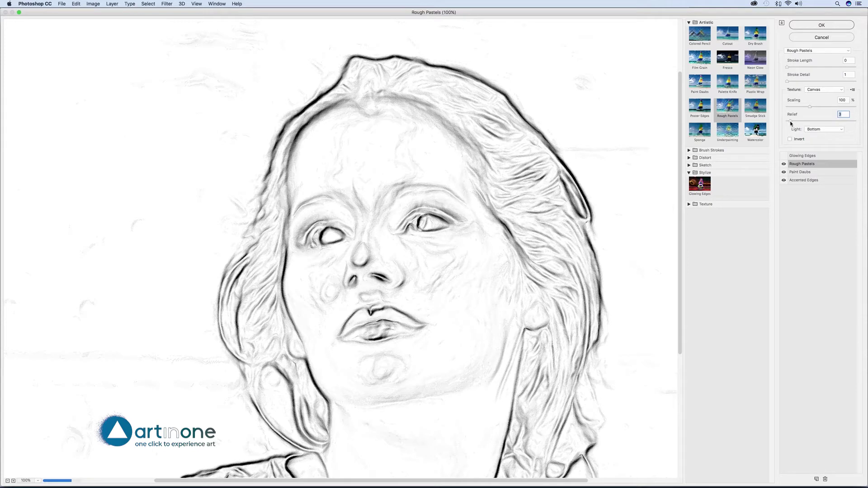
{"action": "key", "text": "Up"}
{"action": "left_click", "coordinate": [799, 172]}
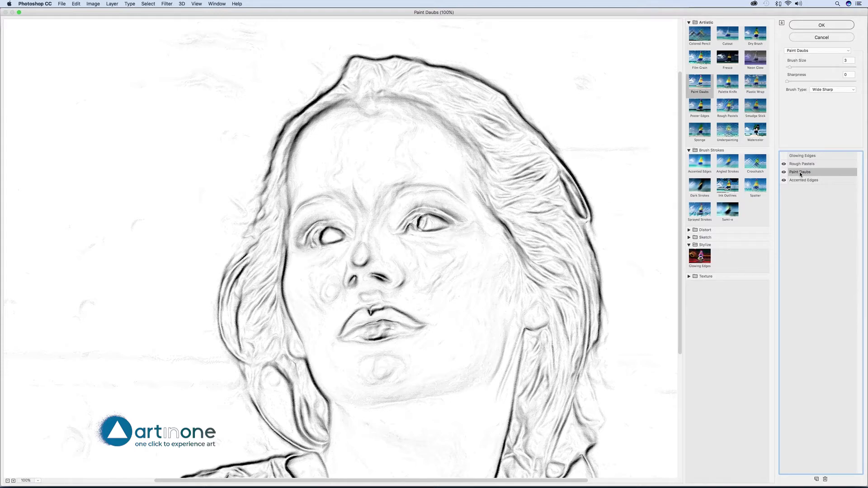
{"action": "left_click", "coordinate": [801, 180]}
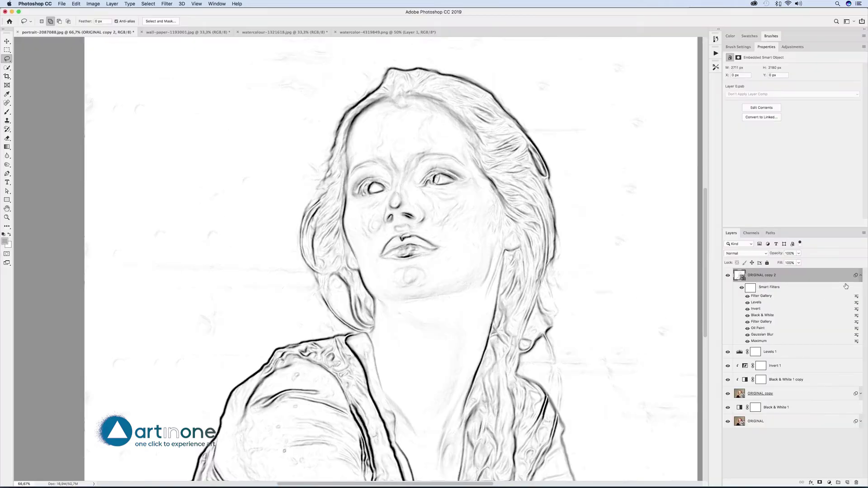
Add a layer mask to ORIGINAL copy 2, set its blend mode to Multiply and toggle its visibility to compare the sketch
{"action": "left_click", "coordinate": [860, 275]}
{"action": "left_click", "coordinate": [820, 483]}
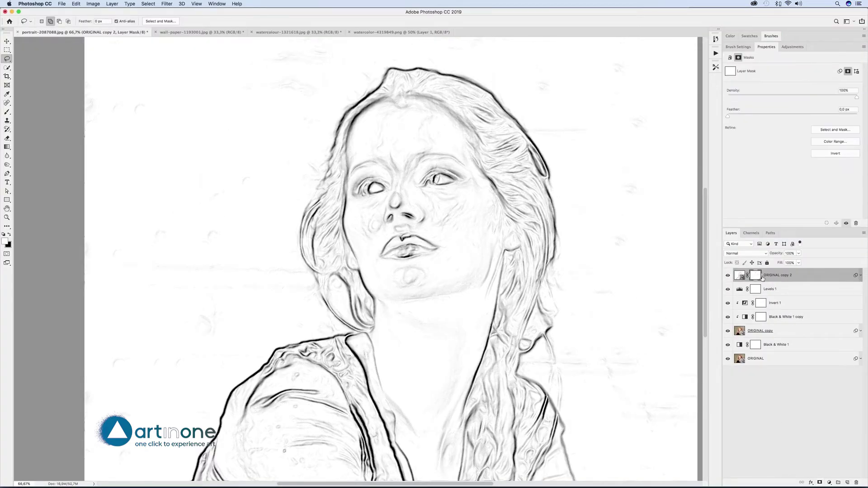
{"action": "left_click", "coordinate": [740, 254]}
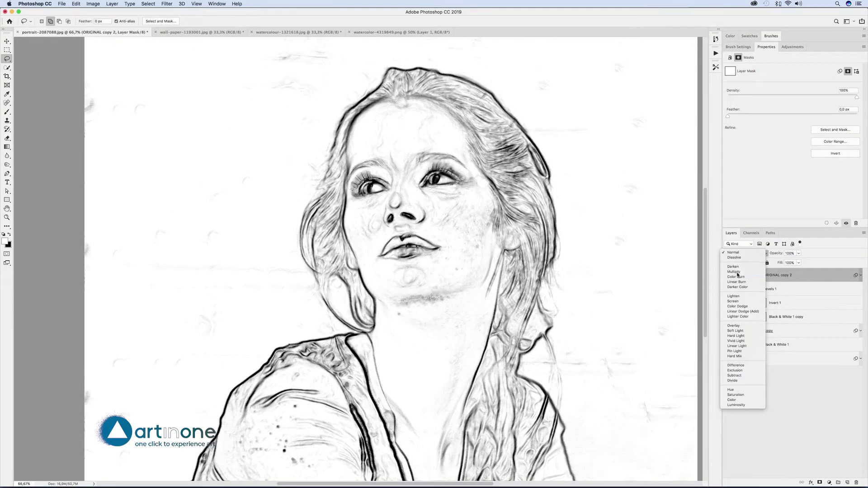
{"action": "left_click", "coordinate": [737, 273]}
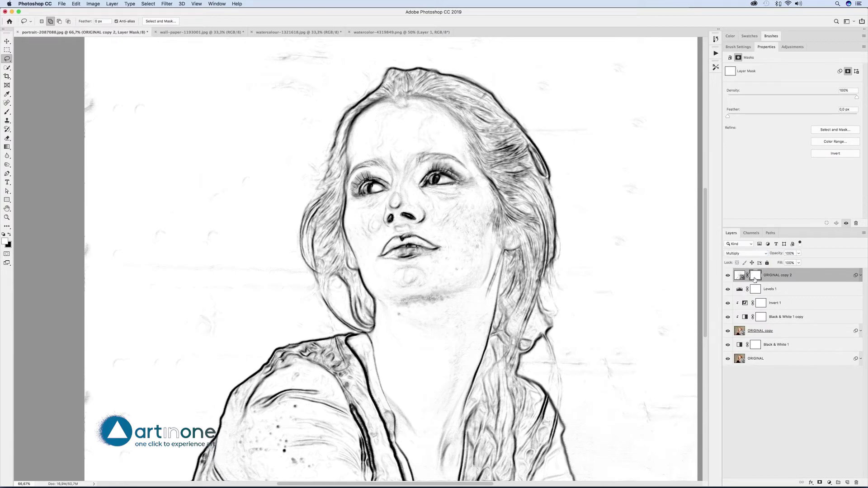
{"action": "left_click", "coordinate": [728, 275]}
{"action": "left_click", "coordinate": [728, 276]}
{"action": "left_click", "coordinate": [728, 276]}
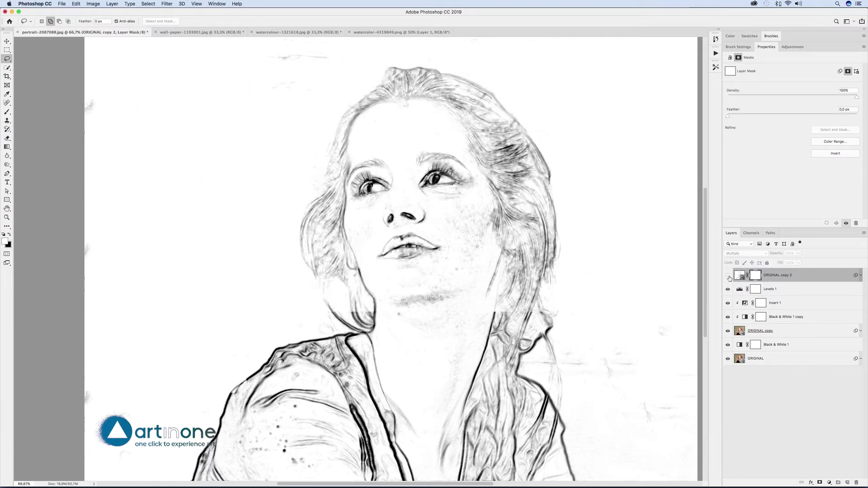
Compare the sketch with ORIGINAL copy 2 hidden and shown, and set the Yellows of Black & White 1 copy to about 57
{"action": "left_click", "coordinate": [728, 276]}
{"action": "left_click", "coordinate": [728, 275]}
{"action": "left_click", "coordinate": [728, 276]}
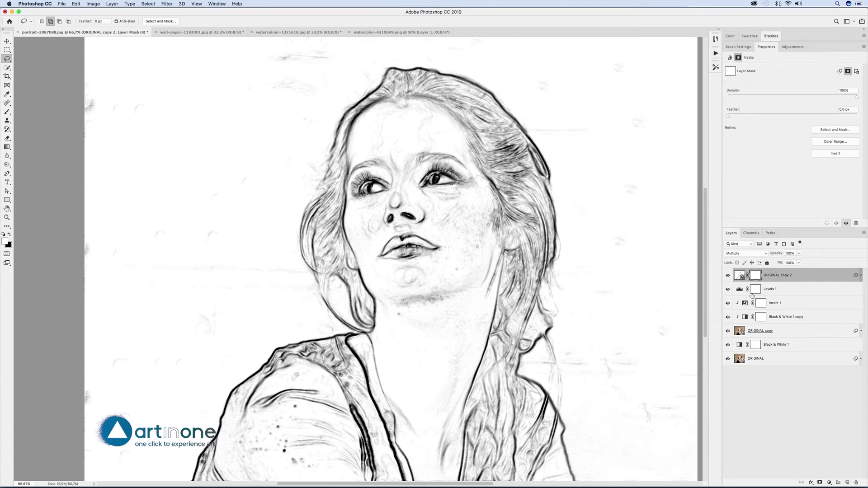
{"action": "left_click", "coordinate": [785, 317]}
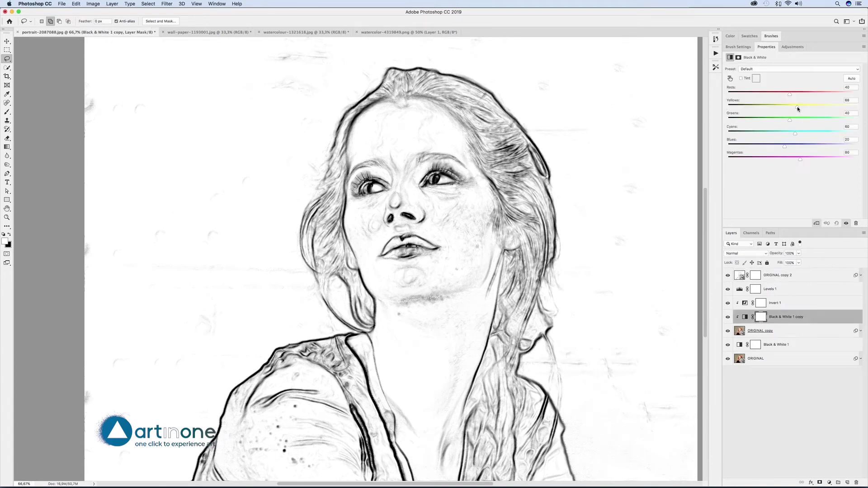
{"action": "left_click_drag", "start_coordinate": [797, 108], "coordinate": [792, 109]}
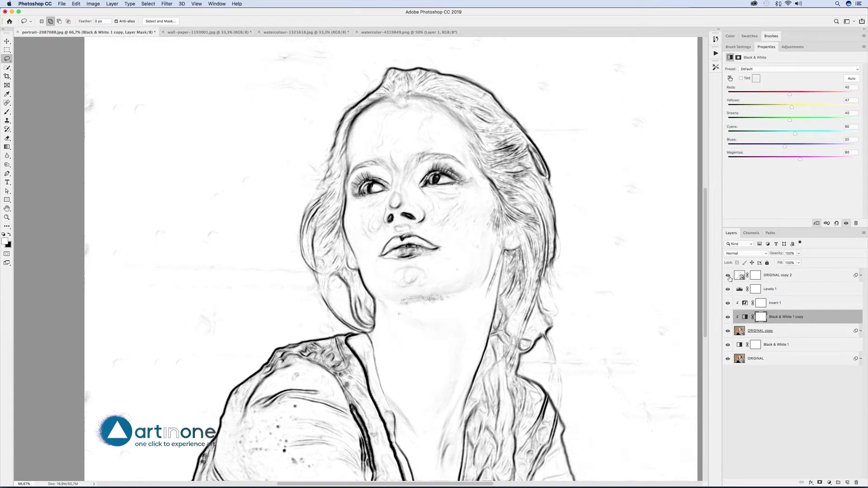
{"action": "left_click", "coordinate": [728, 277]}
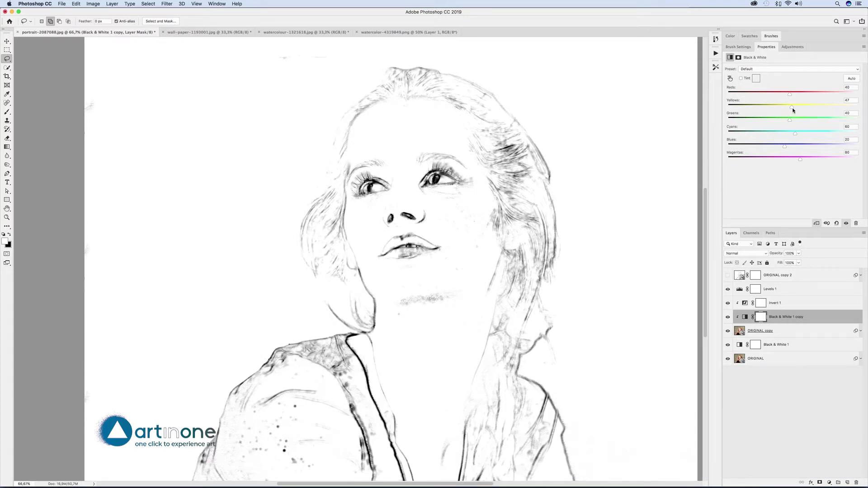
{"action": "left_click_drag", "start_coordinate": [793, 109], "coordinate": [796, 109]}
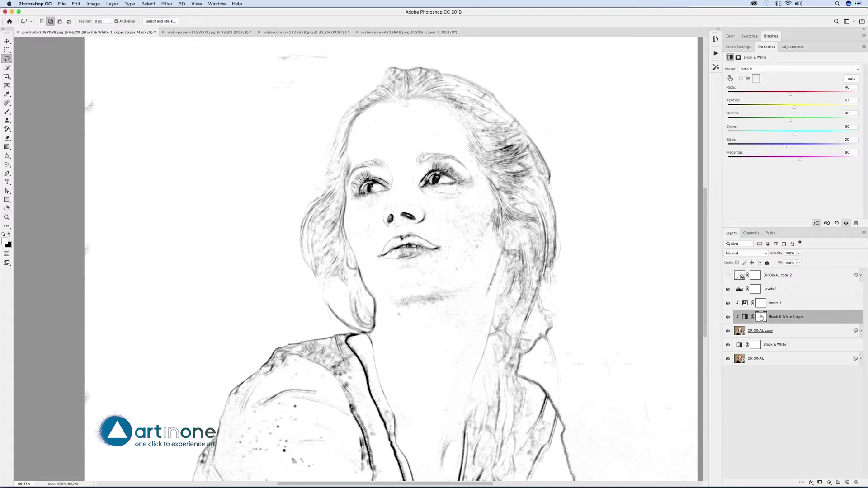
Set Black & White 1 to Reds 45 and Yellows 47, fine-tune Black & White 1 copy, and make ORIGINAL copy 2 visible
{"action": "left_click", "coordinate": [774, 345]}
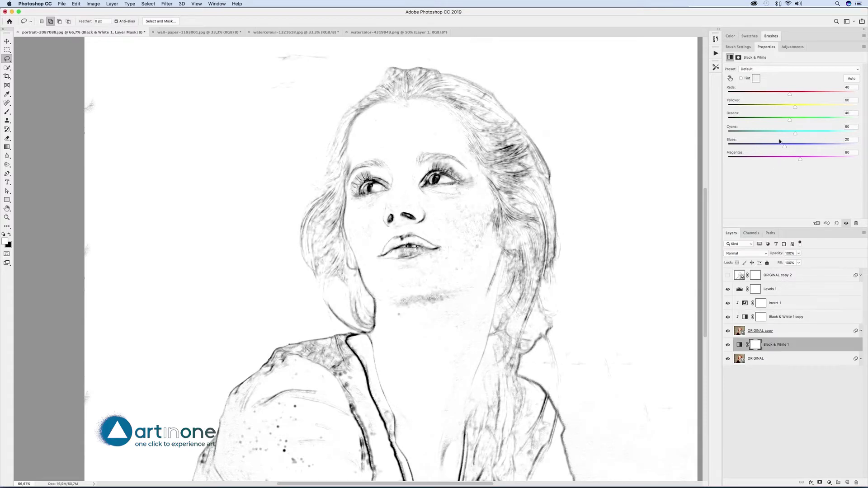
{"action": "left_click_drag", "start_coordinate": [791, 109], "coordinate": [791, 96]}
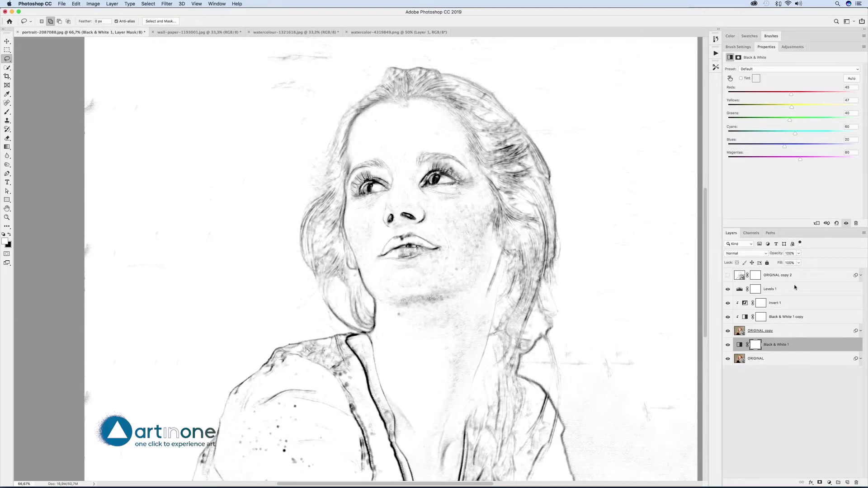
{"action": "left_click", "coordinate": [777, 317]}
{"action": "left_click_drag", "start_coordinate": [791, 95], "coordinate": [797, 109]}
{"action": "left_click", "coordinate": [727, 275]}
Paint black with the Brush on ORIGINAL copy 2's mask over the nose bridge and lower forehead to hide the stray lines
{"action": "left_click", "coordinate": [740, 275]}
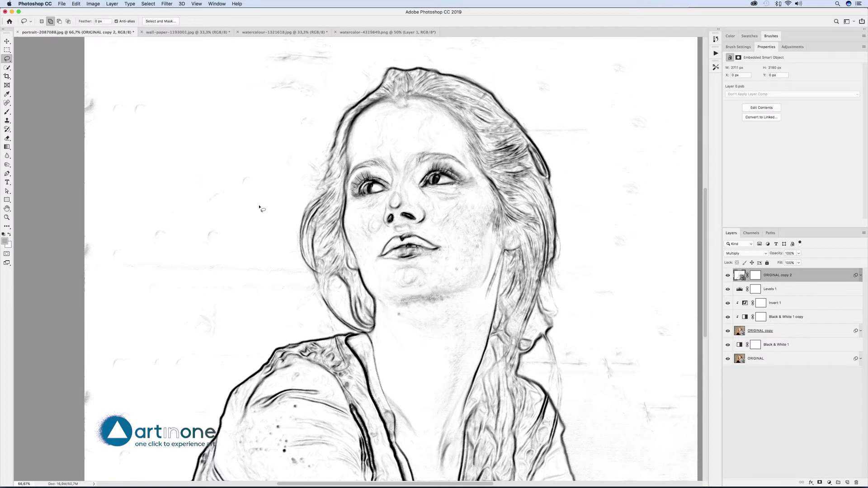
{"action": "left_click", "coordinate": [8, 112]}
{"action": "left_click", "coordinate": [9, 235]}
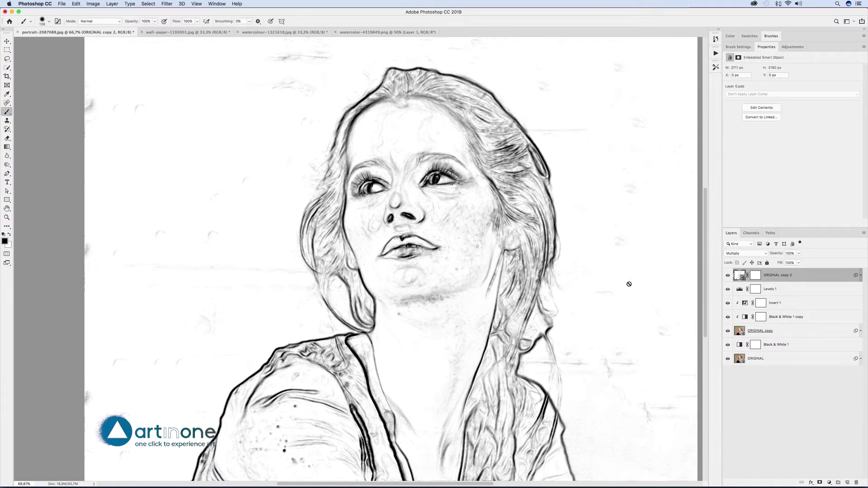
{"action": "left_click", "coordinate": [754, 277]}
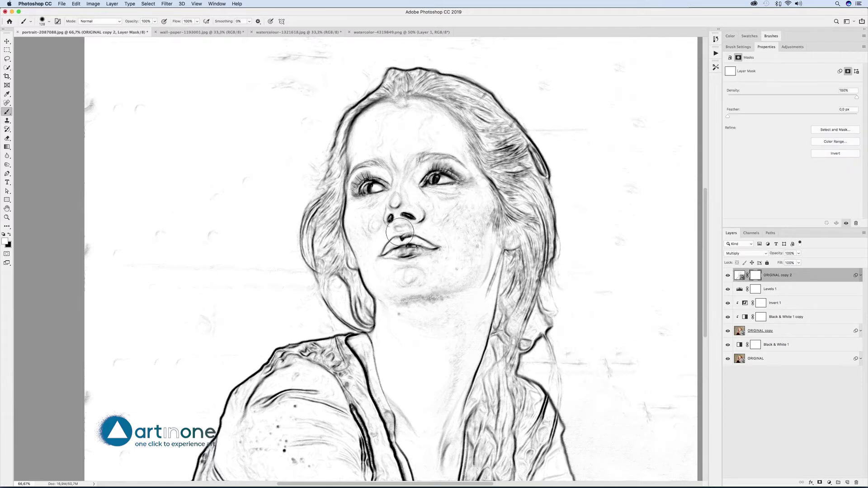
{"action": "key", "text": "x"}
{"action": "mouse_move", "coordinate": [402, 205]}
{"action": "left_mouse_down"}
{"action": "mouse_move", "coordinate": [389, 204]}
{"action": "mouse_move", "coordinate": [405, 190]}
{"action": "mouse_move", "coordinate": [398, 196]}
{"action": "mouse_move", "coordinate": [393, 154]}
{"action": "left_mouse_up"}
{"action": "key", "text": "x"}
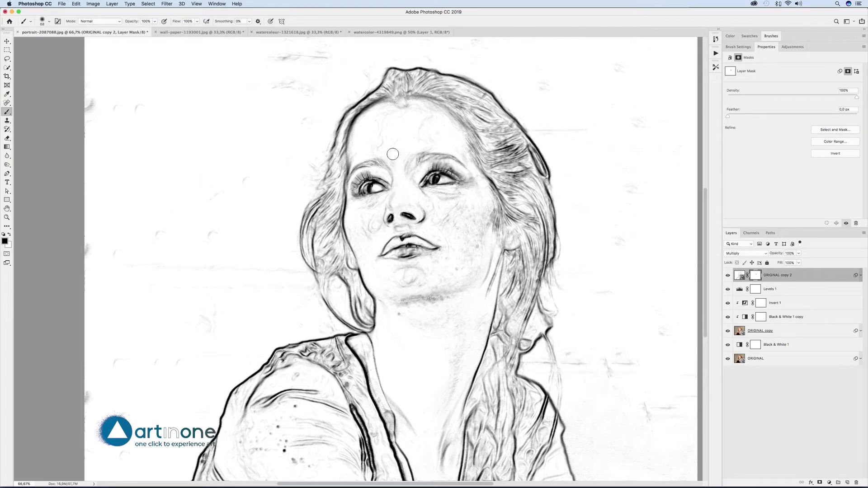
Mask out parts of the heavy outlines along the hair, shoulder, jaw and jacket on ORIGINAL copy 2, and undo the last lip stroke
{"action": "mouse_move", "coordinate": [513, 109]}
{"action": "left_mouse_down"}
{"action": "mouse_move", "coordinate": [554, 161]}
{"action": "mouse_move", "coordinate": [407, 63]}
{"action": "mouse_move", "coordinate": [368, 89]}
{"action": "mouse_move", "coordinate": [396, 68]}
{"action": "mouse_move", "coordinate": [431, 66]}
{"action": "mouse_move", "coordinate": [374, 90]}
{"action": "left_mouse_up"}
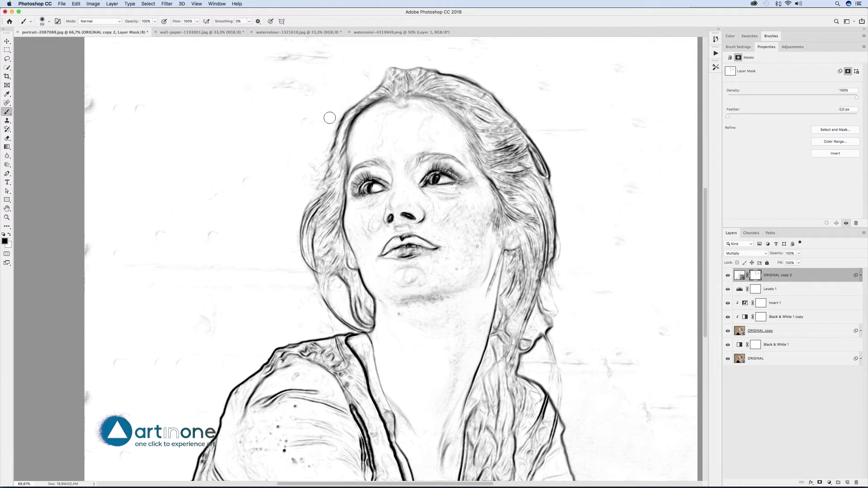
{"action": "left_click_drag", "start_coordinate": [280, 346], "coordinate": [225, 394]}
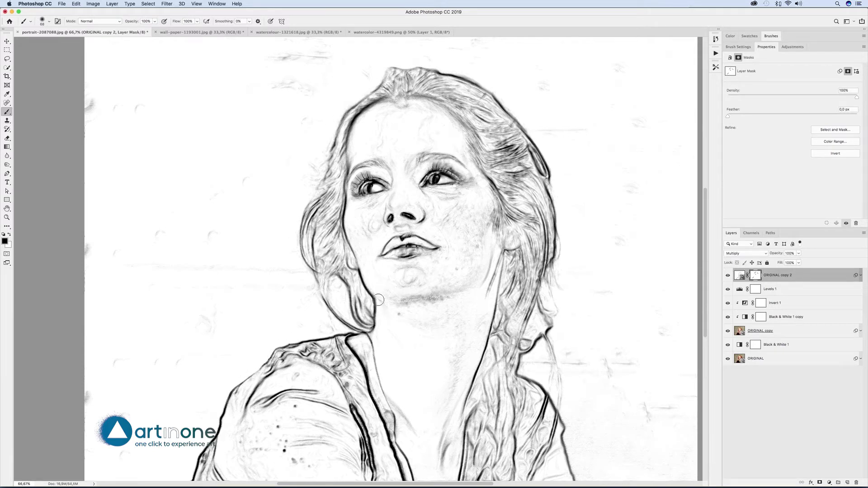
{"action": "left_click_drag", "start_coordinate": [379, 300], "coordinate": [371, 322]}
{"action": "left_click_drag", "start_coordinate": [541, 142], "coordinate": [558, 185]}
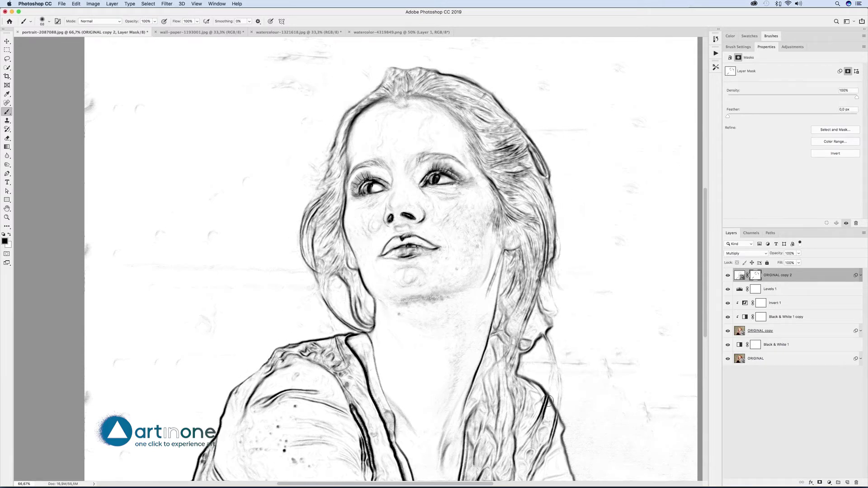
{"action": "mouse_move", "coordinate": [546, 401]}
{"action": "left_mouse_down"}
{"action": "mouse_move", "coordinate": [555, 414]}
{"action": "mouse_move", "coordinate": [544, 420]}
{"action": "left_mouse_up"}
{"action": "mouse_move", "coordinate": [355, 426]}
{"action": "left_mouse_down"}
{"action": "mouse_move", "coordinate": [349, 408]}
{"action": "mouse_move", "coordinate": [373, 403]}
{"action": "mouse_move", "coordinate": [399, 471]}
{"action": "left_mouse_up"}
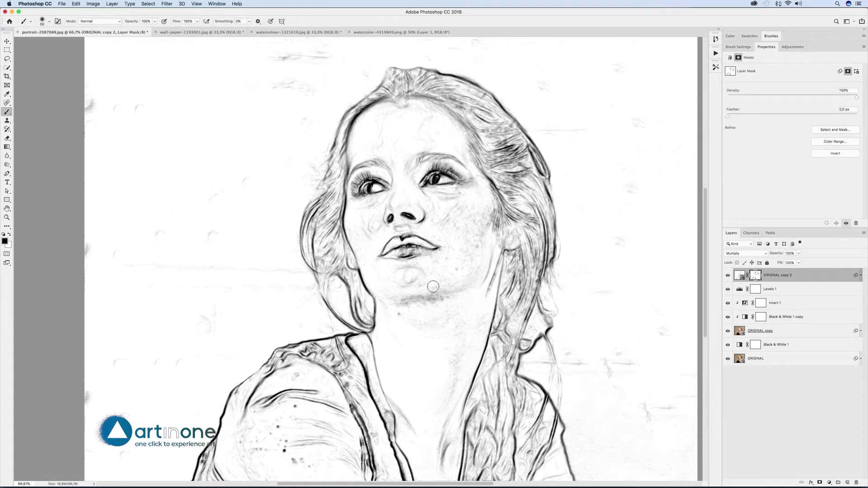
{"action": "mouse_move", "coordinate": [389, 242]}
{"action": "left_mouse_down"}
{"action": "mouse_move", "coordinate": [420, 249]}
{"action": "mouse_move", "coordinate": [403, 251]}
{"action": "left_mouse_up"}
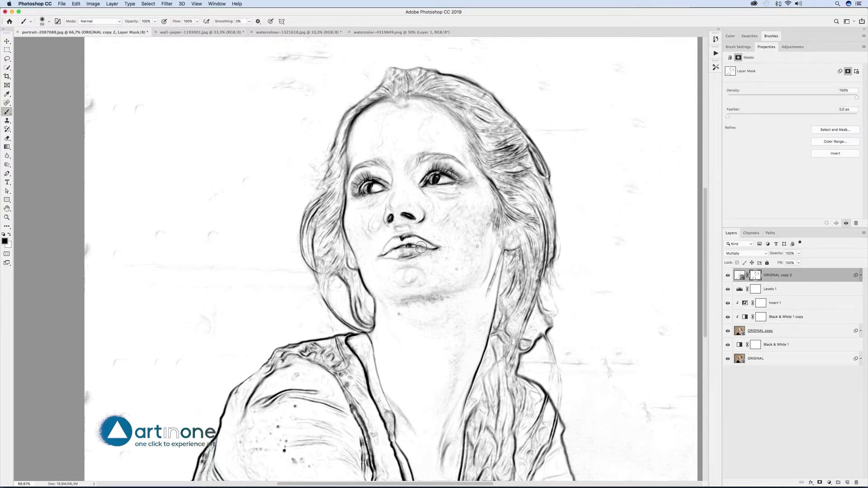
{"action": "key", "text": "super+z"}
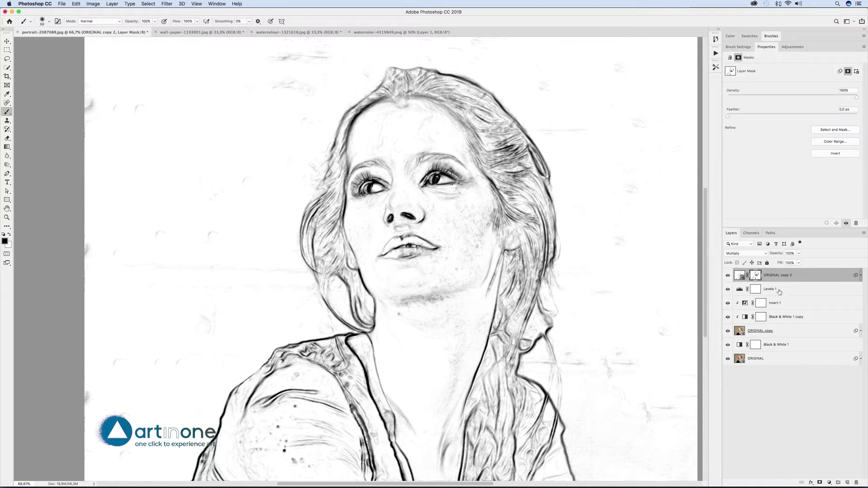
Group all layers from ORIGINAL copy 2 down to ORIGINAL, name the group LINE and give it a layer mask
{"action": "left_click", "coordinate": [779, 290]}
{"action": "left_click", "coordinate": [834, 277]}
{"action": "left_click", "coordinate": [833, 358], "text": "shift"}
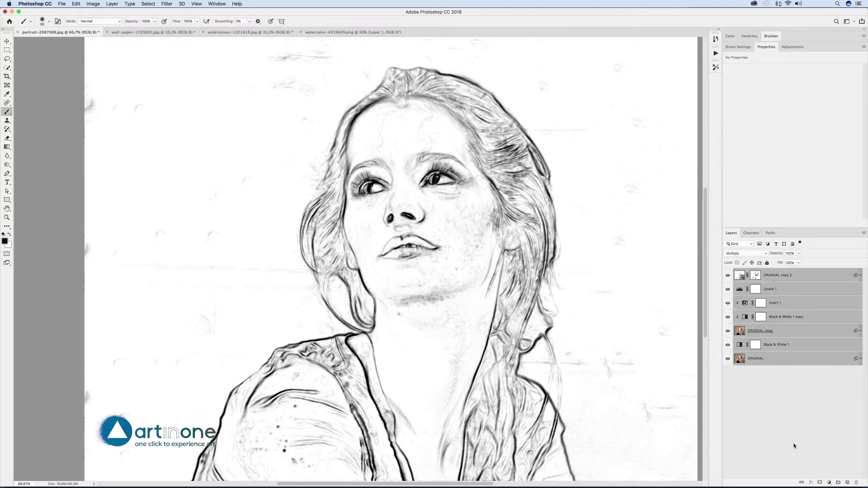
{"action": "left_click", "coordinate": [838, 483]}
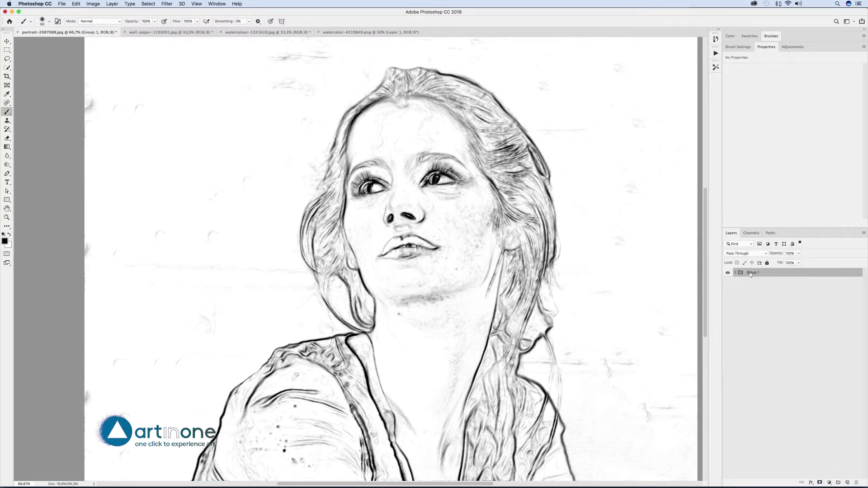
{"action": "double_click", "coordinate": [751, 273]}
{"action": "type", "text": "LINE"}
{"action": "key", "text": "Return"}
Bring the wall-paper-1193001.jpg texture into the portrait document as a new layer and position it to cover the visible canvas
{"action": "left_click", "coordinate": [146, 32]}
{"action": "key", "text": "v"}
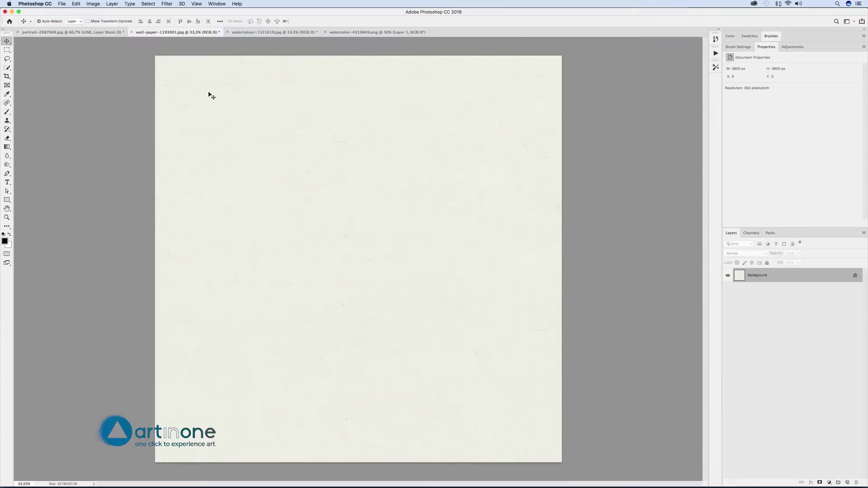
{"action": "left_click", "coordinate": [102, 34]}
{"action": "left_click_drag", "start_coordinate": [243, 124], "coordinate": [243, 125]}
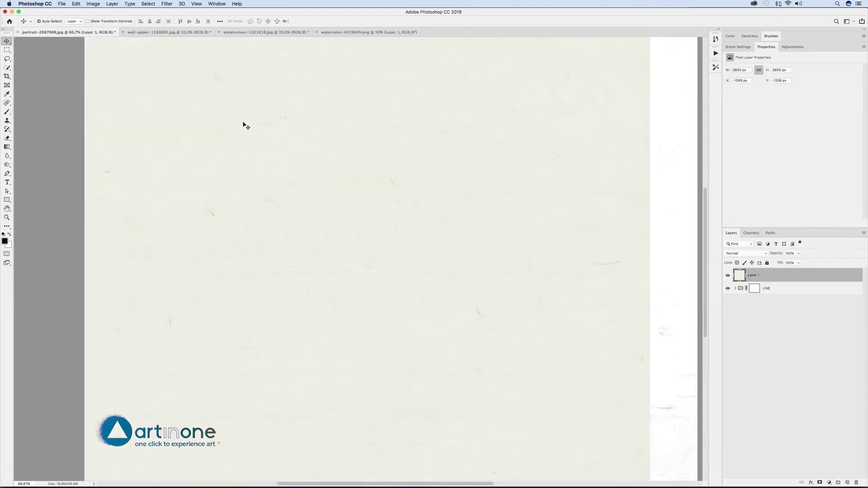
{"action": "left_click_drag", "start_coordinate": [384, 184], "coordinate": [458, 186]}
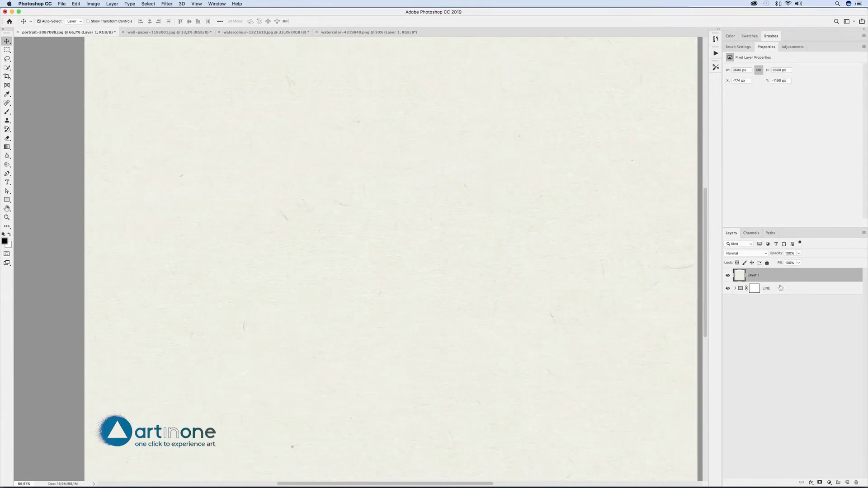
Place the paper texture layer below the LINE group and set the group's blend mode to Multiply
{"action": "left_click_drag", "start_coordinate": [759, 275], "coordinate": [760, 293]}
{"action": "left_click", "coordinate": [754, 253]}
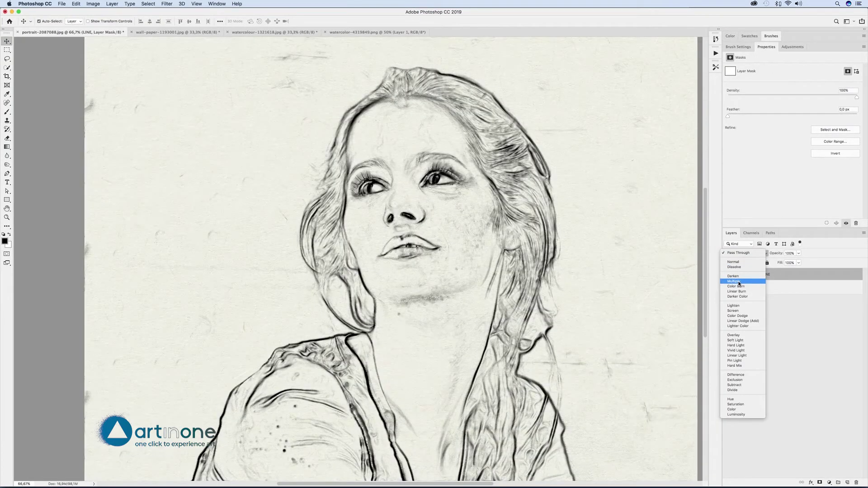
{"action": "left_click", "coordinate": [739, 283]}
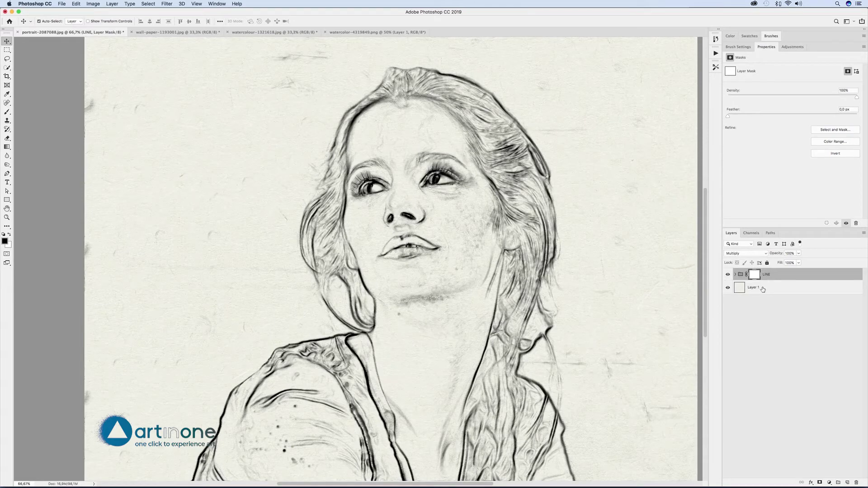
Paint black on the LINE group's mask over the background to remove the stray marks around the portrait
{"action": "left_click", "coordinate": [763, 289]}
{"action": "left_click", "coordinate": [754, 274]}
{"action": "key", "text": "b"}
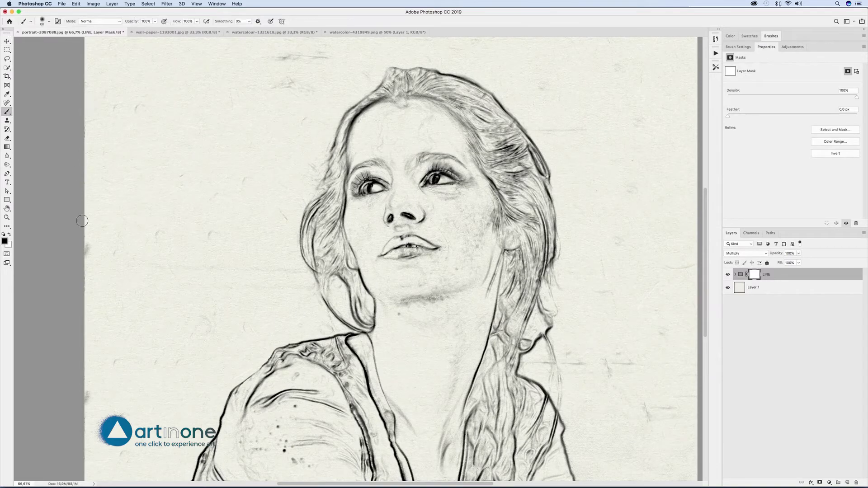
{"action": "left_click_drag", "start_coordinate": [82, 220], "coordinate": [90, 398]}
{"action": "left_click_drag", "start_coordinate": [606, 372], "coordinate": [544, 365]}
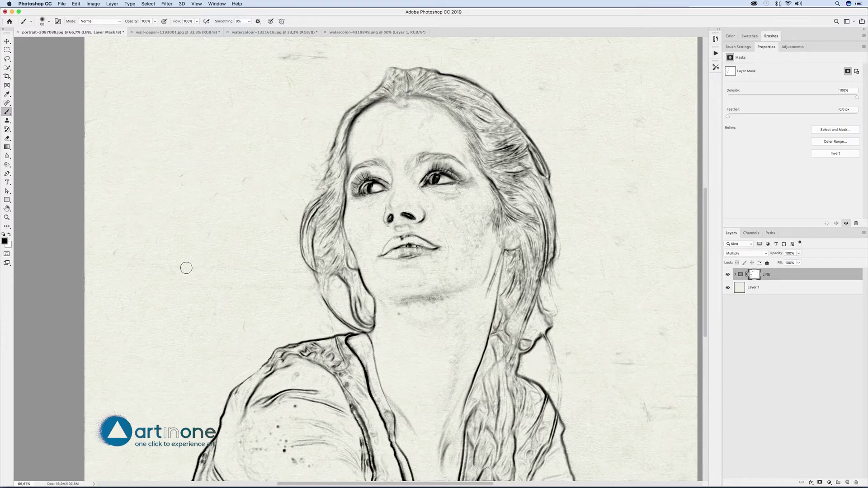
Enlarge the brush and paint out the speckles on the cheek, chin and neck on the LINE group's mask
{"action": "left_click_drag", "start_coordinate": [536, 370], "coordinate": [532, 343]}
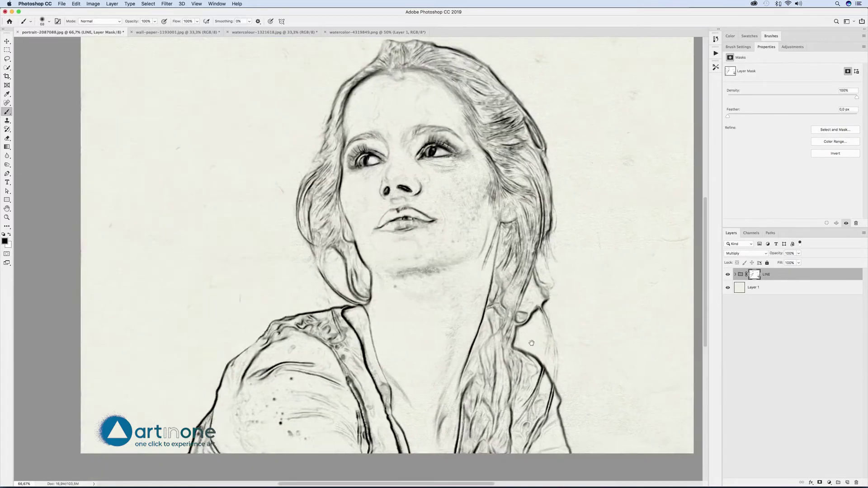
{"action": "scroll", "coordinate": [531, 343], "scroll_direction": "down", "scroll_amount": 2}
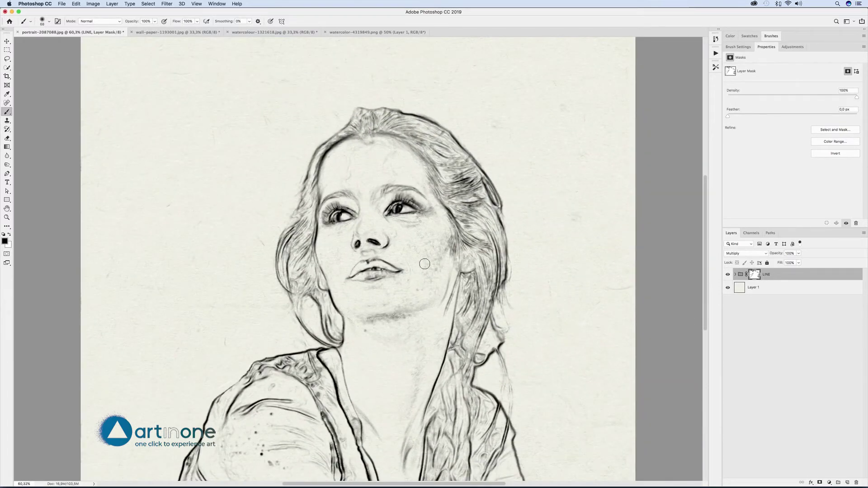
{"action": "key", "text": "bracketright"}
{"action": "key", "text": "bracketright"}
{"action": "key", "text": "bracketright"}
{"action": "key", "text": "bracketright"}
{"action": "key", "text": "bracketright"}
{"action": "left_click_drag", "start_coordinate": [424, 263], "coordinate": [430, 236]}
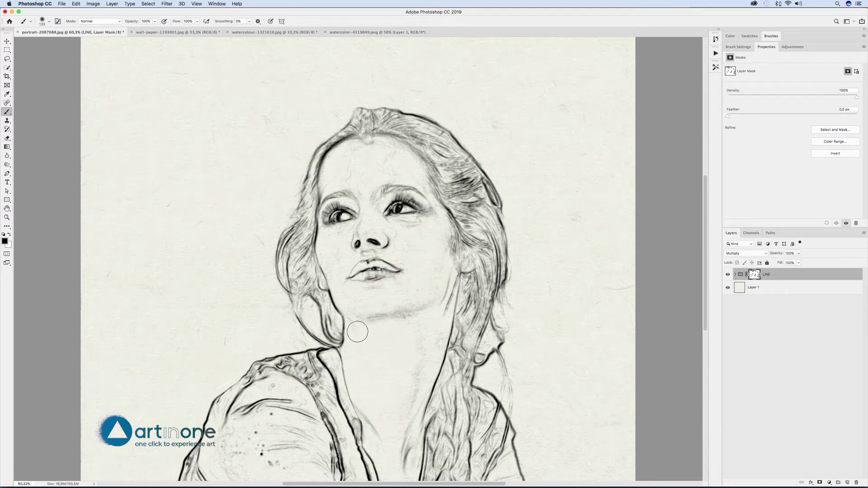
{"action": "left_click_drag", "start_coordinate": [396, 253], "coordinate": [367, 253]}
Bring the blue watercolour-1321618.jpg image into the portrait document as a new layer above LINE and set it to Multiply
{"action": "left_click", "coordinate": [7, 42]}
{"action": "left_click", "coordinate": [267, 32]}
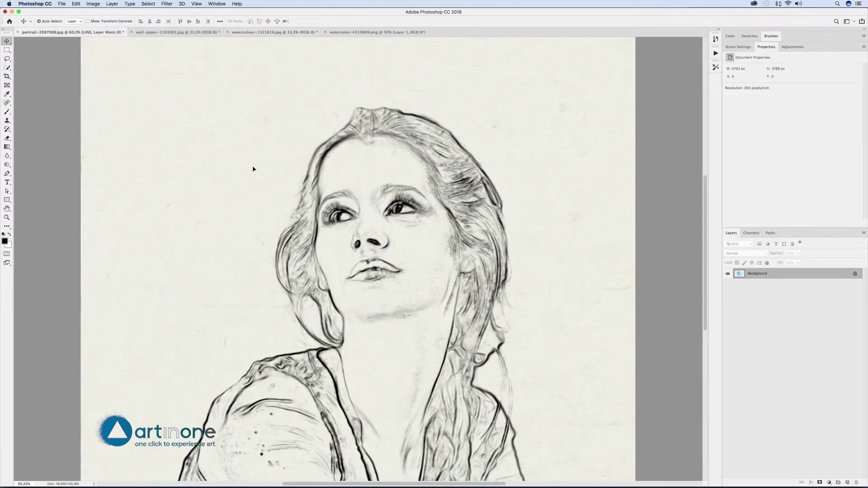
{"action": "left_click_drag", "start_coordinate": [350, 235], "coordinate": [351, 236]}
{"action": "left_click", "coordinate": [748, 253]}
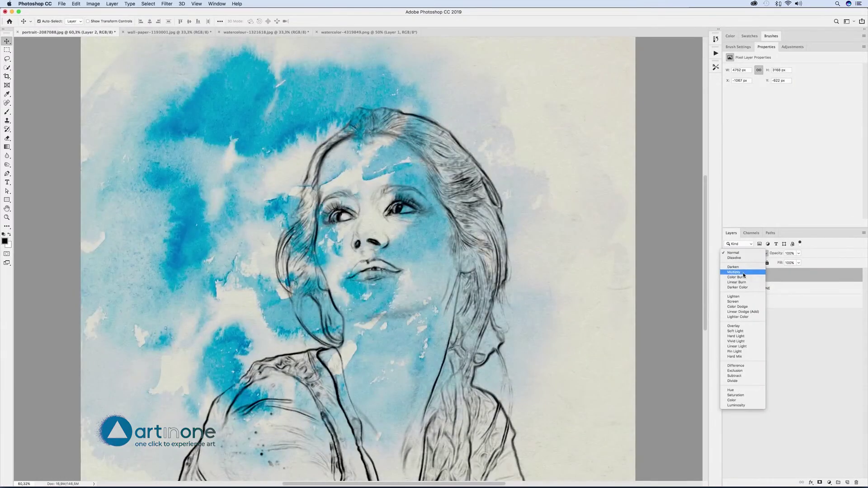
{"action": "left_click", "coordinate": [744, 275]}
Rotate the blue watercolour layer about 84° and shift it over the woman's neck and shoulder
{"action": "key", "text": "super+minus"}
{"action": "left_click_drag", "start_coordinate": [302, 132], "coordinate": [326, 249]}
{"action": "key", "text": "super+t"}
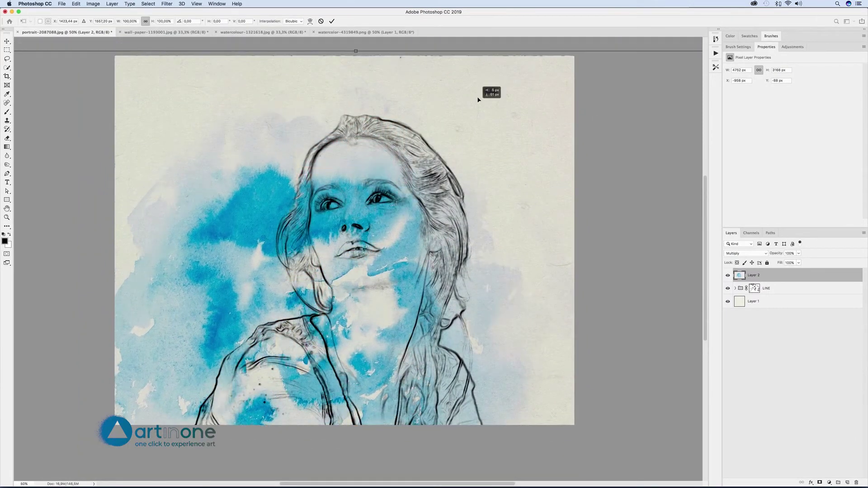
{"action": "left_click_drag", "start_coordinate": [481, 56], "coordinate": [484, 364]}
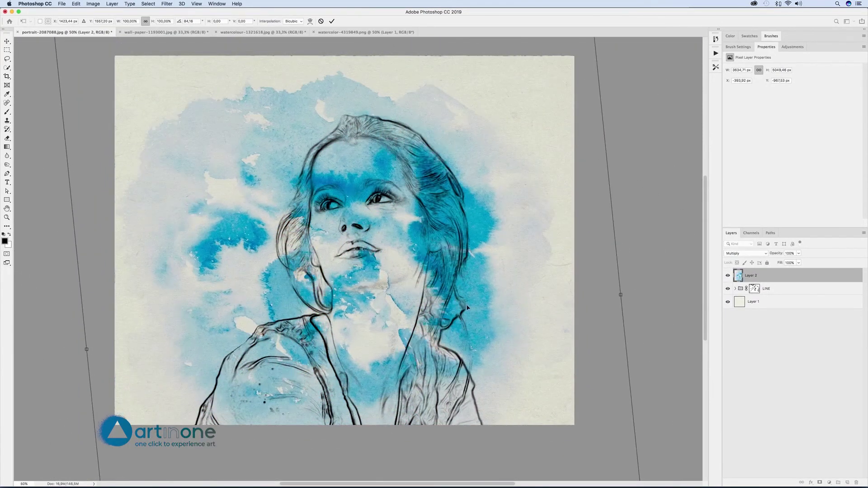
{"action": "left_click_drag", "start_coordinate": [317, 289], "coordinate": [377, 368]}
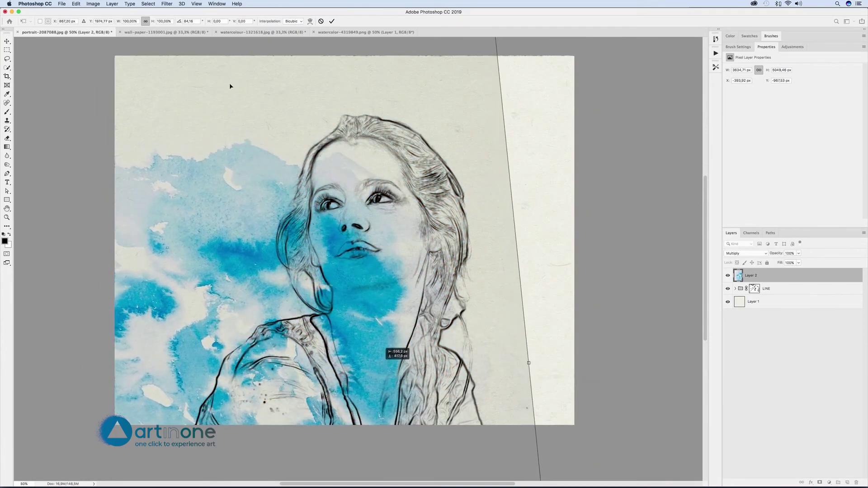
Scale the watercolour layer to 84%, flip it vertically and reposition it over the lower face, neck and shoulder
{"action": "left_click_drag", "start_coordinate": [120, 24], "coordinate": [112, 24]}
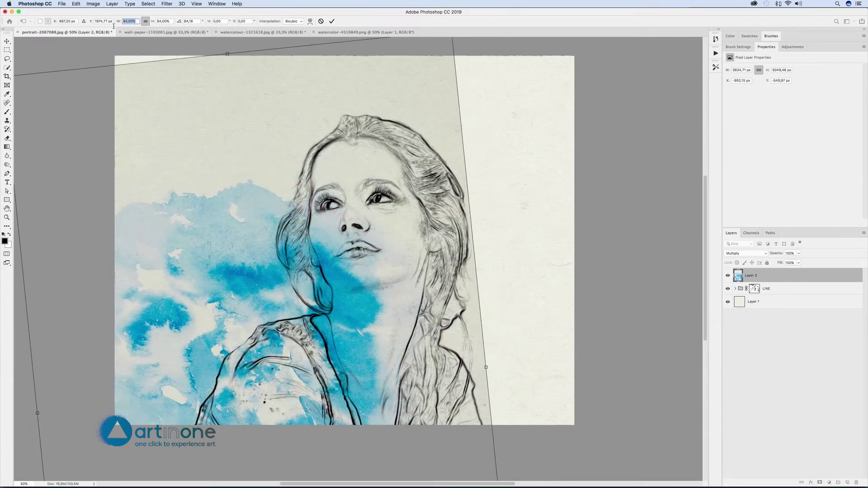
{"action": "left_click_drag", "start_coordinate": [210, 237], "coordinate": [254, 222]}
{"action": "right_click", "coordinate": [367, 239]}
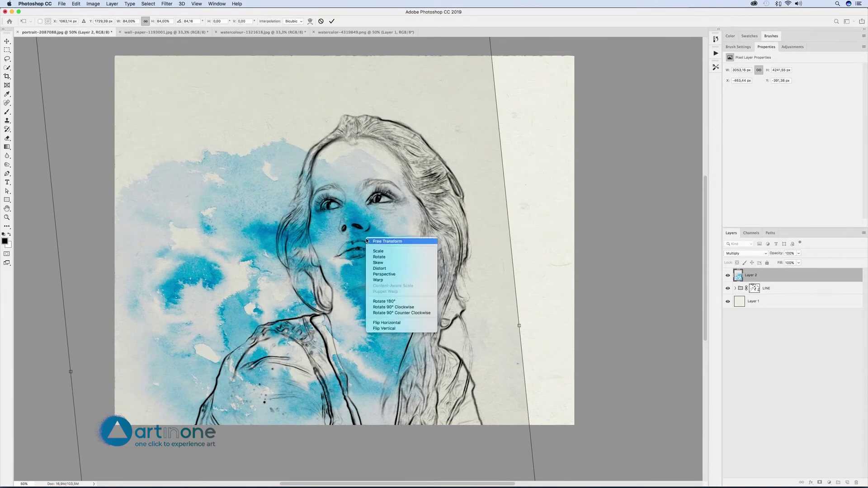
{"action": "left_click", "coordinate": [398, 331]}
{"action": "left_click_drag", "start_coordinate": [398, 332], "coordinate": [389, 212]}
{"action": "key", "text": "Return"}
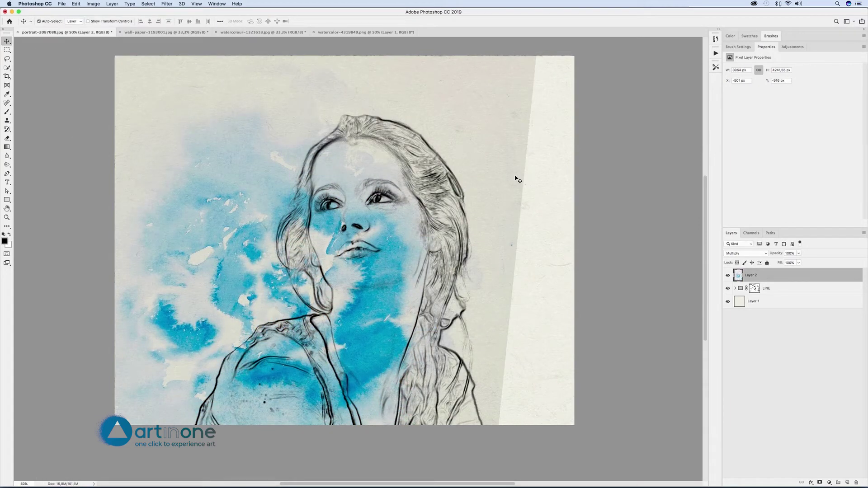
Free-transform the watercolour layer again: rotate it about -24.8°, scale it to 85% and place it over the cheek, neck and shoulder
{"action": "key", "text": "super"}
{"action": "key", "text": "super+t"}
{"action": "left_click_drag", "start_coordinate": [557, 201], "coordinate": [540, 145]}
{"action": "left_click_drag", "start_coordinate": [376, 234], "coordinate": [525, 213]}
{"action": "left_click_drag", "start_coordinate": [384, 311], "coordinate": [397, 324]}
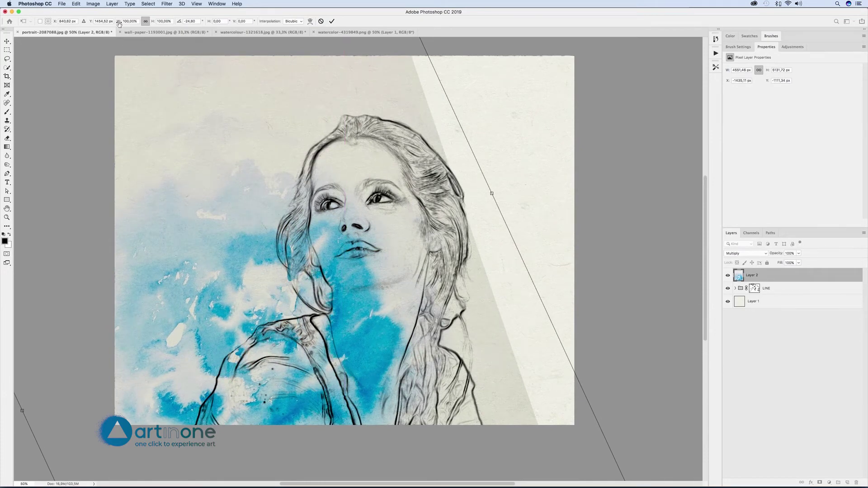
{"action": "left_click_drag", "start_coordinate": [119, 23], "coordinate": [112, 23]}
{"action": "left_click_drag", "start_coordinate": [356, 319], "coordinate": [373, 308]}
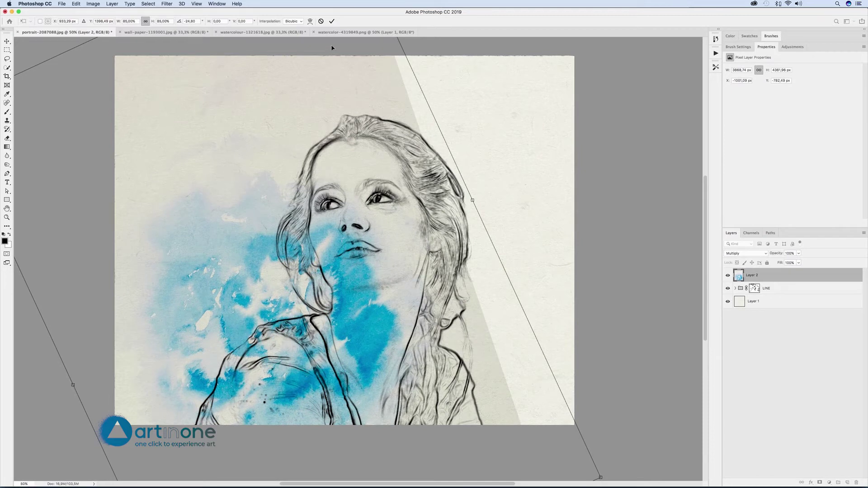
{"action": "left_click", "coordinate": [332, 21]}
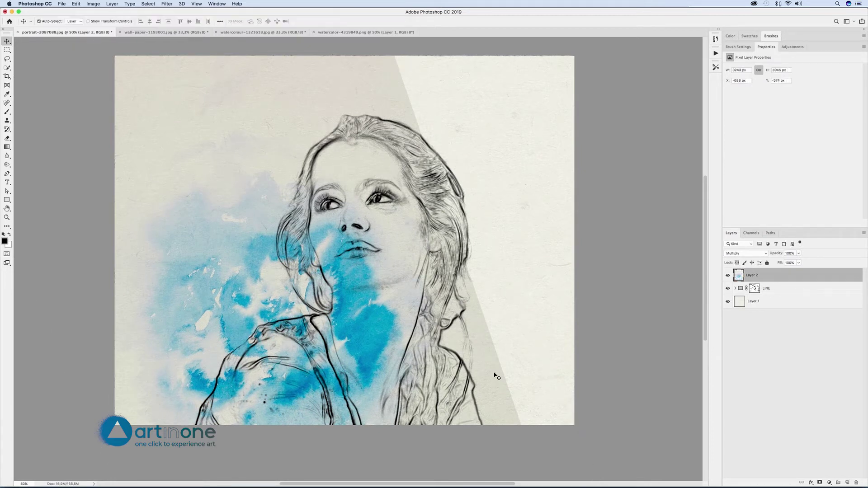
Add a Levels adjustment with the white point sampled from the greyish background, and clip it to the watercolour layer
{"action": "left_click", "coordinate": [830, 484]}
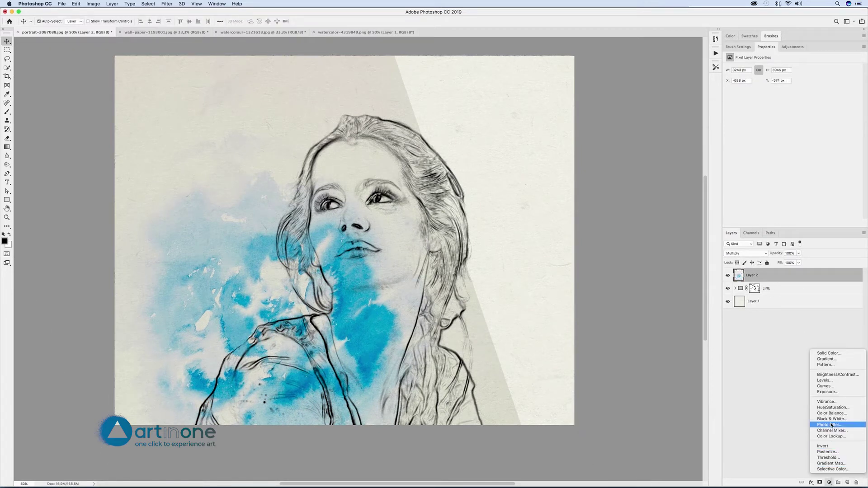
{"action": "left_click", "coordinate": [830, 380]}
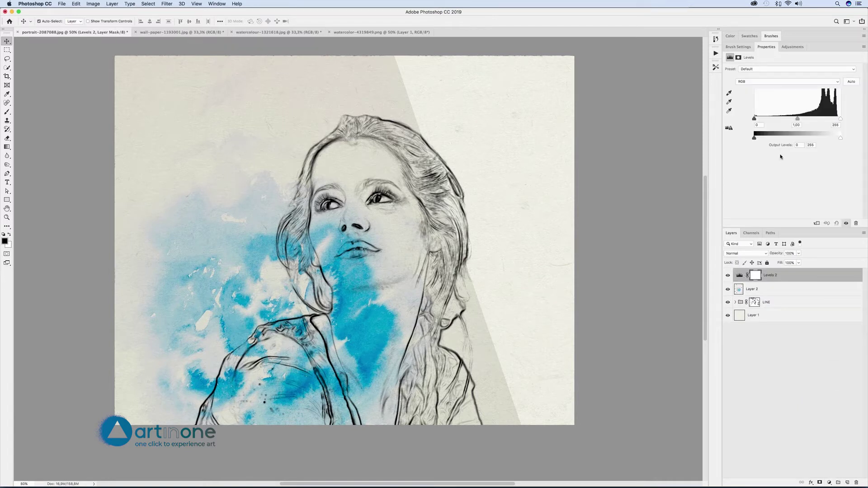
{"action": "left_click", "coordinate": [729, 110]}
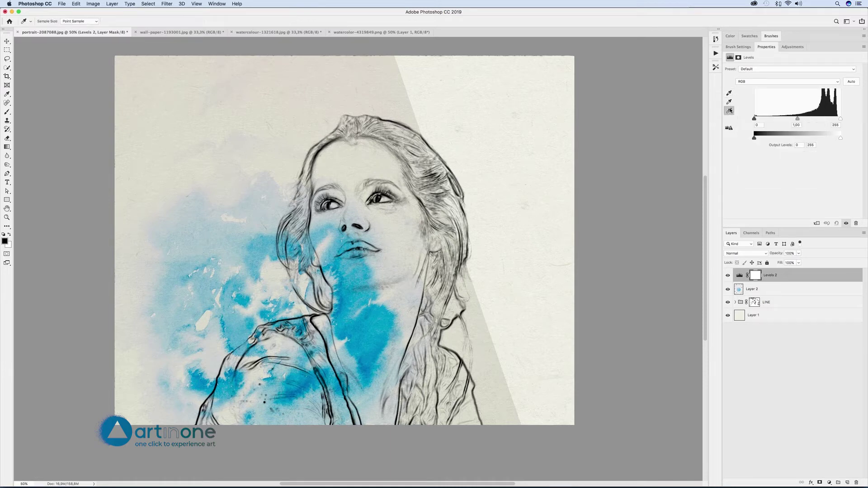
{"action": "left_click", "coordinate": [407, 102]}
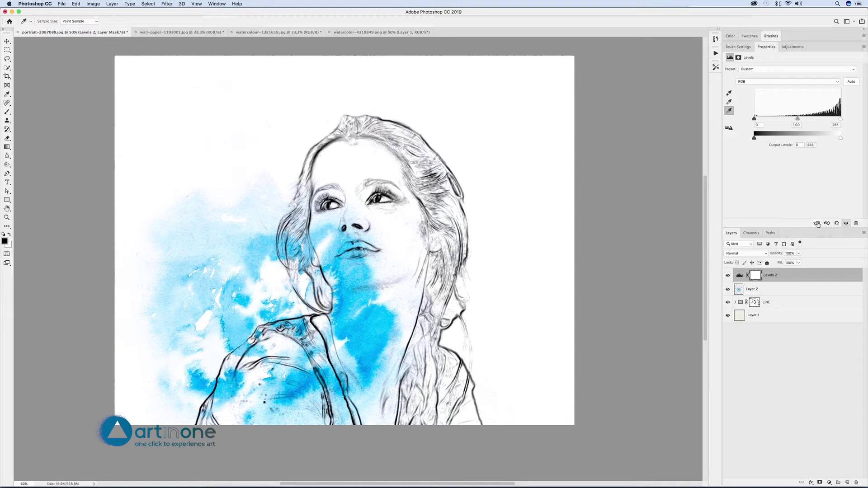
{"action": "right_click", "coordinate": [793, 276]}
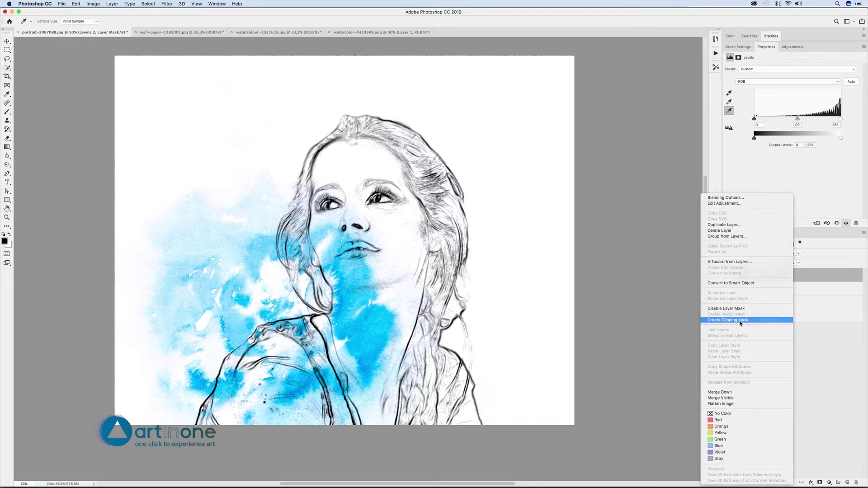
{"action": "left_click", "coordinate": [740, 320]}
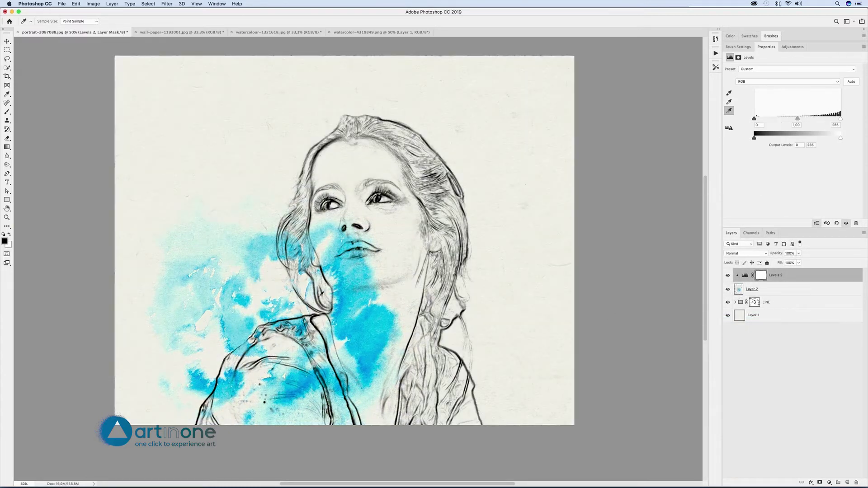
Add a Black & White adjustment layer directly above the paper texture layer
{"action": "left_click", "coordinate": [766, 320]}
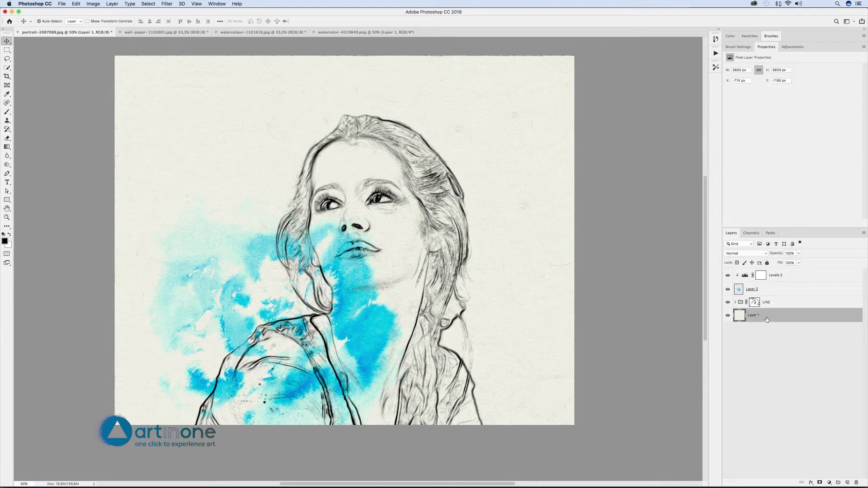
{"action": "left_click", "coordinate": [828, 483]}
{"action": "left_click", "coordinate": [835, 423]}
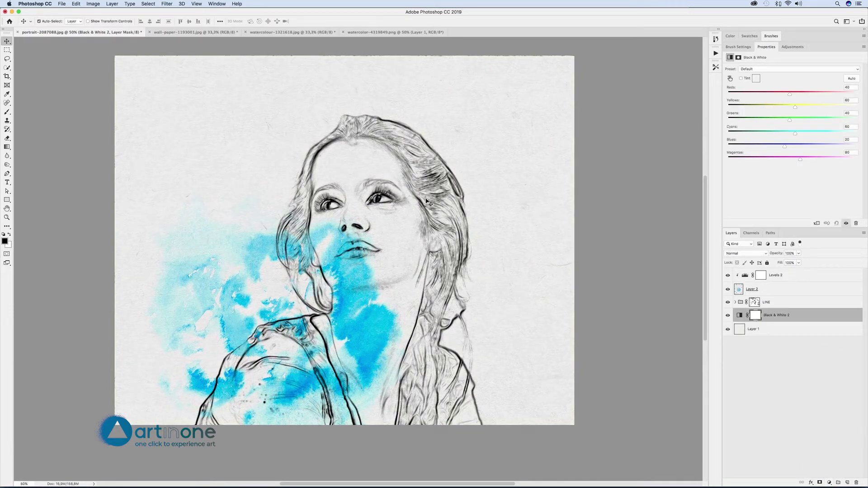
Add a layer mask to the blue watercolour layer and invert it to black
{"action": "left_click", "coordinate": [754, 291]}
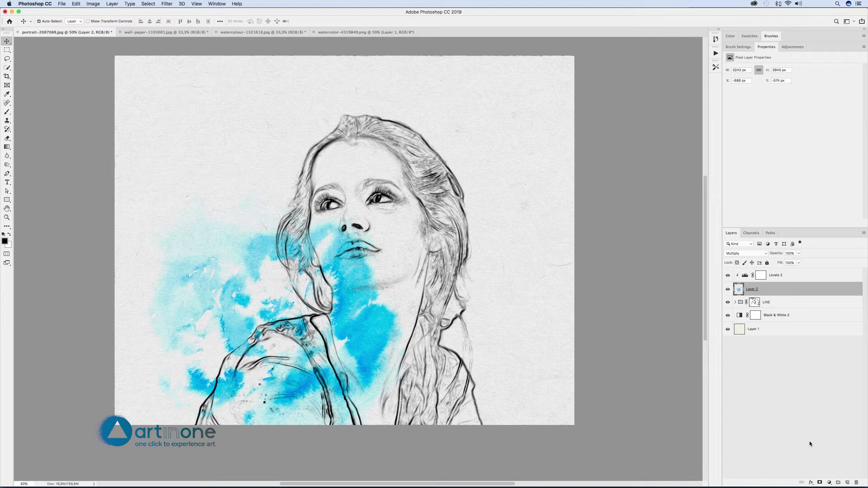
{"action": "left_click", "coordinate": [819, 483]}
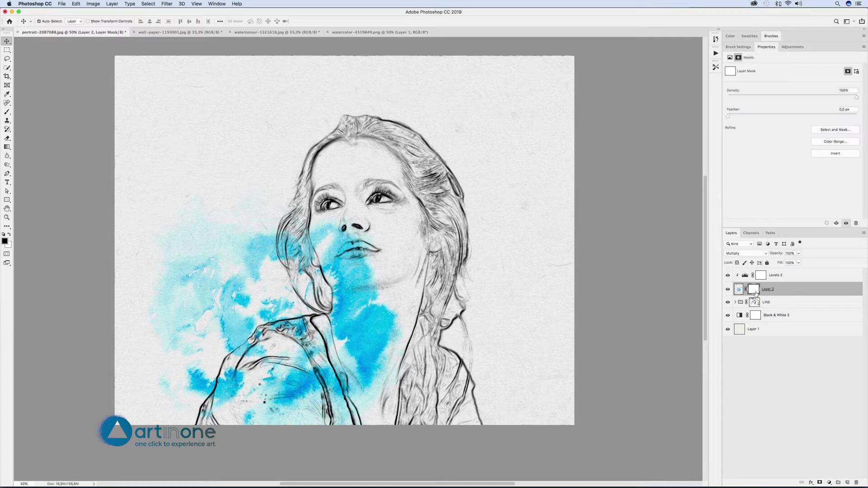
{"action": "left_click", "coordinate": [829, 155]}
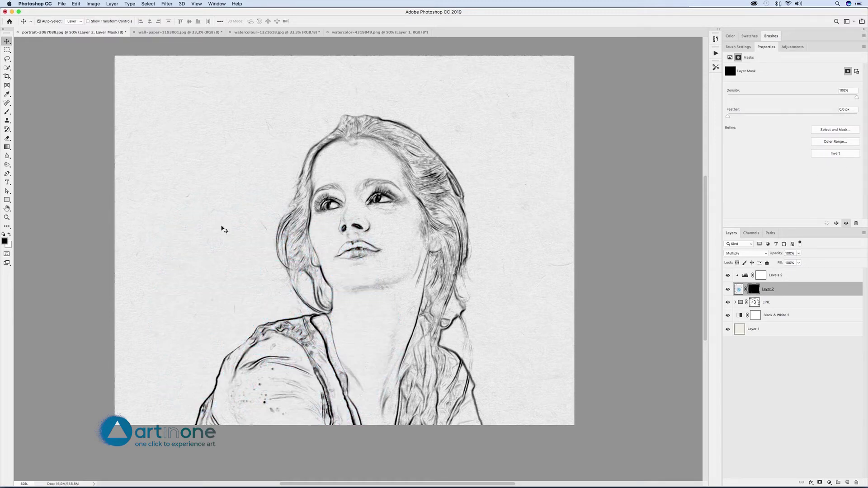
Paint white on the watercolour layer's mask with a gradually enlarged brush to reveal blue over the cheek, chin and neck
{"action": "left_click", "coordinate": [7, 111]}
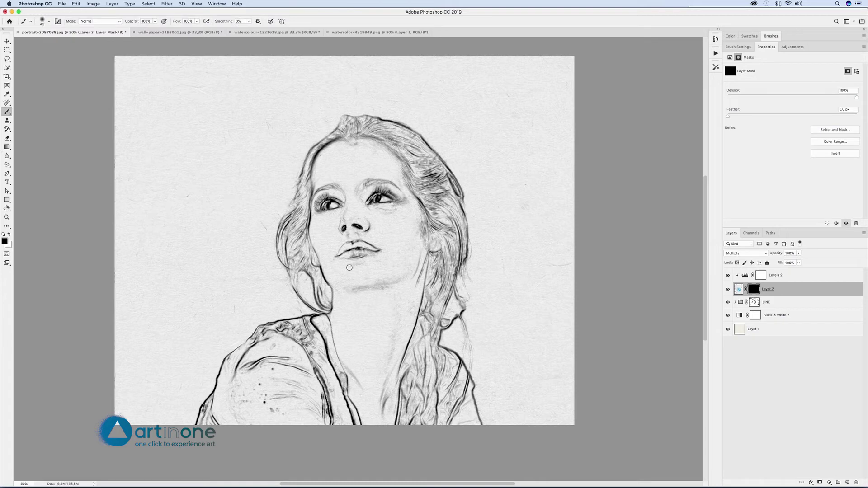
{"action": "left_click", "coordinate": [337, 284]}
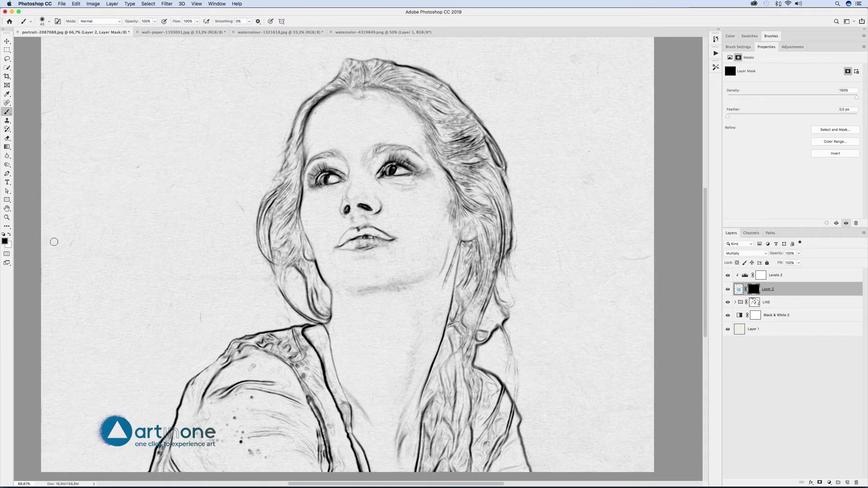
{"action": "left_click", "coordinate": [8, 234]}
{"action": "mouse_move", "coordinate": [311, 209]}
{"action": "left_mouse_down"}
{"action": "mouse_move", "coordinate": [339, 296]}
{"action": "mouse_move", "coordinate": [337, 289]}
{"action": "mouse_move", "coordinate": [339, 371]}
{"action": "mouse_move", "coordinate": [370, 452]}
{"action": "mouse_move", "coordinate": [348, 375]}
{"action": "mouse_move", "coordinate": [355, 362]}
{"action": "mouse_move", "coordinate": [343, 273]}
{"action": "mouse_move", "coordinate": [315, 204]}
{"action": "mouse_move", "coordinate": [350, 222]}
{"action": "mouse_move", "coordinate": [379, 404]}
{"action": "mouse_move", "coordinate": [369, 414]}
{"action": "mouse_move", "coordinate": [403, 406]}
{"action": "left_mouse_up"}
{"action": "key", "text": "bracketright"}
{"action": "key", "text": "bracketright"}
{"action": "key", "text": "bracketright"}
{"action": "key", "text": "bracketright"}
{"action": "key", "text": "bracketright"}
{"action": "key", "text": "bracketright"}
{"action": "key", "text": "bracketright"}
{"action": "key", "text": "bracketright"}
{"action": "key", "text": "bracketright"}
{"action": "key", "text": "bracketright"}
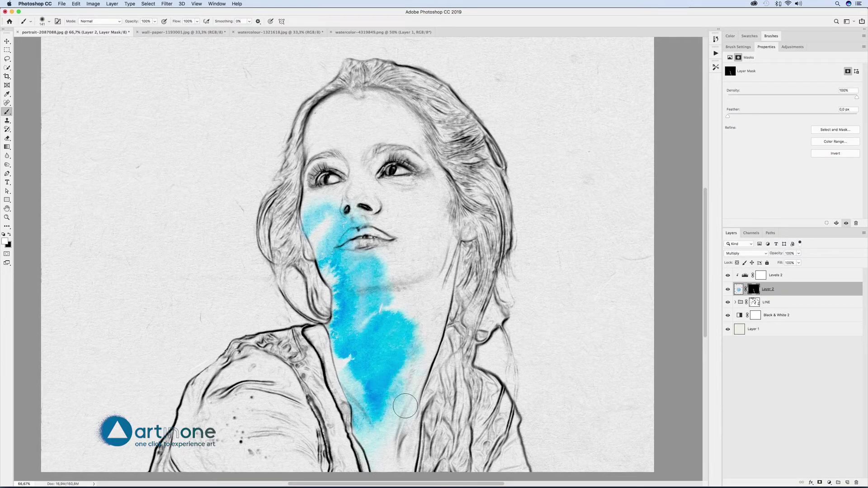
Dodge the highlights of the watercolour image beside the lips and nudge the image slightly to the right within its mask
{"action": "left_click", "coordinate": [7, 165]}
{"action": "left_click", "coordinate": [735, 290]}
{"action": "mouse_move", "coordinate": [346, 226]}
{"action": "left_mouse_down"}
{"action": "mouse_move", "coordinate": [364, 239]}
{"action": "mouse_move", "coordinate": [357, 253]}
{"action": "left_mouse_up"}
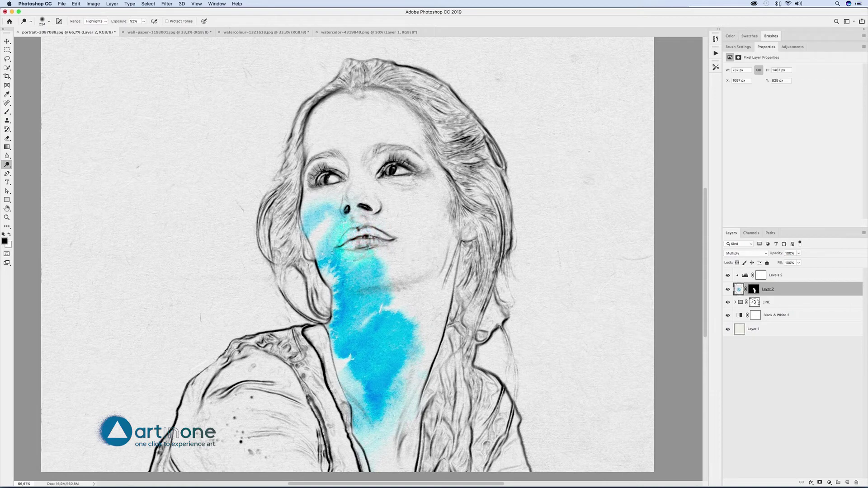
{"action": "key", "text": "v"}
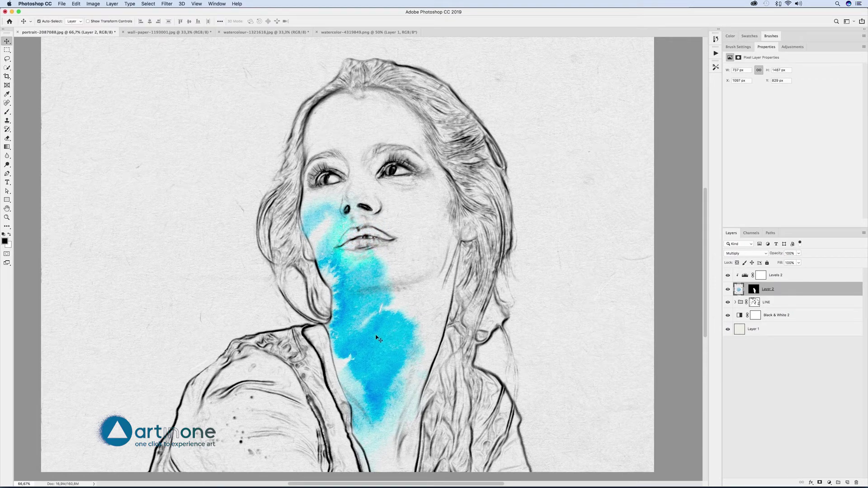
{"action": "mouse_move", "coordinate": [377, 337]}
{"action": "left_mouse_down"}
{"action": "mouse_move", "coordinate": [394, 319]}
{"action": "mouse_move", "coordinate": [379, 319]}
{"action": "mouse_move", "coordinate": [389, 287]}
{"action": "mouse_move", "coordinate": [409, 273]}
{"action": "mouse_move", "coordinate": [460, 275]}
{"action": "mouse_move", "coordinate": [572, 327]}
{"action": "mouse_move", "coordinate": [593, 356]}
{"action": "mouse_move", "coordinate": [632, 362]}
{"action": "mouse_move", "coordinate": [385, 342]}
{"action": "mouse_move", "coordinate": [385, 350]}
{"action": "mouse_move", "coordinate": [380, 324]}
{"action": "mouse_move", "coordinate": [375, 342]}
{"action": "mouse_move", "coordinate": [379, 337]}
{"action": "left_mouse_up"}
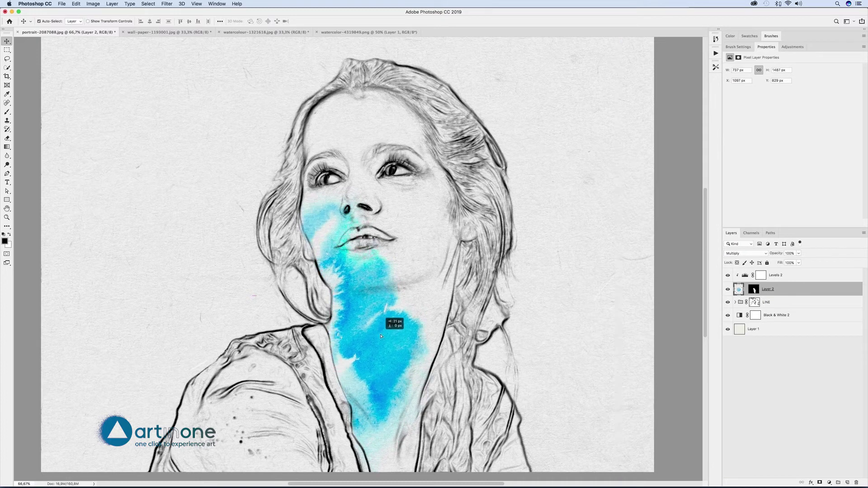
Paint white on the watercolour layer's mask to reveal blue splashes over and beside the woman's shoulder
{"action": "key", "text": "b"}
{"action": "key", "text": "super+backslash"}
{"action": "key", "text": "x"}
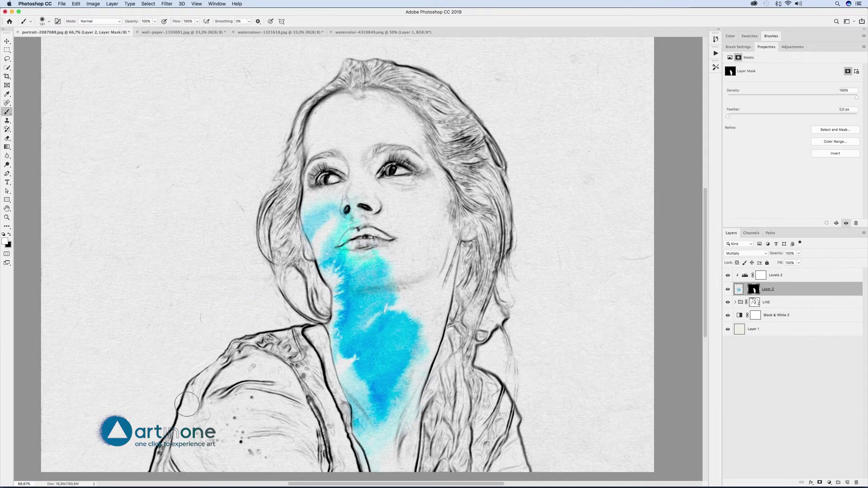
{"action": "mouse_move", "coordinate": [186, 404]}
{"action": "left_mouse_down"}
{"action": "mouse_move", "coordinate": [187, 432]}
{"action": "mouse_move", "coordinate": [215, 425]}
{"action": "mouse_move", "coordinate": [204, 445]}
{"action": "mouse_move", "coordinate": [163, 418]}
{"action": "mouse_move", "coordinate": [174, 405]}
{"action": "mouse_move", "coordinate": [151, 371]}
{"action": "left_mouse_up"}
Move the LINE group to the top of the layer stack and select the Levels adjustment below it
{"action": "key", "text": "v"}
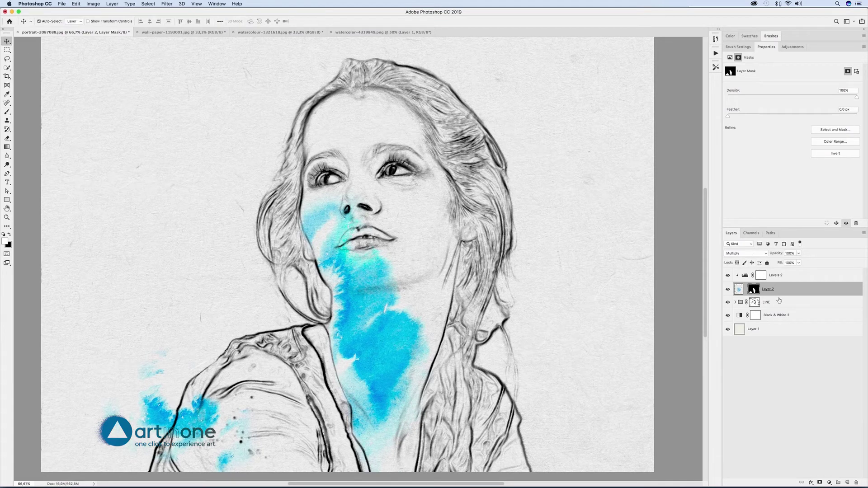
{"action": "left_click_drag", "start_coordinate": [779, 301], "coordinate": [778, 272]}
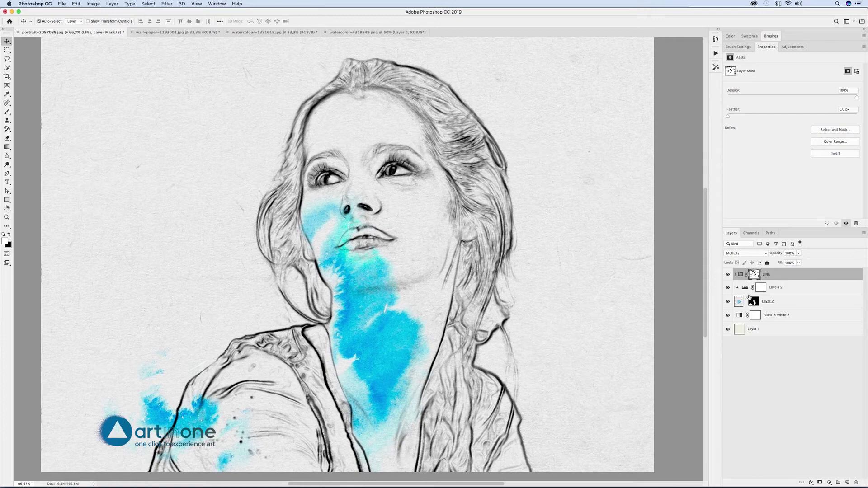
{"action": "left_click", "coordinate": [778, 289]}
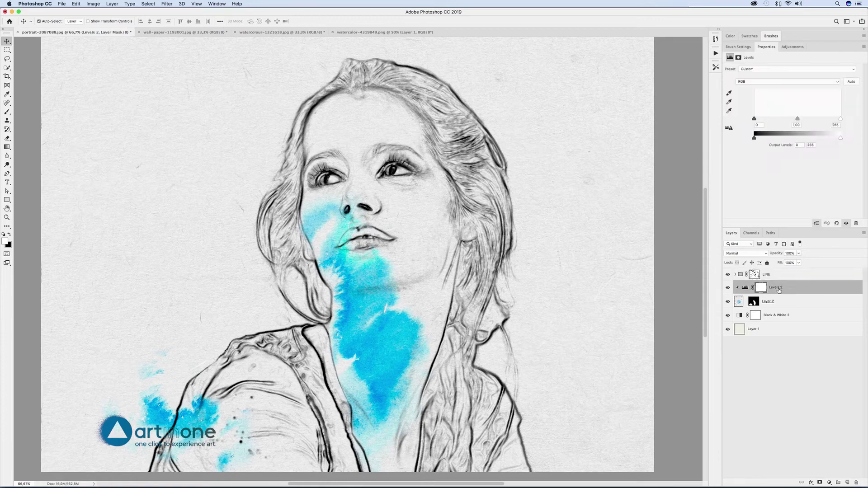
Flatten the red and yellow watercolor-4319849.png image
{"action": "left_click", "coordinate": [360, 33]}
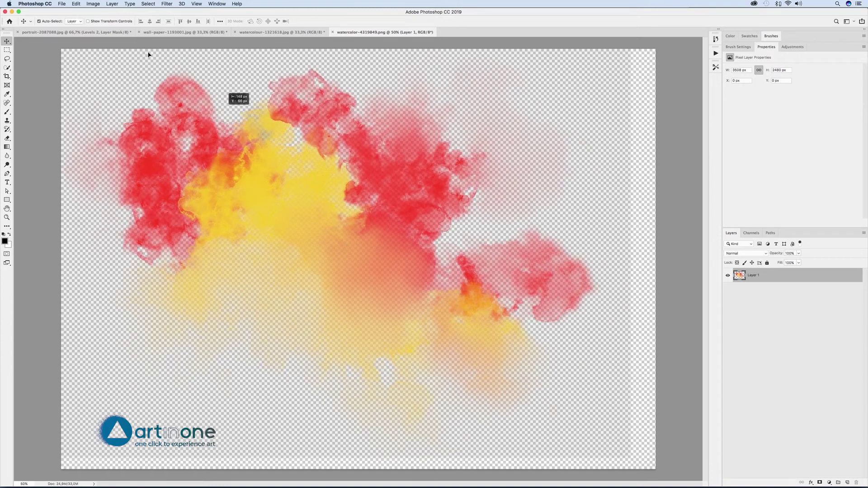
{"action": "left_click", "coordinate": [112, 3]}
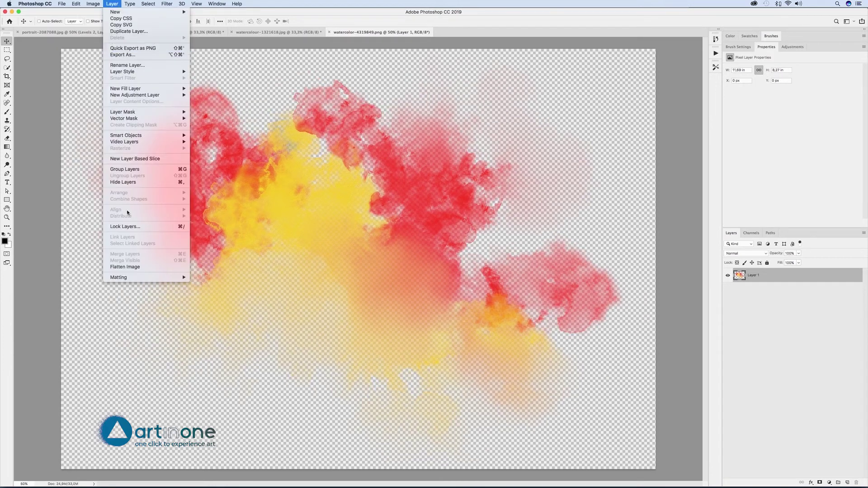
{"action": "left_click", "coordinate": [125, 267]}
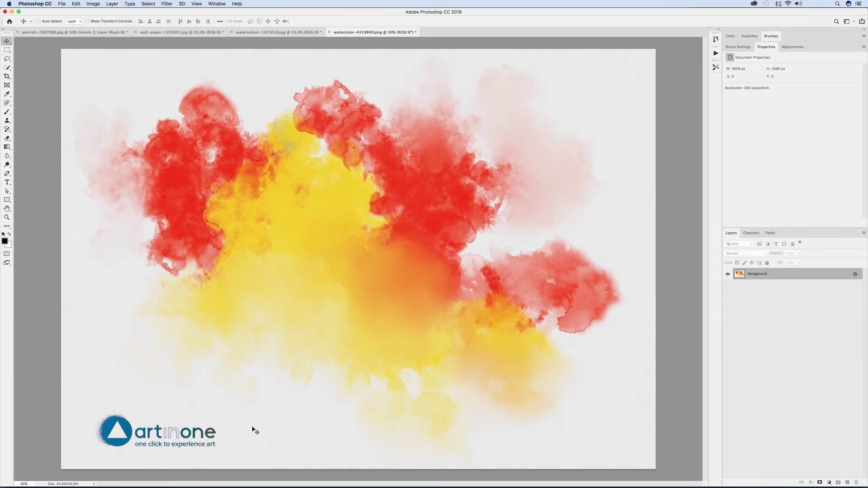
Paste the red and yellow watercolour into the portrait document, converting it to preserve color appearance, and position it across the woman
{"action": "left_click", "coordinate": [106, 33]}
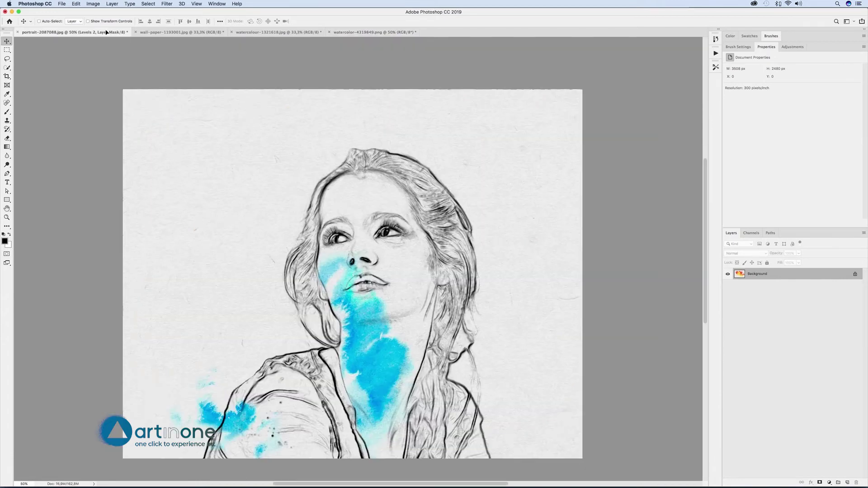
{"action": "key", "text": "super+v"}
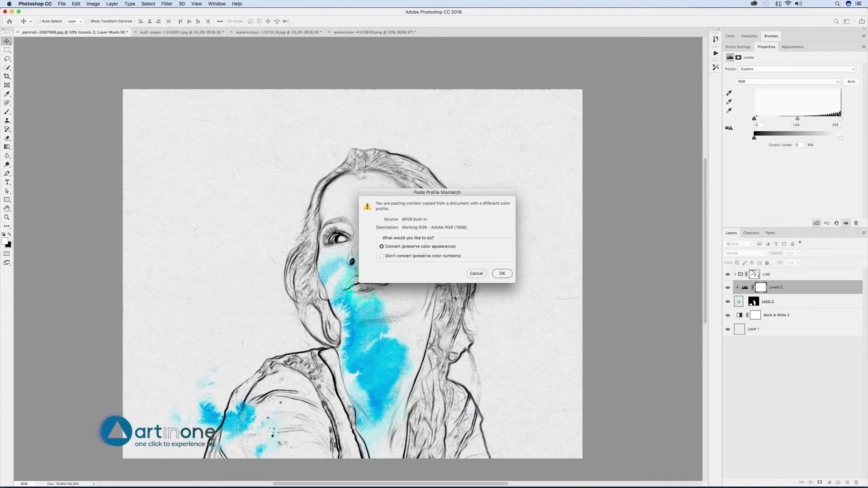
{"action": "left_click", "coordinate": [501, 273]}
{"action": "left_click_drag", "start_coordinate": [490, 154], "coordinate": [471, 222]}
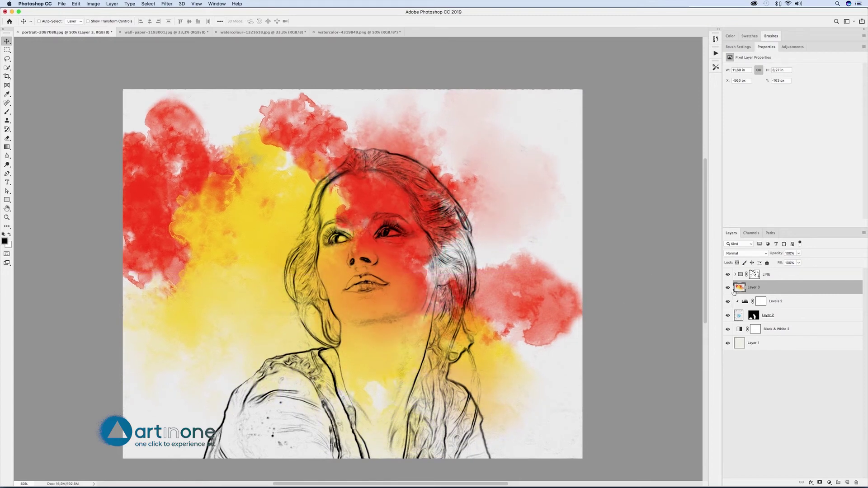
Set the pasted watercolour layer's blend mode to Multiply and shift the image left and slightly down over the portrait
{"action": "left_click", "coordinate": [746, 253]}
{"action": "left_click", "coordinate": [741, 276]}
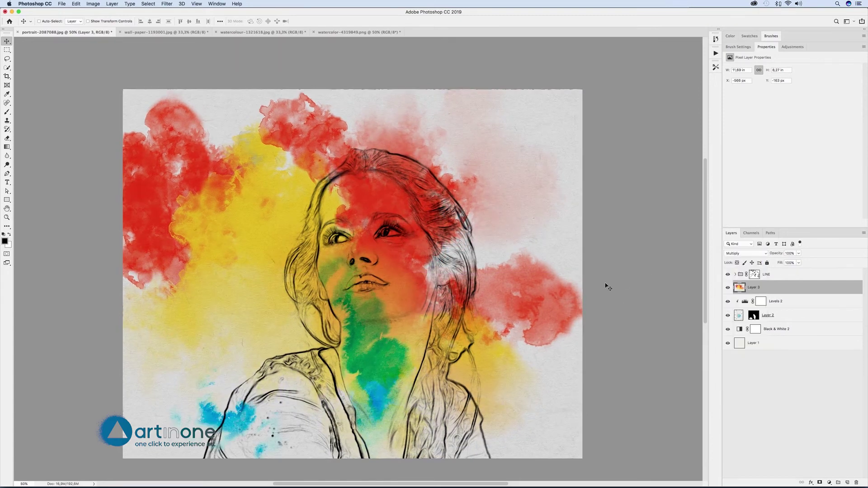
{"action": "left_click_drag", "start_coordinate": [542, 275], "coordinate": [489, 288]}
{"action": "key", "text": "super"}
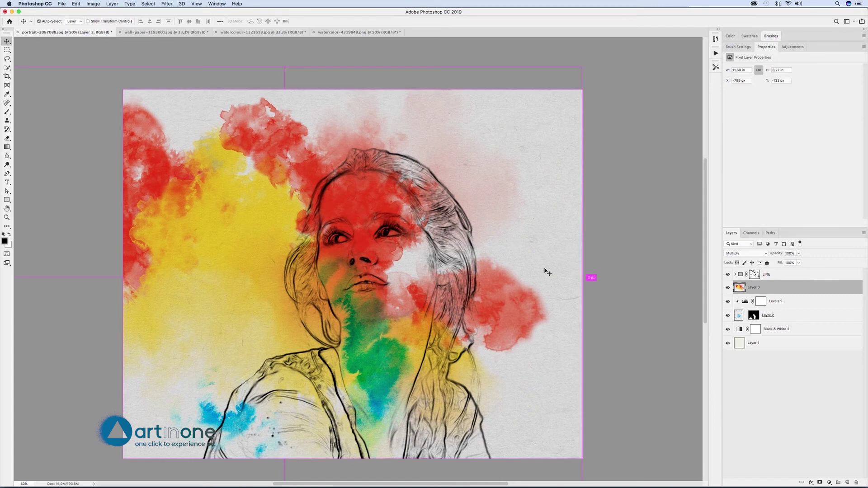
Add a Levels adjustment with its white point sampled from the pale background, clip it to the red and yellow watercolour, and compare its effect
{"action": "left_click", "coordinate": [829, 482]}
{"action": "left_click", "coordinate": [832, 387]}
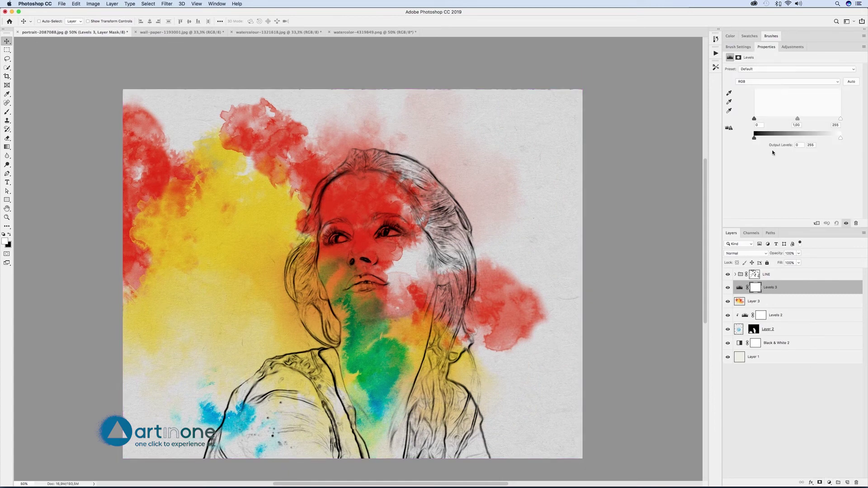
{"action": "left_click", "coordinate": [731, 111]}
{"action": "left_click", "coordinate": [554, 175]}
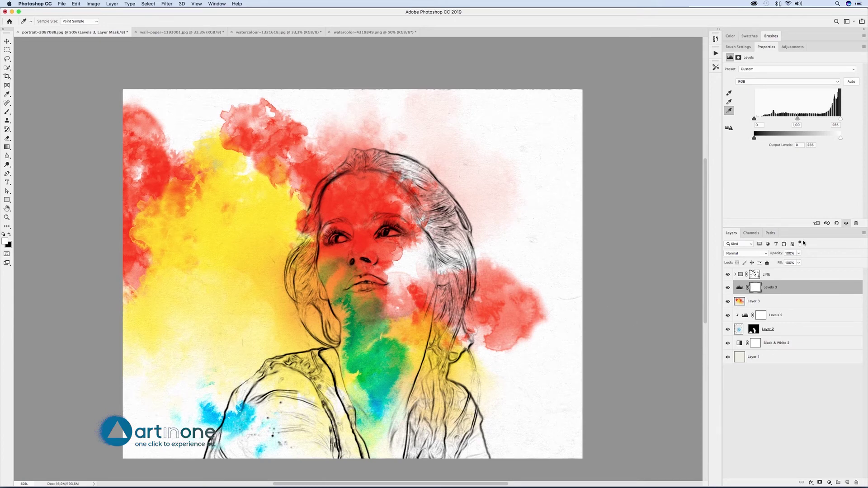
{"action": "left_click", "coordinate": [816, 223]}
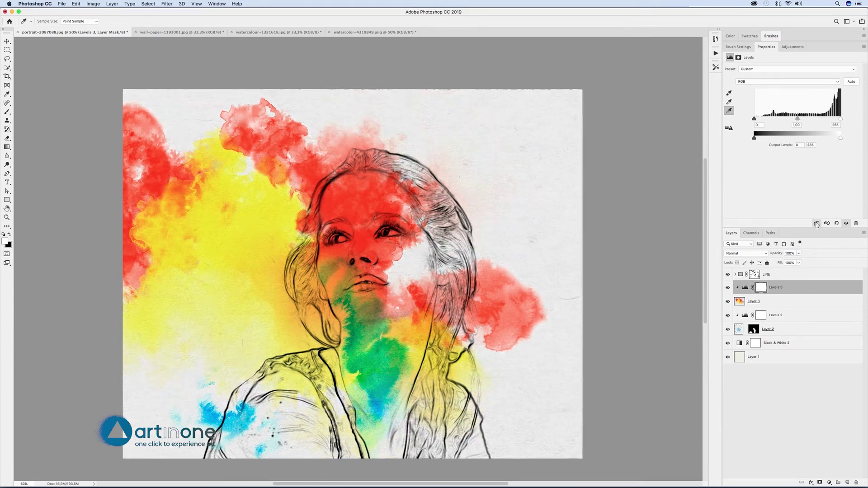
{"action": "left_click", "coordinate": [729, 289]}
{"action": "left_click", "coordinate": [728, 289]}
{"action": "left_click", "coordinate": [729, 289]}
{"action": "left_click", "coordinate": [728, 289]}
Add a Gradient Map adjustment above the Levels layer and append the Photographic Toning gradients to the presets
{"action": "left_click", "coordinate": [829, 483]}
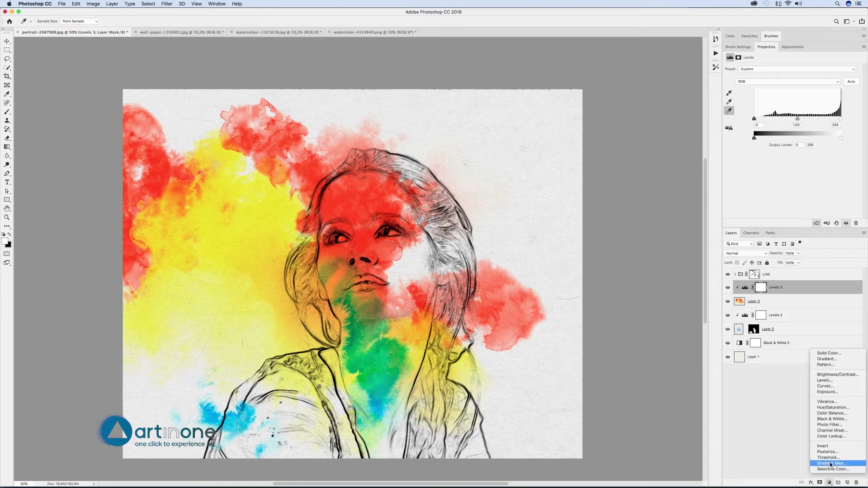
{"action": "left_click", "coordinate": [828, 465]}
{"action": "left_click", "coordinate": [857, 71]}
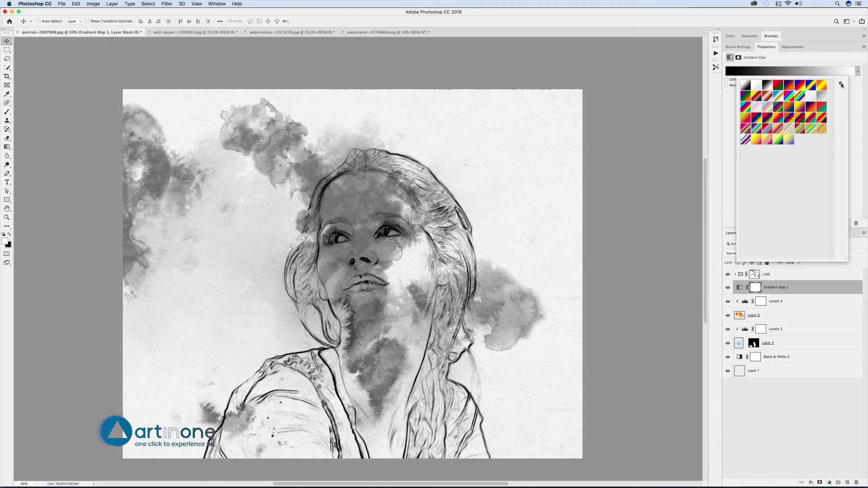
{"action": "left_click", "coordinate": [840, 84]}
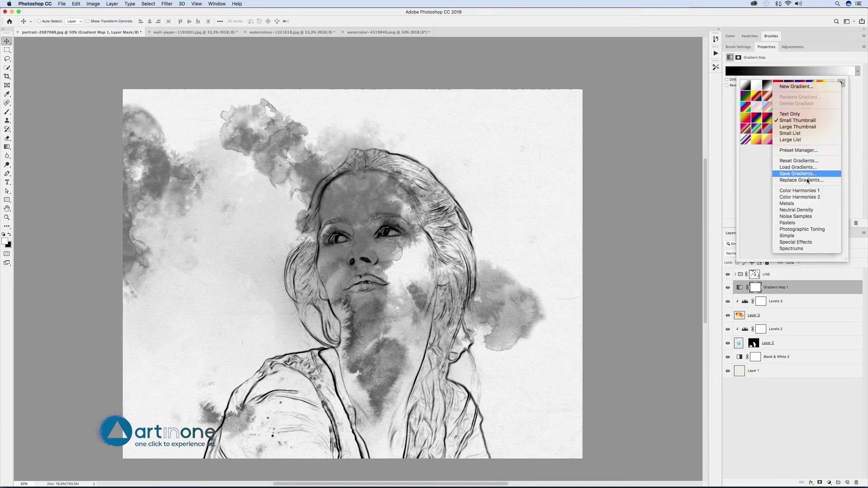
{"action": "left_click", "coordinate": [795, 230]}
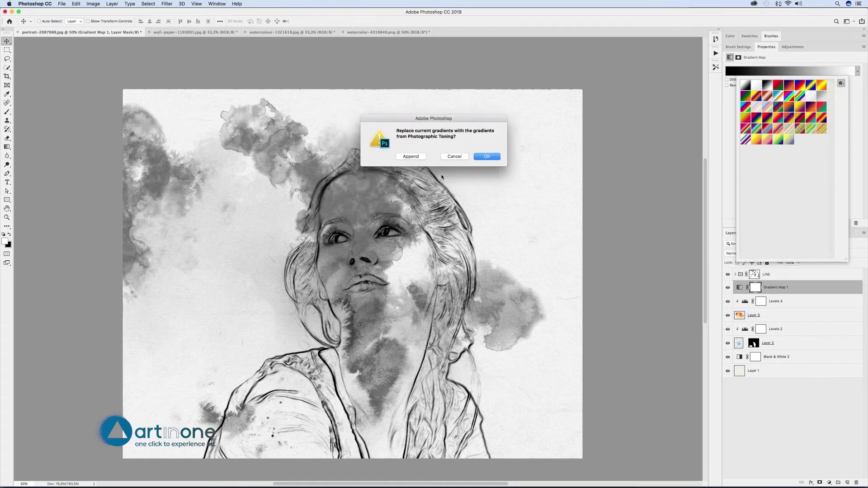
{"action": "left_click", "coordinate": [411, 157]}
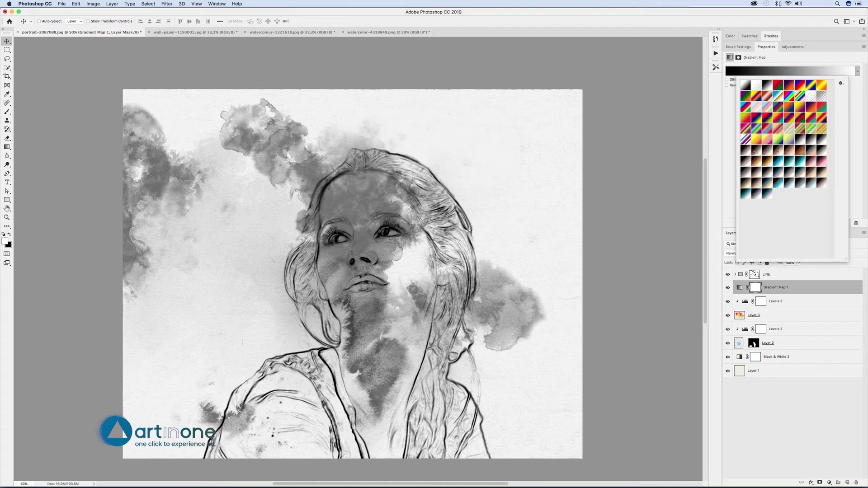
Try several multicolour presets on the gradient map, ending with the yellow-to-purple gradient
{"action": "left_click", "coordinate": [768, 119]}
{"action": "left_click", "coordinate": [788, 118]}
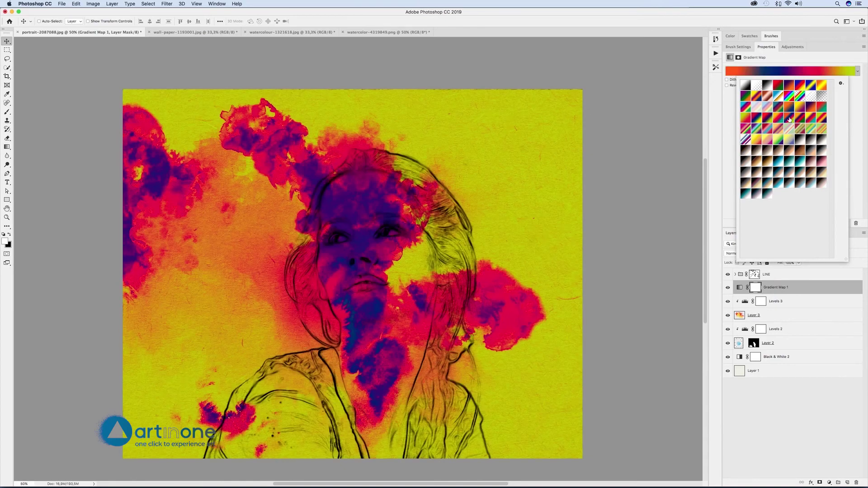
{"action": "left_click", "coordinate": [746, 119]}
{"action": "left_click", "coordinate": [752, 121]}
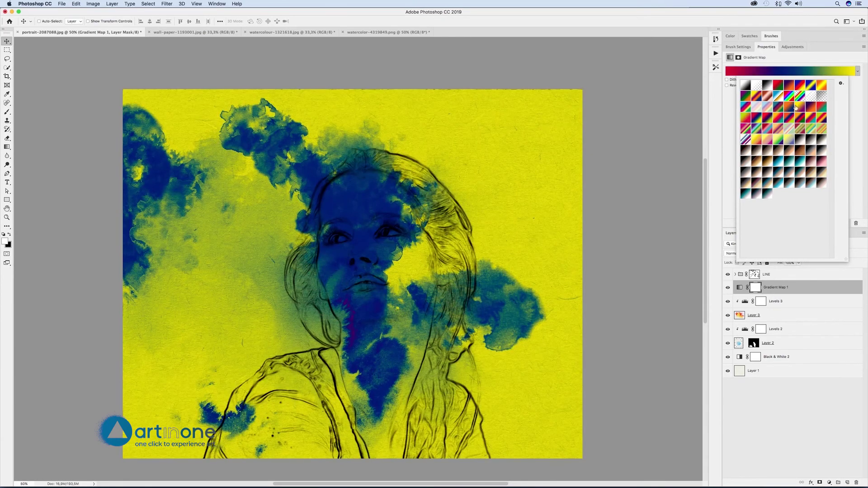
{"action": "left_click", "coordinate": [768, 107]}
{"action": "left_click", "coordinate": [841, 83]}
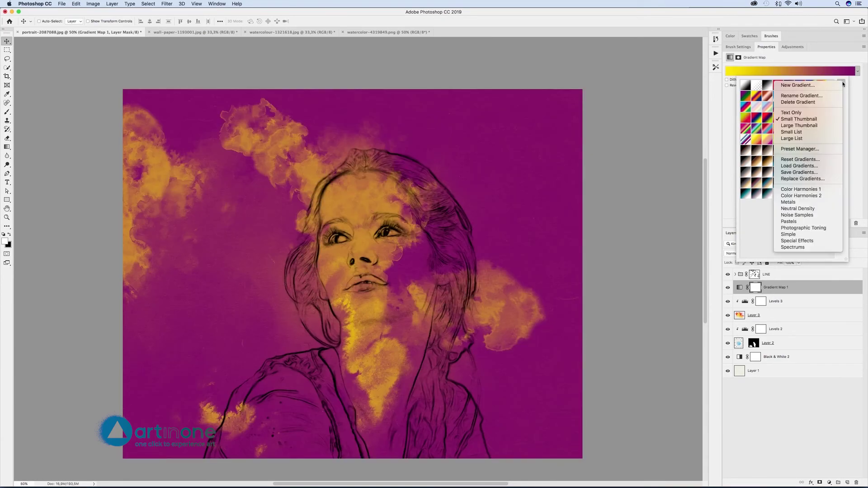
{"action": "left_click", "coordinate": [806, 197]}
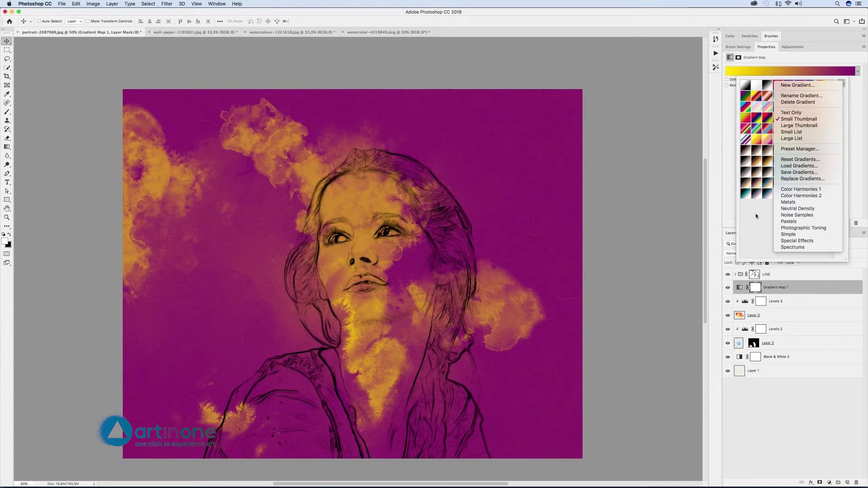
Set the gradient map layer's blend mode to Color
{"action": "left_click", "coordinate": [789, 58]}
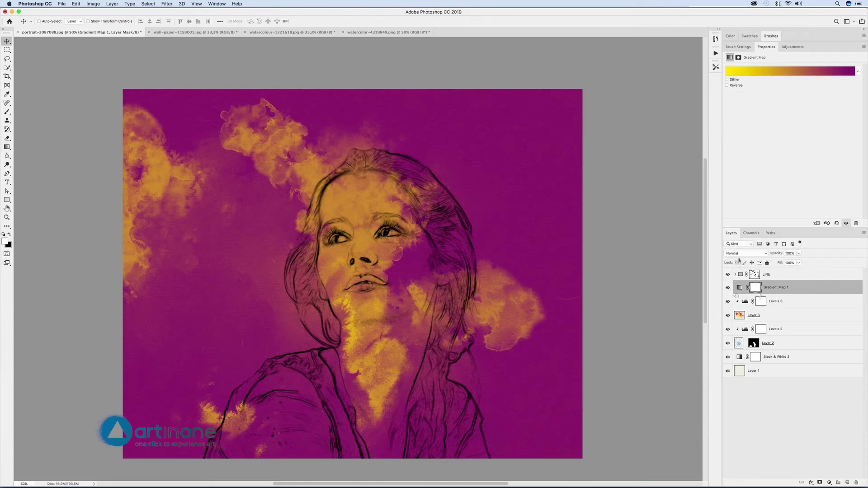
{"action": "left_click", "coordinate": [741, 253]}
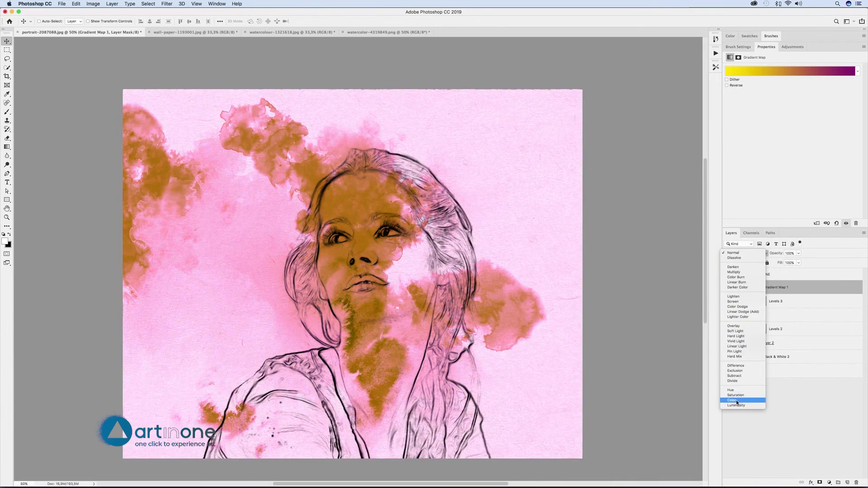
{"action": "left_click", "coordinate": [737, 401]}
Try further gradient map presets, including Yellow, Magenta, Teal and a copper gradient, ending with orange, purple, red and green
{"action": "left_click", "coordinate": [858, 71]}
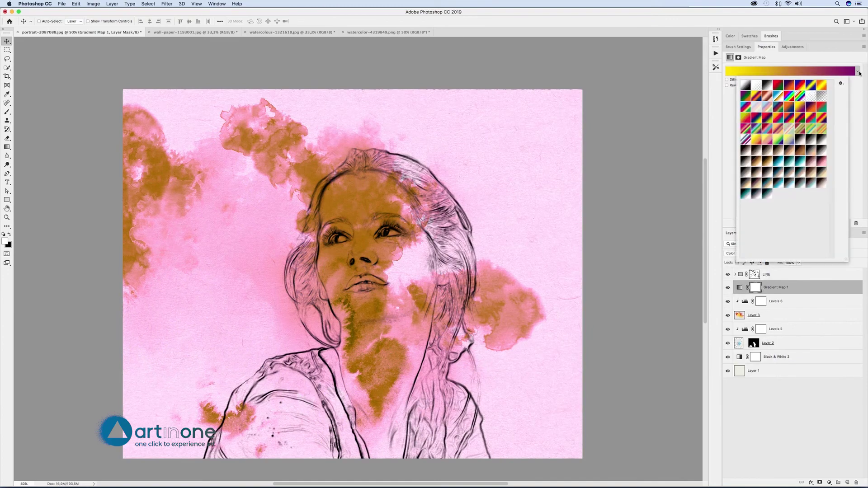
{"action": "left_click", "coordinate": [757, 118]}
{"action": "left_click", "coordinate": [768, 118]}
{"action": "left_click", "coordinate": [779, 119]}
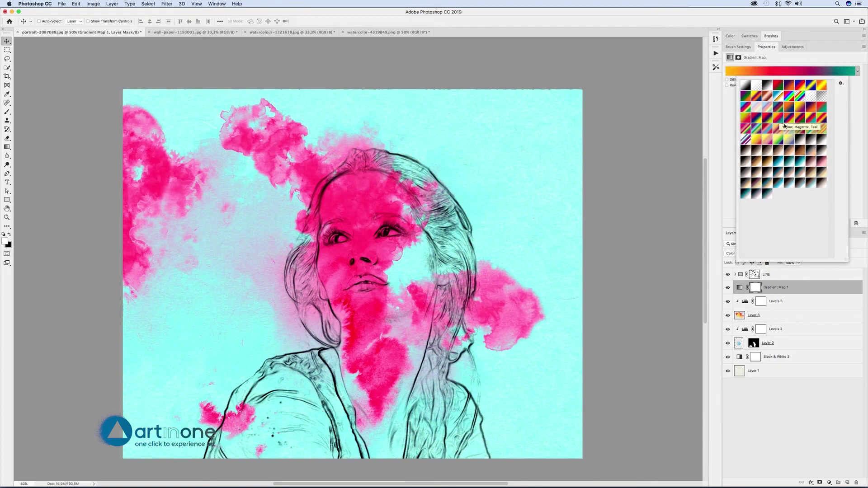
{"action": "left_click", "coordinate": [778, 130]}
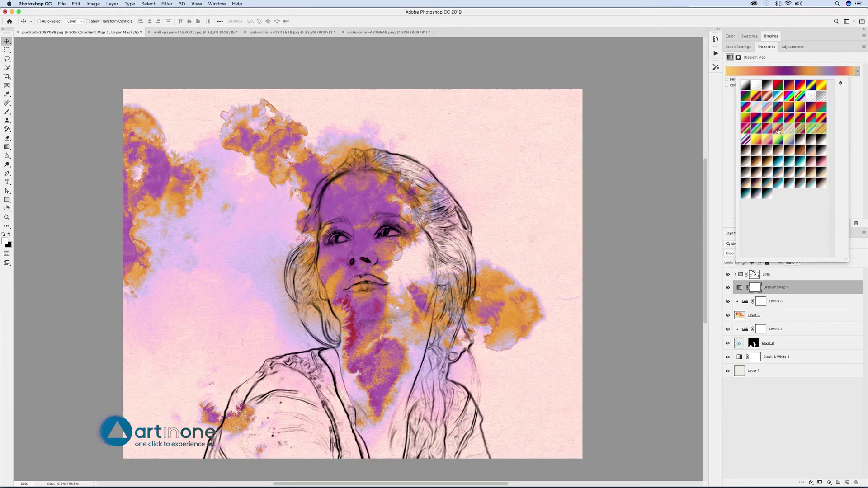
{"action": "left_click", "coordinate": [811, 107]}
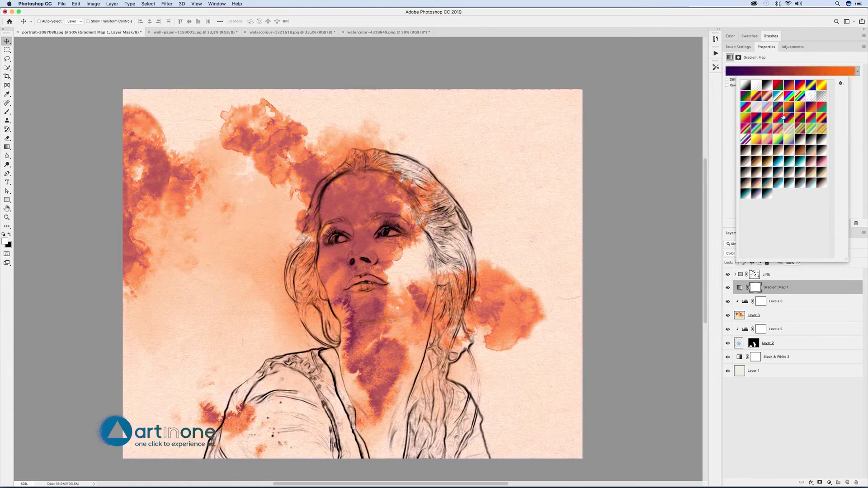
{"action": "left_click", "coordinate": [745, 112]}
{"action": "left_click", "coordinate": [765, 98]}
{"action": "left_click", "coordinate": [767, 97]}
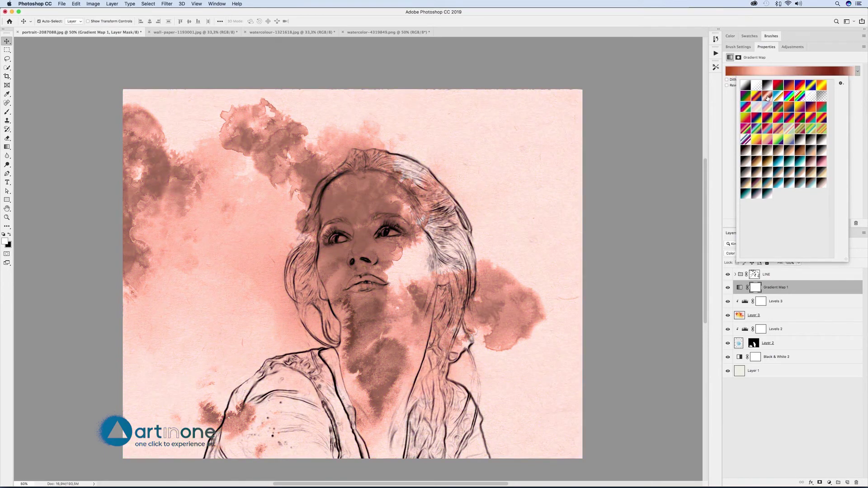
{"action": "left_click", "coordinate": [506, 163]}
{"action": "scroll", "coordinate": [505, 163], "scroll_direction": "up", "scroll_amount": 2}
{"action": "left_click", "coordinate": [857, 71]}
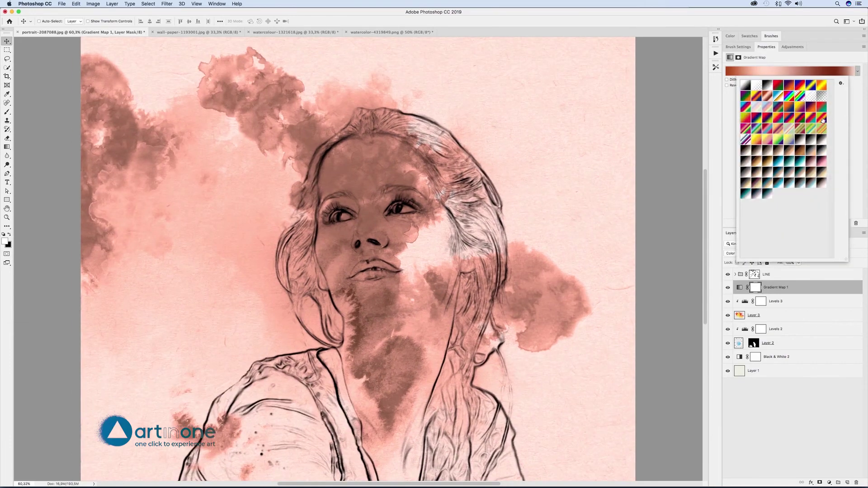
{"action": "left_click", "coordinate": [800, 120]}
{"action": "left_click", "coordinate": [801, 121]}
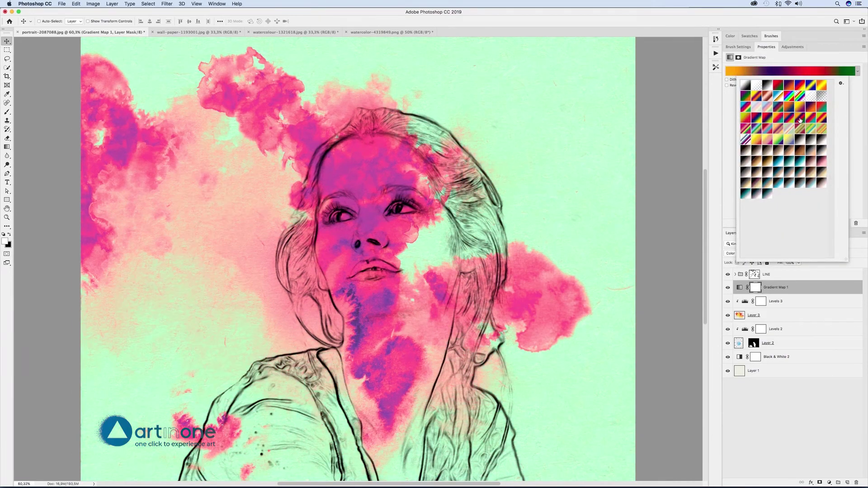
Enable Dither and Reverse on the gradient map and clip it to the watercolour layer below
{"action": "left_click", "coordinate": [726, 111]}
{"action": "left_click", "coordinate": [732, 87]}
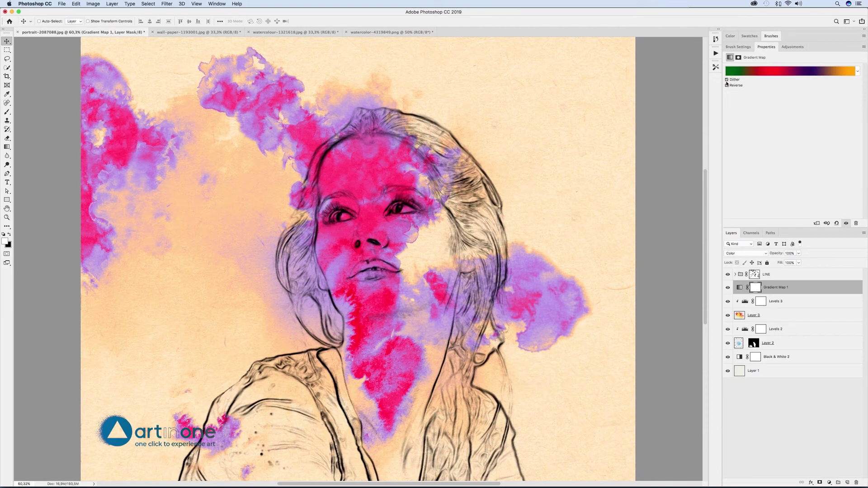
{"action": "left_click", "coordinate": [816, 223]}
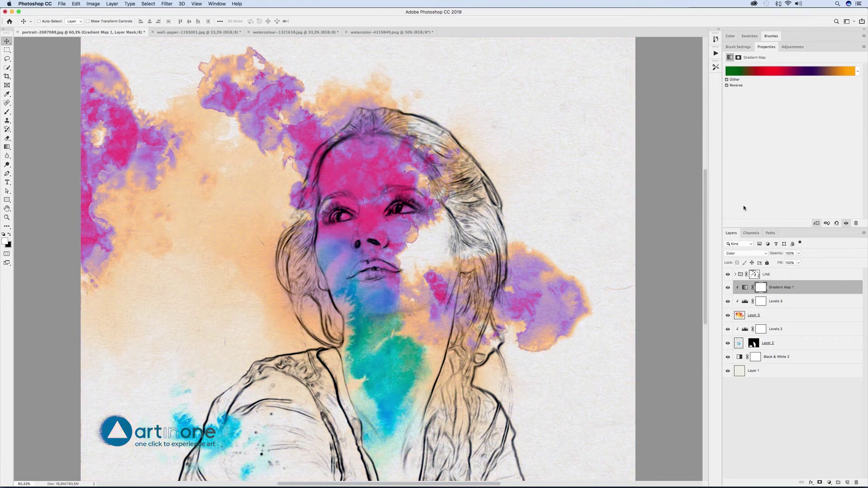
Compare gradient presets on the clipped gradient map and apply the red, purple and yellow-green one
{"action": "left_click", "coordinate": [855, 72]}
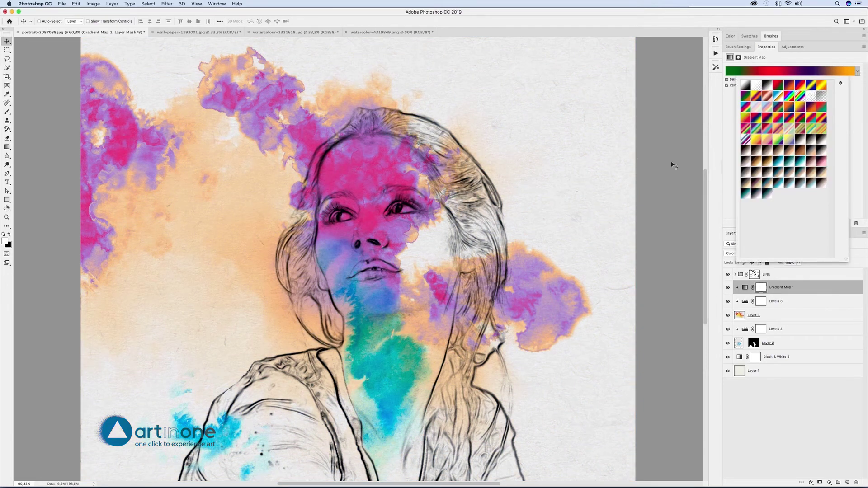
{"action": "left_click", "coordinate": [767, 130]}
{"action": "left_click", "coordinate": [757, 120]}
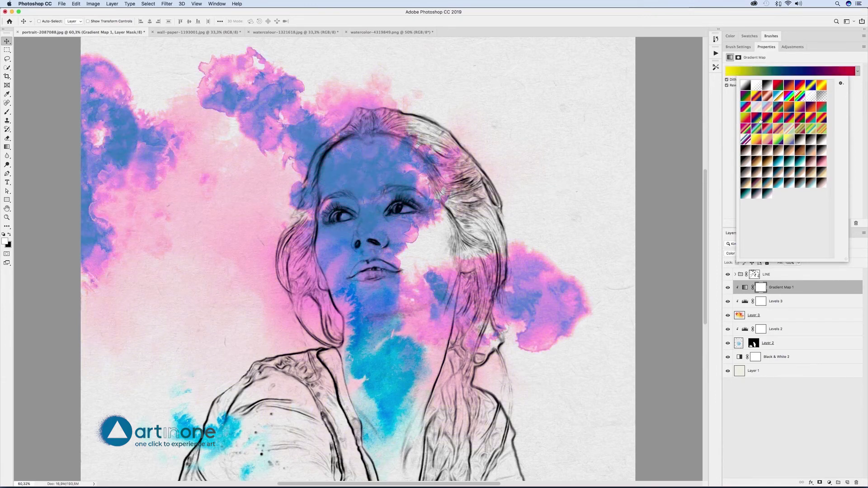
{"action": "left_click", "coordinate": [767, 119]}
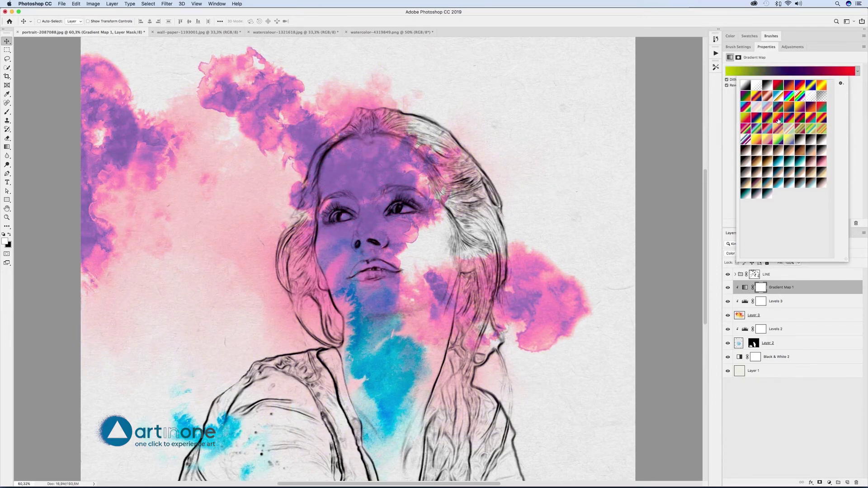
{"action": "left_click", "coordinate": [777, 119]}
{"action": "left_click", "coordinate": [768, 120]}
{"action": "left_click", "coordinate": [743, 289]}
Move the recoloured watercolour image in Layer 3 to the right, then enlarge it and rotate it slightly clockwise
{"action": "left_click", "coordinate": [744, 316]}
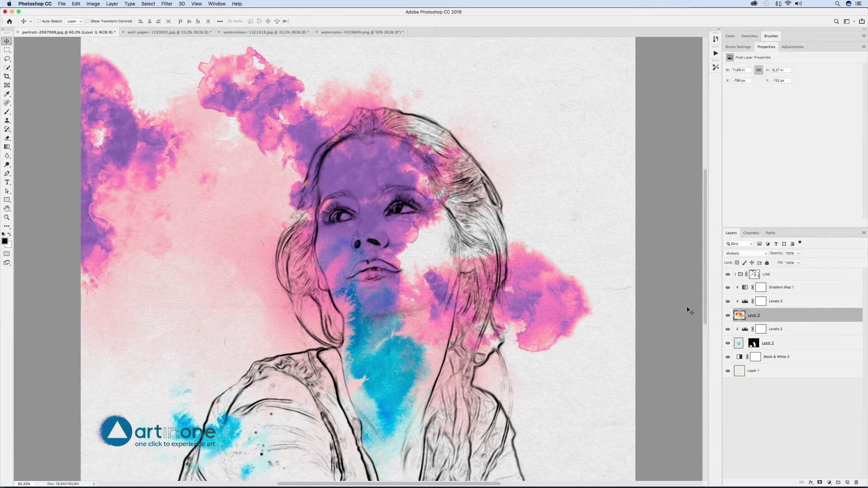
{"action": "left_click_drag", "start_coordinate": [432, 226], "coordinate": [555, 229]}
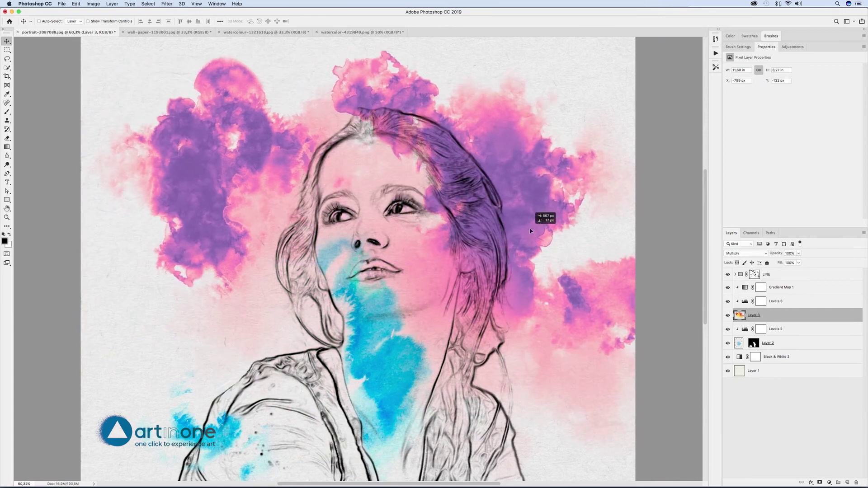
{"action": "key", "text": "ctrl+t"}
{"action": "key", "text": "ctrl+minus"}
{"action": "left_click_drag", "start_coordinate": [642, 271], "coordinate": [549, 241]}
{"action": "key", "text": "Return"}
{"action": "key", "text": "ctrl+plus"}
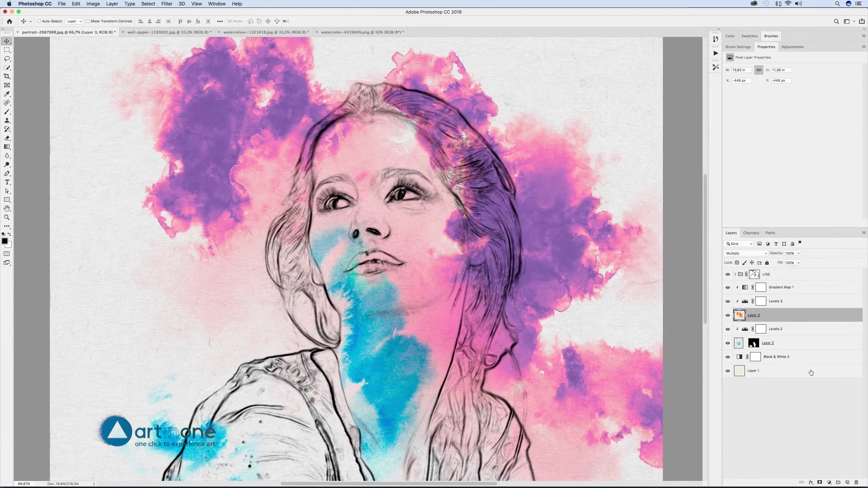
Add a layer mask to Layer 3 and paint it black over the face, neck and hair to hide the watercolour there
{"action": "left_click", "coordinate": [820, 482]}
{"action": "left_click", "coordinate": [7, 113]}
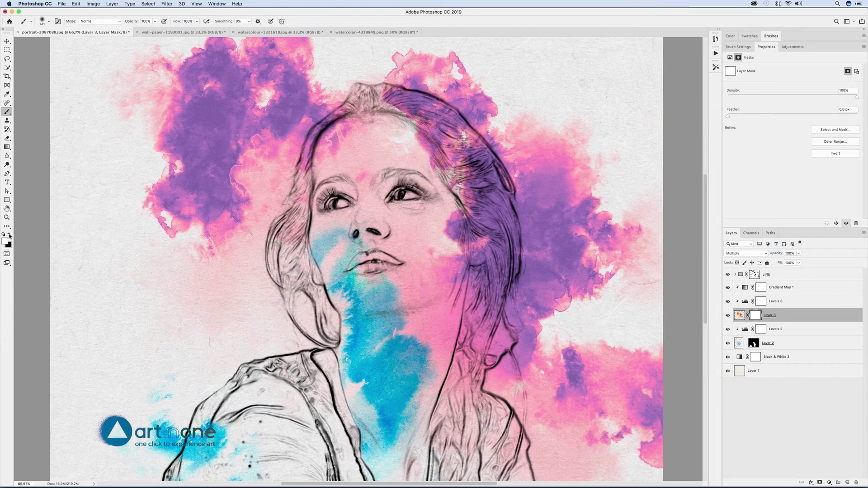
{"action": "key", "text": "x"}
{"action": "mouse_move", "coordinate": [334, 226]}
{"action": "left_mouse_down"}
{"action": "mouse_move", "coordinate": [354, 122]}
{"action": "mouse_move", "coordinate": [301, 212]}
{"action": "mouse_move", "coordinate": [326, 312]}
{"action": "mouse_move", "coordinate": [385, 122]}
{"action": "mouse_move", "coordinate": [416, 107]}
{"action": "mouse_move", "coordinate": [470, 185]}
{"action": "mouse_move", "coordinate": [420, 280]}
{"action": "mouse_move", "coordinate": [417, 330]}
{"action": "mouse_move", "coordinate": [414, 271]}
{"action": "mouse_move", "coordinate": [398, 429]}
{"action": "mouse_move", "coordinate": [475, 357]}
{"action": "mouse_move", "coordinate": [422, 428]}
{"action": "left_mouse_up"}
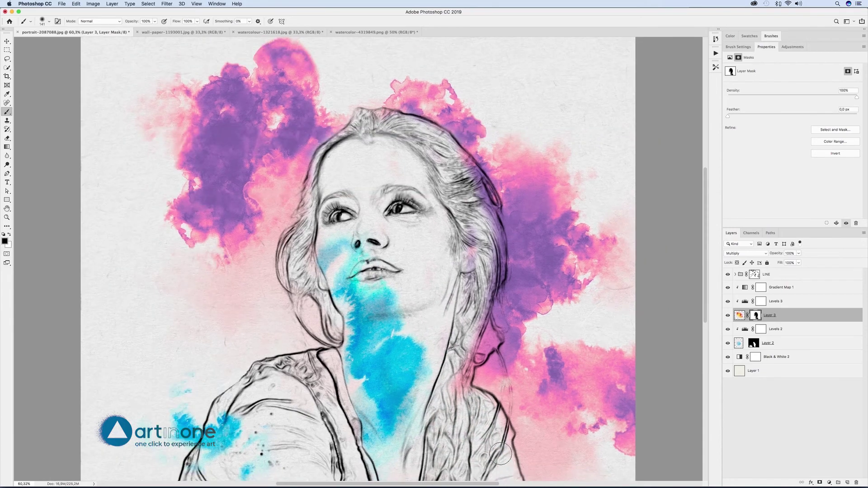
Reduce the brush size and mask the watercolour out of the shoulder and along the outer edge of the hair
{"action": "left_click_drag", "start_coordinate": [501, 454], "coordinate": [486, 452]}
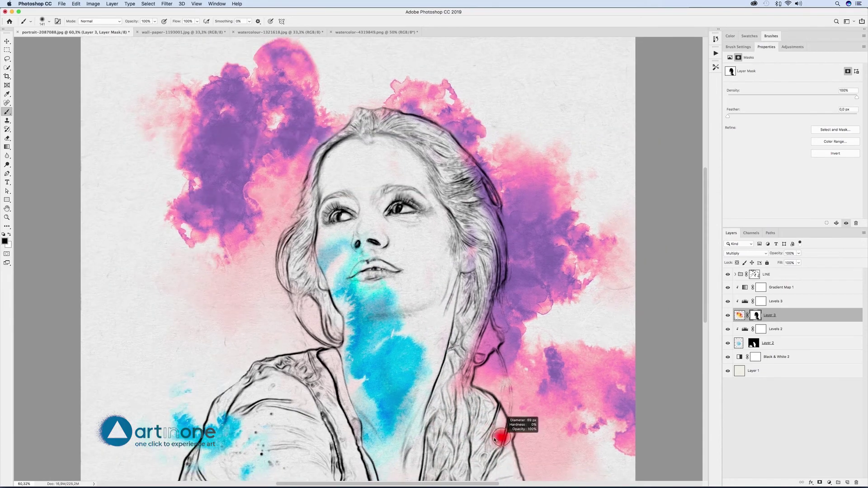
{"action": "mouse_move", "coordinate": [496, 342]}
{"action": "left_mouse_down"}
{"action": "mouse_move", "coordinate": [487, 319]}
{"action": "mouse_move", "coordinate": [498, 235]}
{"action": "mouse_move", "coordinate": [469, 164]}
{"action": "mouse_move", "coordinate": [434, 129]}
{"action": "mouse_move", "coordinate": [378, 116]}
{"action": "left_mouse_up"}
{"action": "key", "text": "bracketleft"}
{"action": "key", "text": "bracketleft"}
{"action": "key", "text": "bracketleft"}
{"action": "key", "text": "bracketleft"}
{"action": "key", "text": "bracketleft"}
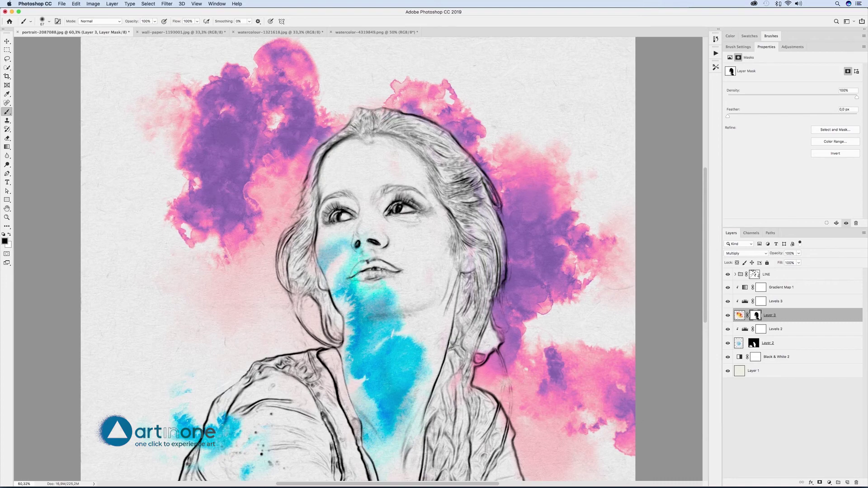
Refine the Layer 3 mask with a small brush where purple spills inside the hair outline beside the forehead
{"action": "key", "text": "super+plus"}
{"action": "key", "text": "super+plus"}
{"action": "key", "text": "super+plus"}
{"action": "mouse_move", "coordinate": [491, 204]}
{"action": "left_mouse_down"}
{"action": "mouse_move", "coordinate": [504, 306]}
{"action": "mouse_move", "coordinate": [403, 140]}
{"action": "left_mouse_up"}
{"action": "key", "text": "bracketright"}
{"action": "key", "text": "bracketright"}
{"action": "key", "text": "bracketright"}
{"action": "key", "text": "bracketright"}
{"action": "key", "text": "bracketright"}
{"action": "key", "text": "bracketright"}
{"action": "key", "text": "bracketleft"}
{"action": "key", "text": "bracketleft"}
{"action": "key", "text": "bracketleft"}
{"action": "key", "text": "bracketleft"}
{"action": "key", "text": "bracketleft"}
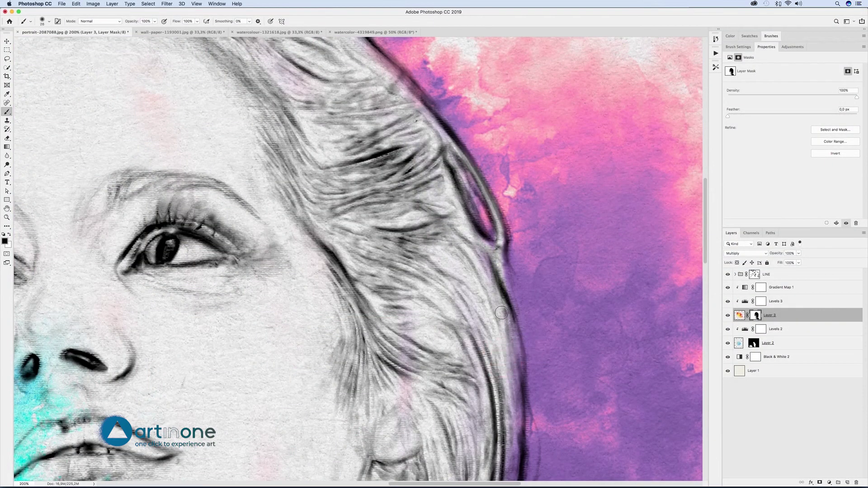
Mask the remaining purple and pink inside the hair outline, from beside the eye down to the braid's small loop
{"action": "left_click_drag", "start_coordinate": [502, 312], "coordinate": [512, 475]}
{"action": "scroll", "coordinate": [454, 267], "scroll_direction": "down", "scroll_amount": 10}
{"action": "scroll", "coordinate": [454, 266], "scroll_direction": "down", "scroll_amount": 10}
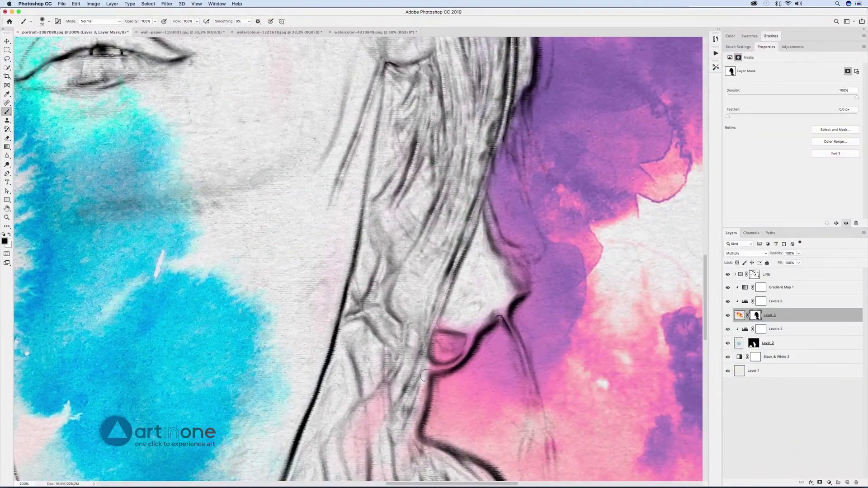
{"action": "mouse_move", "coordinate": [471, 339]}
{"action": "left_mouse_down"}
{"action": "mouse_move", "coordinate": [447, 367]}
{"action": "mouse_move", "coordinate": [468, 332]}
{"action": "mouse_move", "coordinate": [429, 323]}
{"action": "left_mouse_up"}
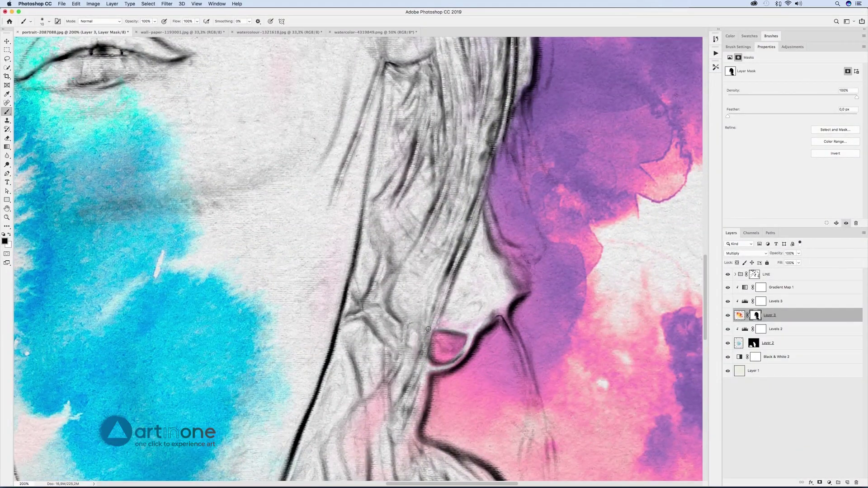
{"action": "key", "text": "bracketright"}
{"action": "key", "text": "bracketright"}
{"action": "key", "text": "bracketright"}
{"action": "mouse_move", "coordinate": [510, 90]}
{"action": "left_mouse_down"}
{"action": "mouse_move", "coordinate": [524, 271]}
{"action": "mouse_move", "coordinate": [506, 244]}
{"action": "left_mouse_up"}
{"action": "scroll", "coordinate": [397, 381], "scroll_direction": "down", "scroll_amount": 6}
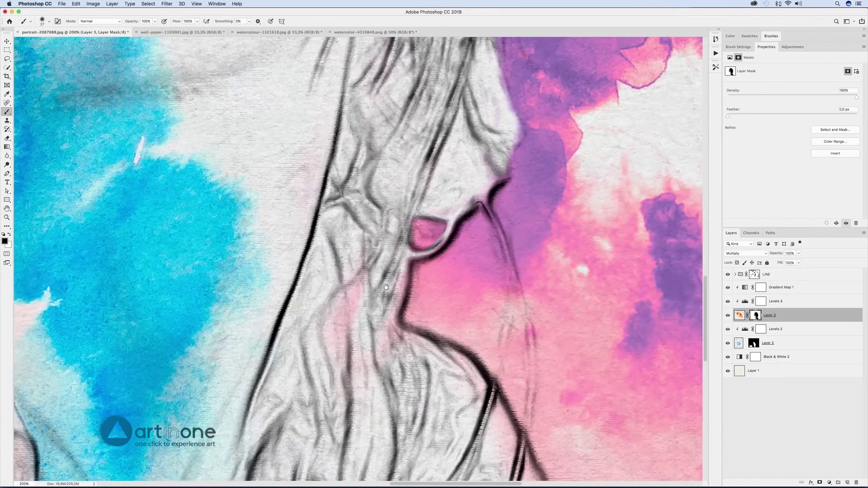
Mask the leftover pink inside the lower braid and enlarge the brush to clear the area beside the shoulder
{"action": "mouse_move", "coordinate": [381, 333]}
{"action": "left_mouse_down"}
{"action": "mouse_move", "coordinate": [343, 280]}
{"action": "mouse_move", "coordinate": [330, 330]}
{"action": "left_mouse_up"}
{"action": "key", "text": "bracketright"}
{"action": "key", "text": "bracketright"}
{"action": "key", "text": "bracketright"}
{"action": "key", "text": "bracketright"}
{"action": "key", "text": "bracketright"}
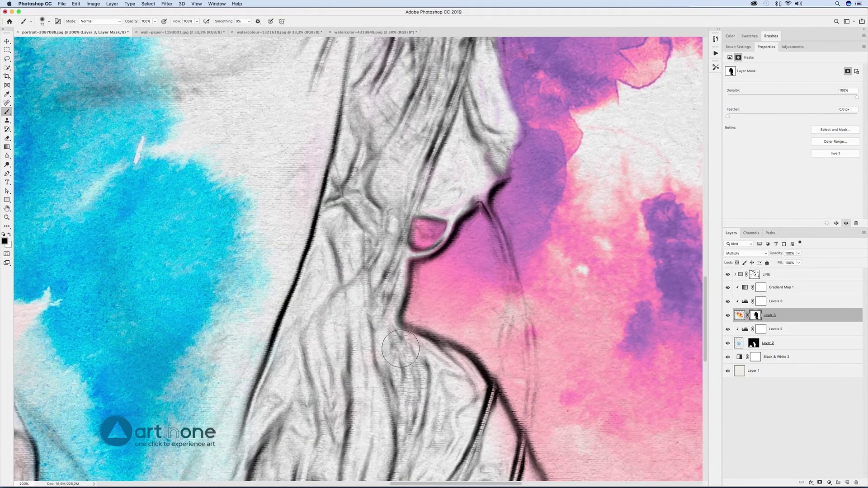
{"action": "scroll", "coordinate": [491, 437], "scroll_direction": "down", "scroll_amount": 6}
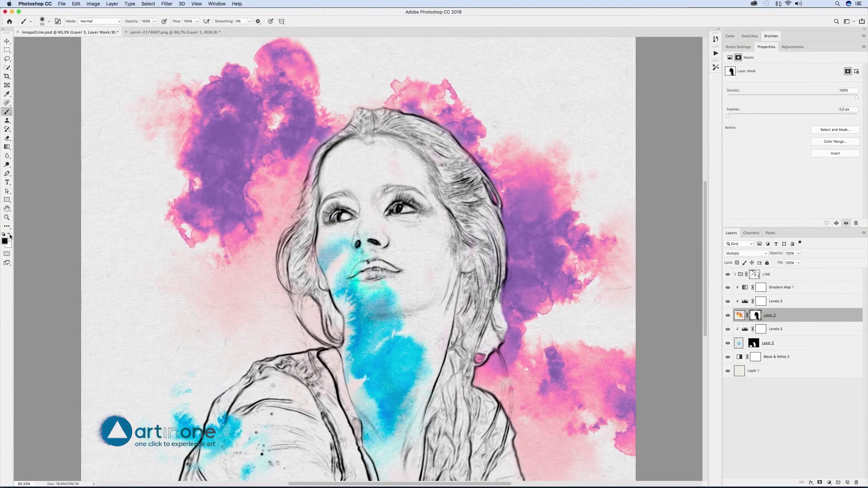
Paint white on the Layer 3 mask to bring pink back to the lips, cleaning their edges with black
{"action": "key", "text": "x"}
{"action": "mouse_move", "coordinate": [357, 270]}
{"action": "left_mouse_down"}
{"action": "mouse_move", "coordinate": [392, 269]}
{"action": "mouse_move", "coordinate": [360, 277]}
{"action": "left_mouse_up"}
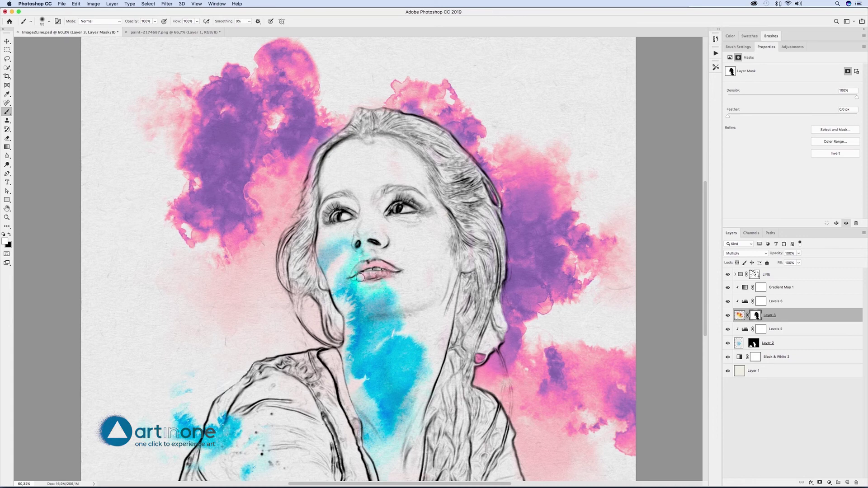
{"action": "key", "text": "x"}
{"action": "left_click", "coordinate": [9, 234]}
{"action": "left_click_drag", "start_coordinate": [362, 268], "coordinate": [387, 276]}
Group the layers from Gradient Map 1 down to Layer 2 and name the group TEXTURES
{"action": "left_click", "coordinate": [775, 289]}
{"action": "left_click", "coordinate": [780, 358], "text": "shift"}
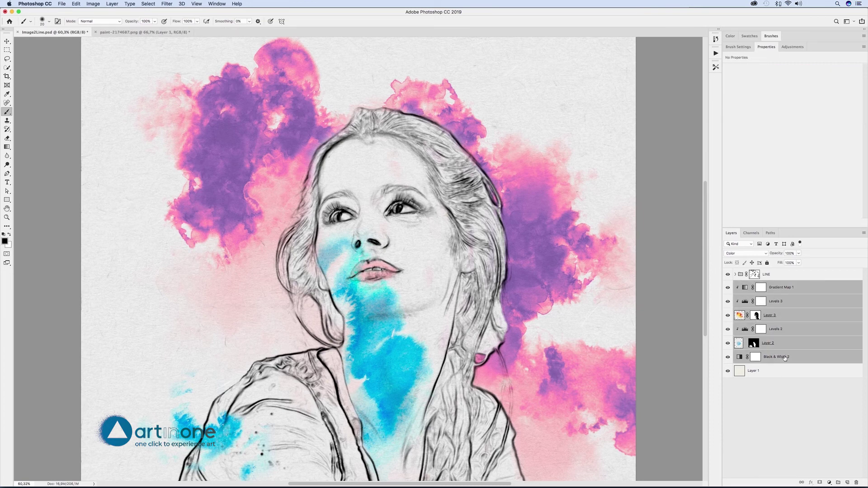
{"action": "left_click", "coordinate": [784, 358], "text": "super"}
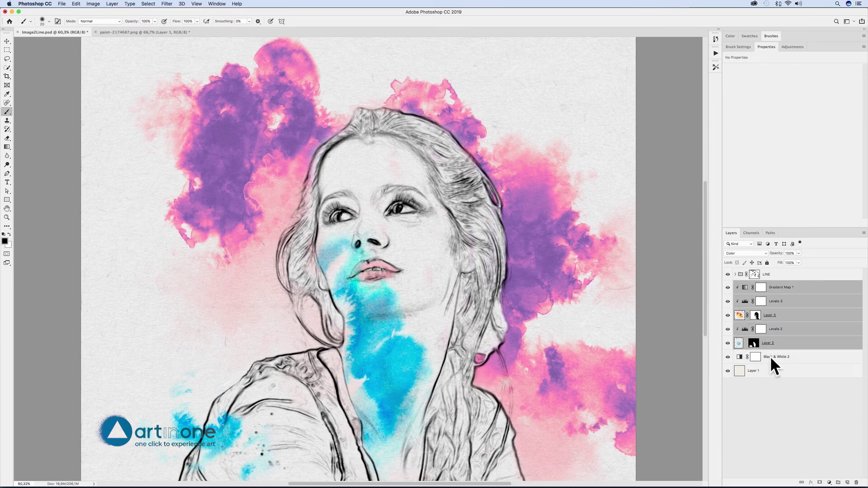
{"action": "left_click", "coordinate": [839, 483]}
{"action": "double_click", "coordinate": [751, 284]}
{"action": "type", "text": "TEXTUR"}
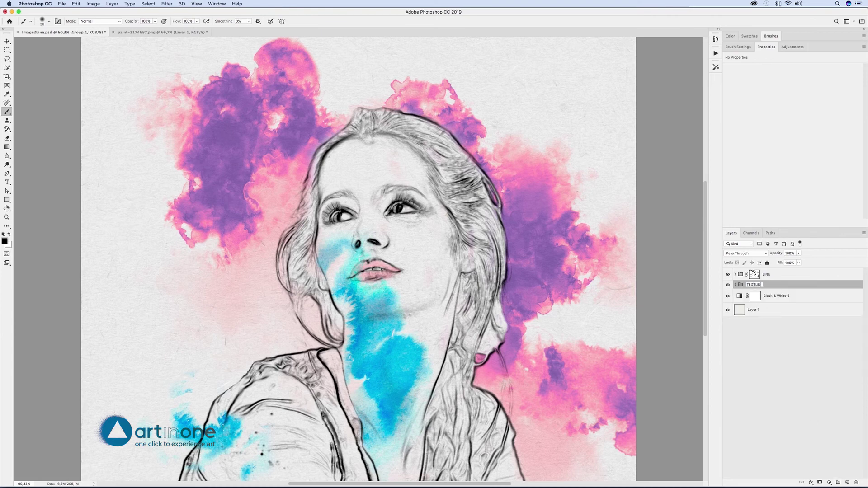
{"action": "type", "text": "ES"}
{"action": "key", "text": "Return"}
Group Black & White 2 and Layer 1 and name the group BACKGROUND
{"action": "left_click", "coordinate": [782, 298]}
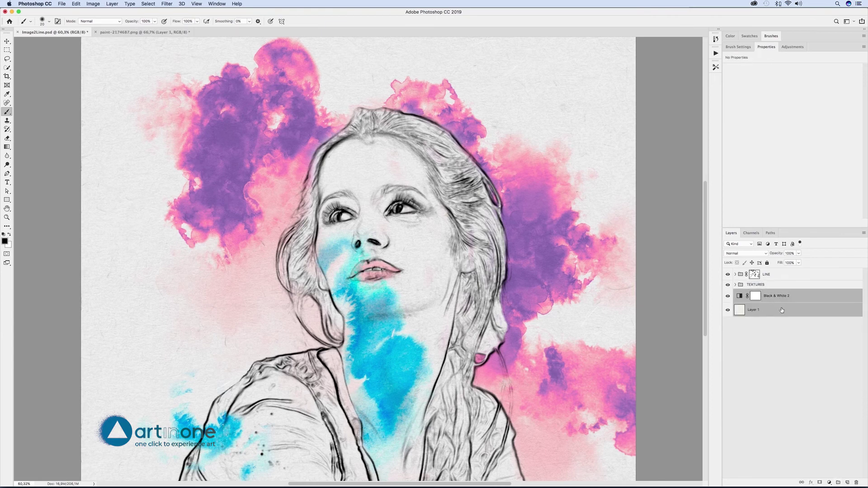
{"action": "left_click", "coordinate": [784, 311], "text": "shift"}
{"action": "left_click", "coordinate": [838, 482]}
{"action": "double_click", "coordinate": [752, 293]}
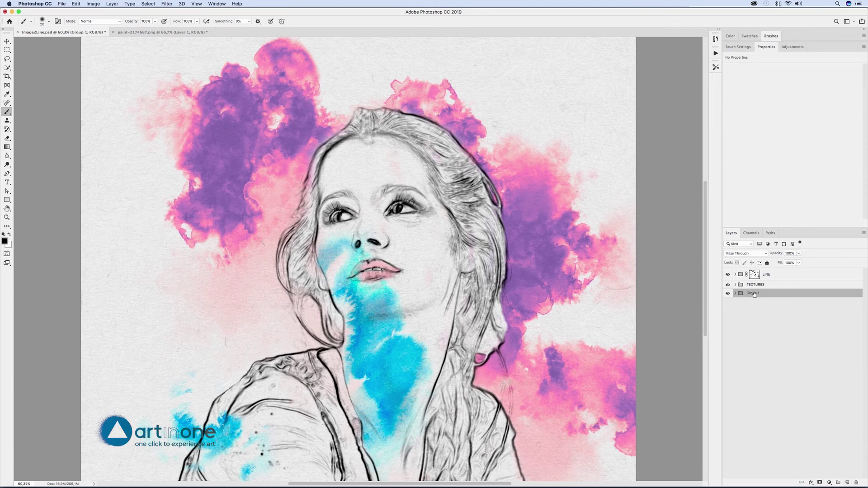
{"action": "type", "text": "BACKGROUND"}
{"action": "key", "text": "Return"}
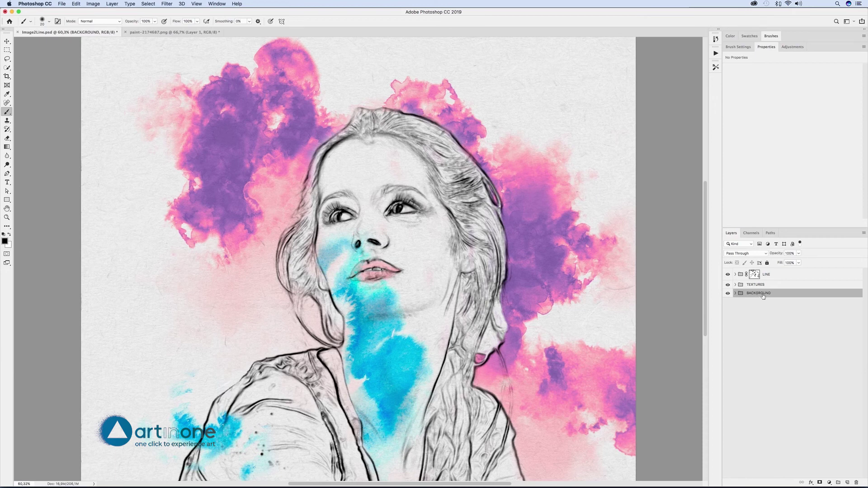
Copy the black splatter from paint-2174687.png into Image2Line.psd, above Gradient Map 1 in the TEXTURES group
{"action": "left_click", "coordinate": [735, 285]}
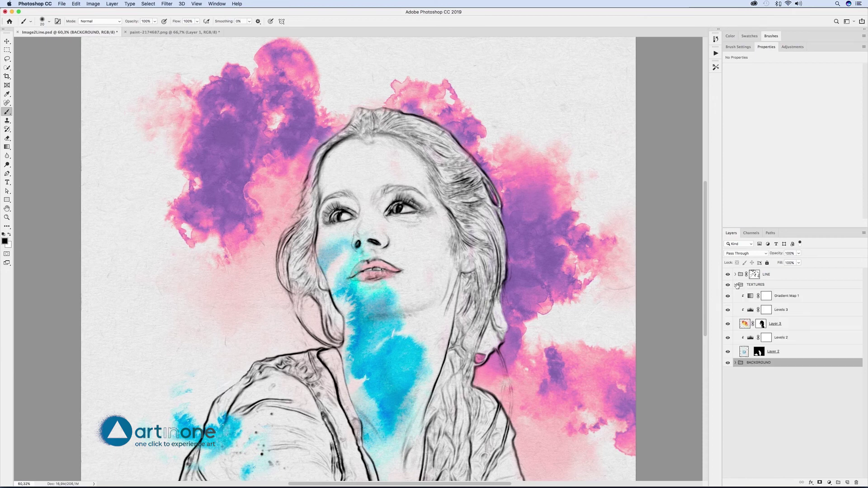
{"action": "left_click", "coordinate": [788, 297]}
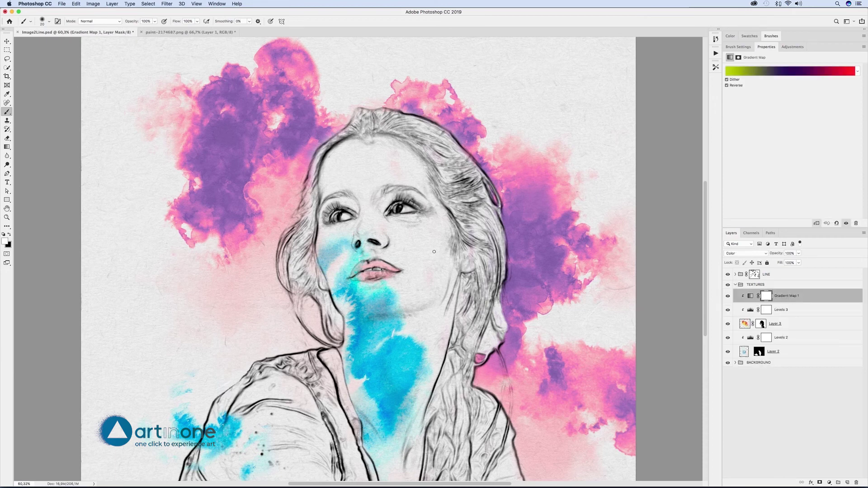
{"action": "left_click", "coordinate": [7, 41]}
{"action": "left_click", "coordinate": [190, 32]}
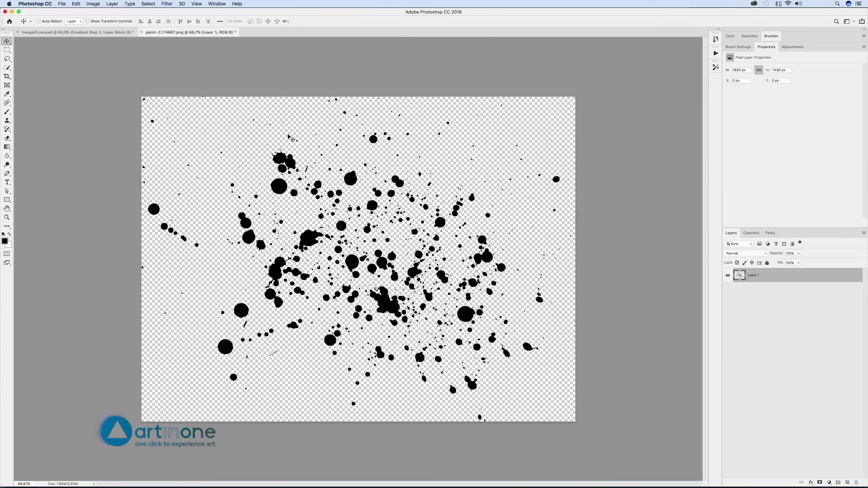
{"action": "mouse_move", "coordinate": [276, 184]}
{"action": "left_mouse_down"}
{"action": "mouse_move", "coordinate": [131, 31]}
{"action": "mouse_move", "coordinate": [111, 35]}
{"action": "left_mouse_up"}
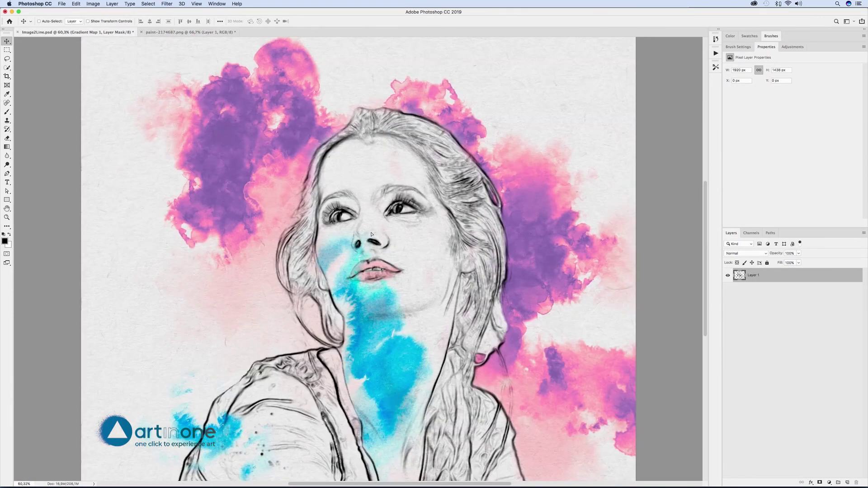
{"action": "mouse_move", "coordinate": [371, 234]}
{"action": "left_mouse_down"}
{"action": "mouse_move", "coordinate": [406, 224]}
{"action": "mouse_move", "coordinate": [397, 248]}
{"action": "mouse_move", "coordinate": [375, 244]}
{"action": "left_mouse_up"}
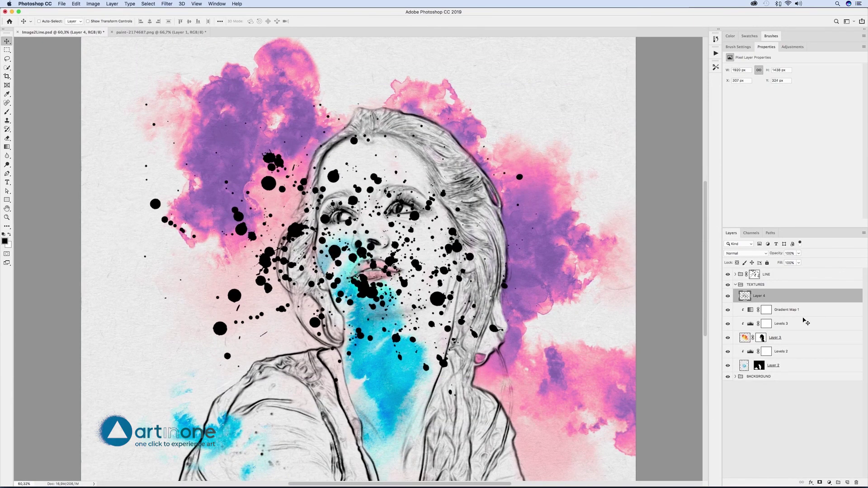
Duplicate Layer 3 above the splatter layer, clip the copy to it and set its blend mode to Screen
{"action": "left_click_drag", "start_coordinate": [782, 337], "coordinate": [777, 298]}
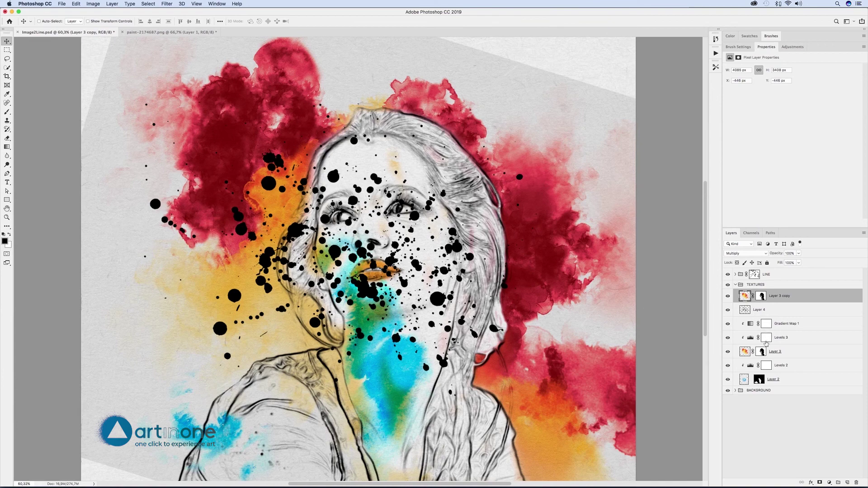
{"action": "left_click", "coordinate": [754, 302], "text": "alt"}
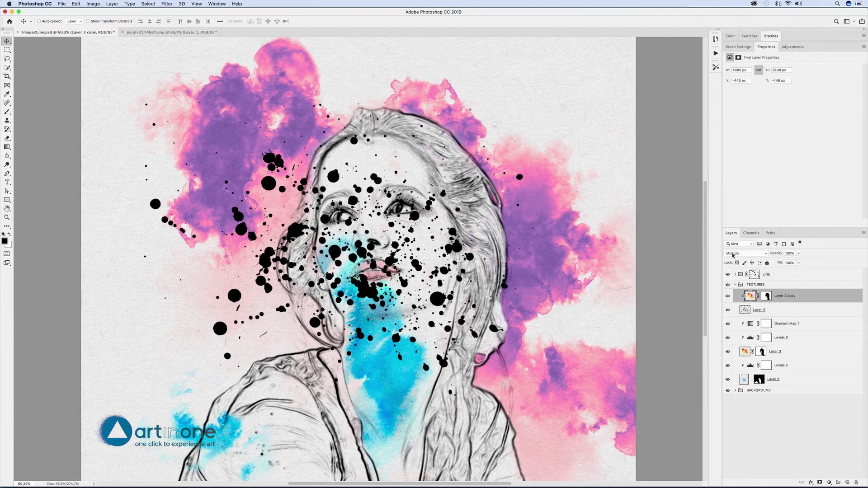
{"action": "left_click", "coordinate": [743, 254]}
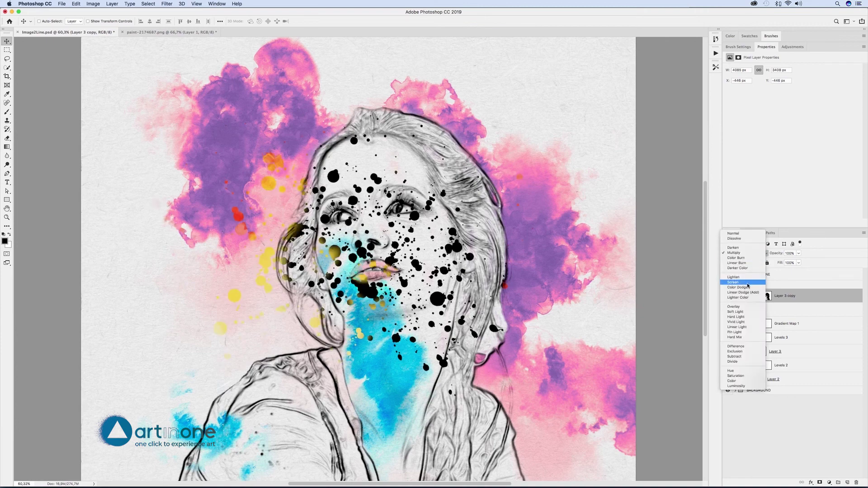
{"action": "key", "text": "Escape"}
{"action": "key", "text": "super+v"}
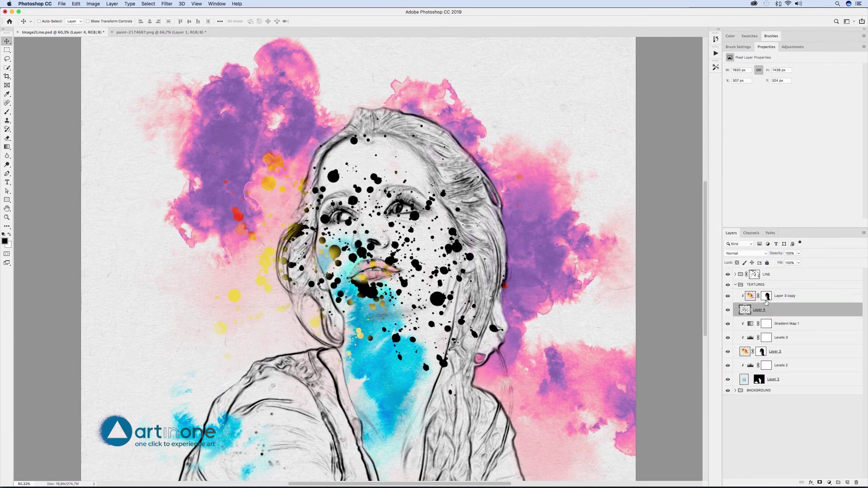
Transfer the layer mask from Layer 3 copy to the splatter layer and toggle the mask off and on to compare
{"action": "left_click_drag", "start_coordinate": [764, 297], "coordinate": [761, 310]}
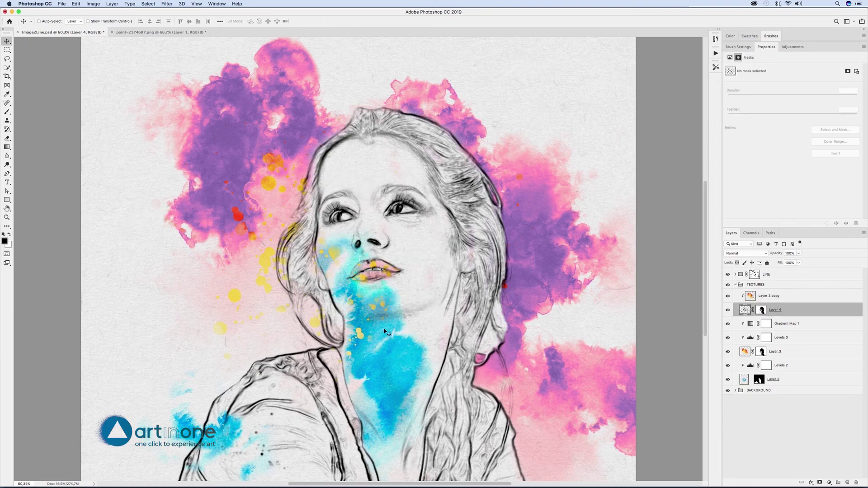
{"action": "right_click", "coordinate": [763, 311]}
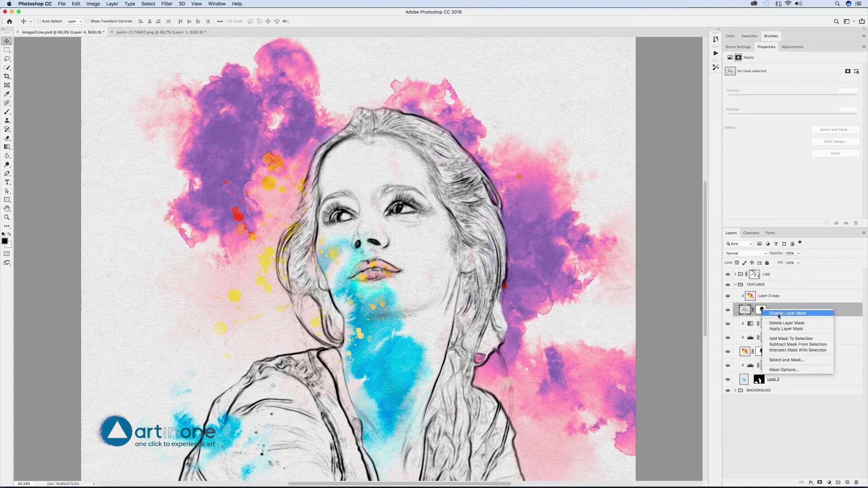
{"action": "left_click", "coordinate": [778, 314]}
{"action": "left_click", "coordinate": [761, 313], "text": "shift"}
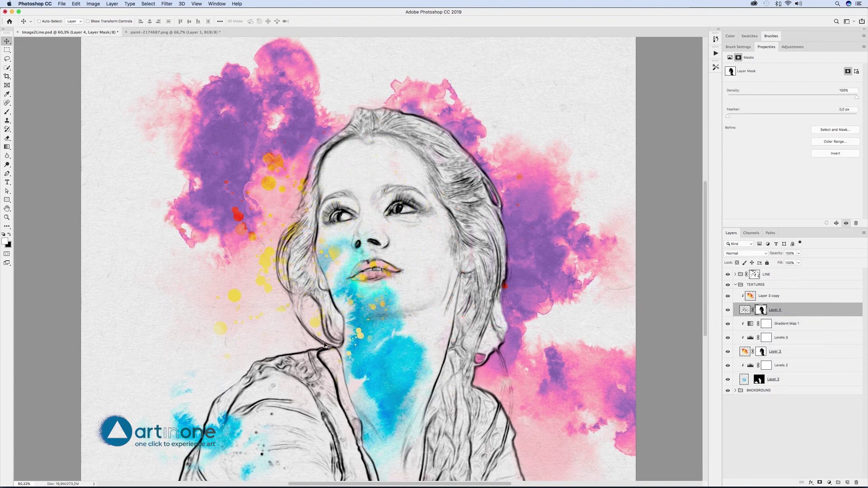
Unlink the splatter layer's mask and move the splatter with its clipped colour layer up and to the left
{"action": "left_click", "coordinate": [752, 309]}
{"action": "left_click", "coordinate": [744, 310]}
{"action": "left_click", "coordinate": [768, 296], "text": "shift"}
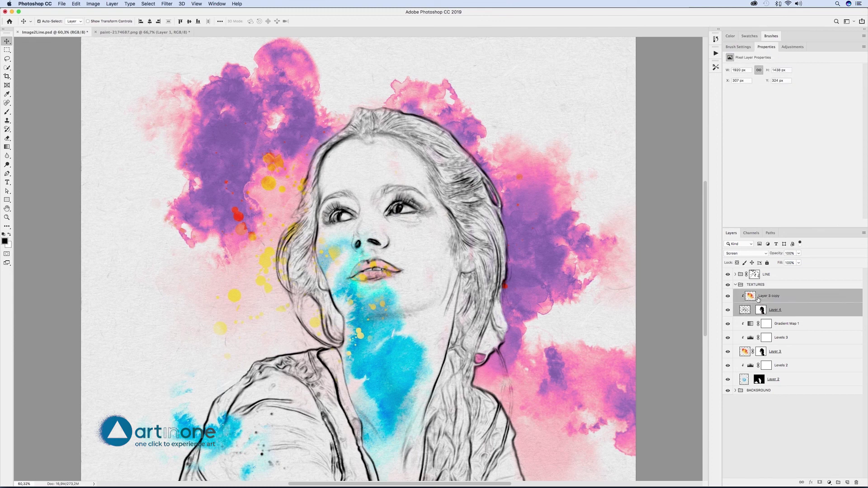
{"action": "left_click_drag", "start_coordinate": [264, 276], "coordinate": [219, 250]}
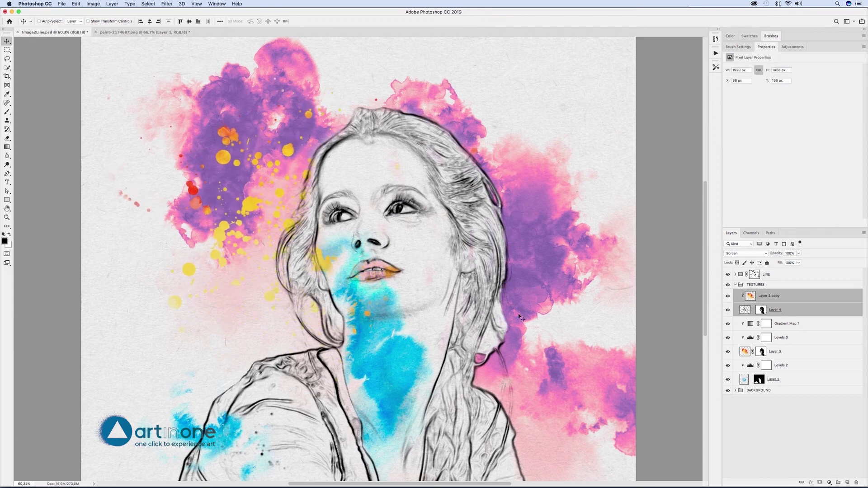
Duplicate the ORIGINAL copy photo layer out of the LINE group, place it above the group and clip it to LINE
{"action": "left_click", "coordinate": [735, 285]}
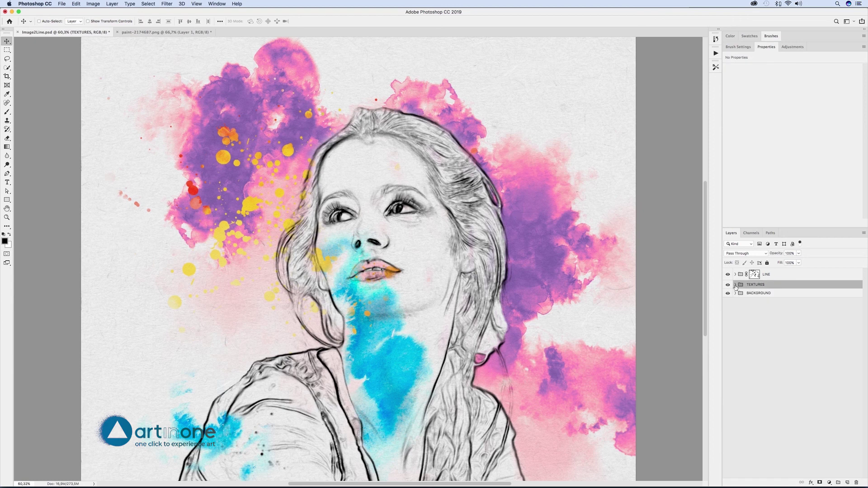
{"action": "left_click", "coordinate": [768, 275]}
{"action": "left_click", "coordinate": [735, 275]}
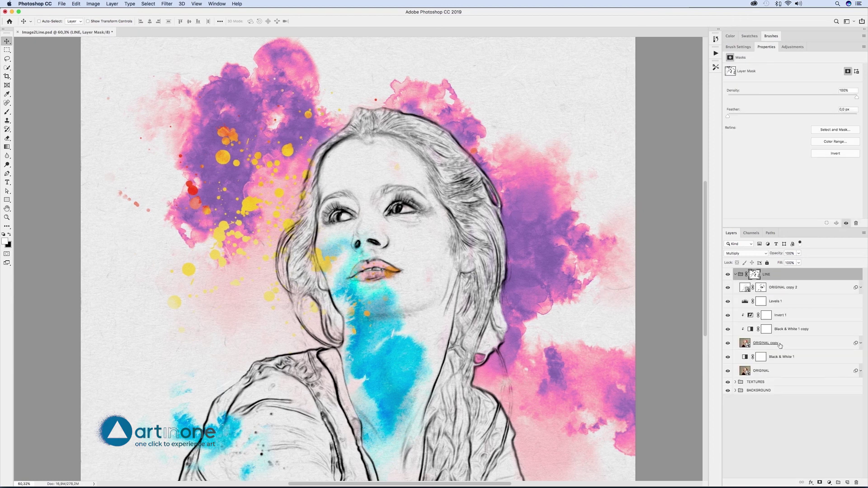
{"action": "mouse_move", "coordinate": [778, 344]}
{"action": "left_mouse_down"}
{"action": "mouse_move", "coordinate": [793, 312]}
{"action": "mouse_move", "coordinate": [775, 272]}
{"action": "left_mouse_up"}
{"action": "left_click", "coordinate": [735, 289]}
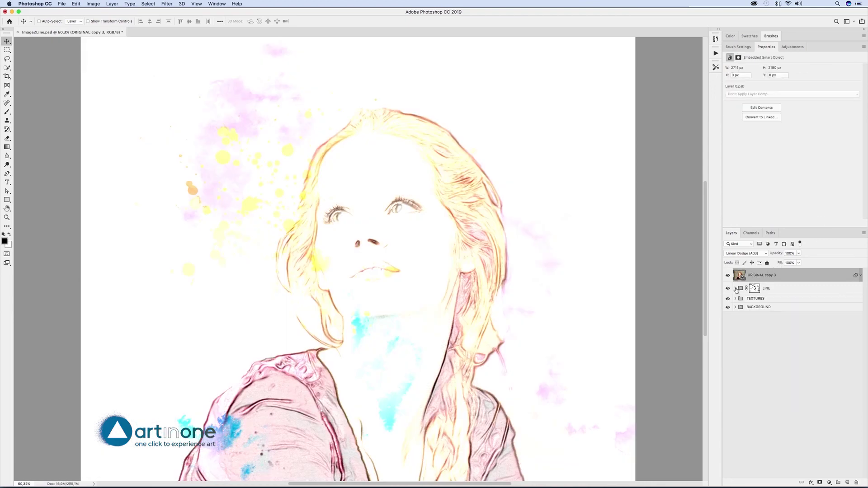
{"action": "right_click", "coordinate": [783, 274]}
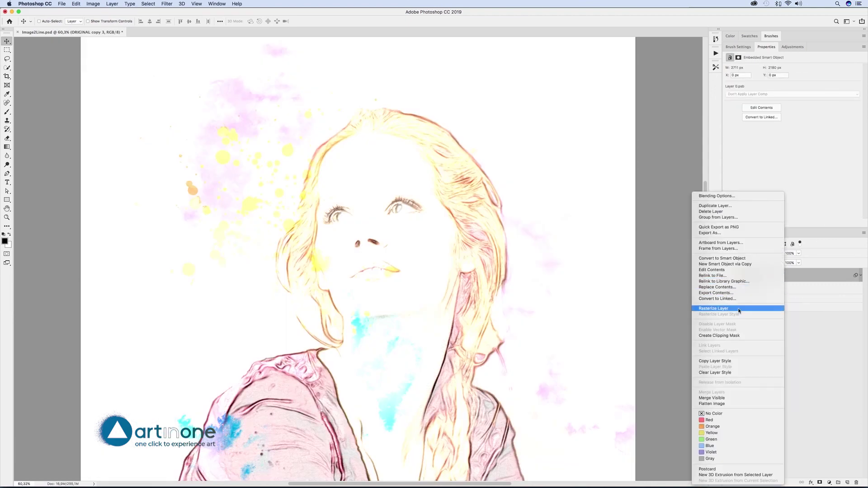
{"action": "left_click", "coordinate": [728, 335]}
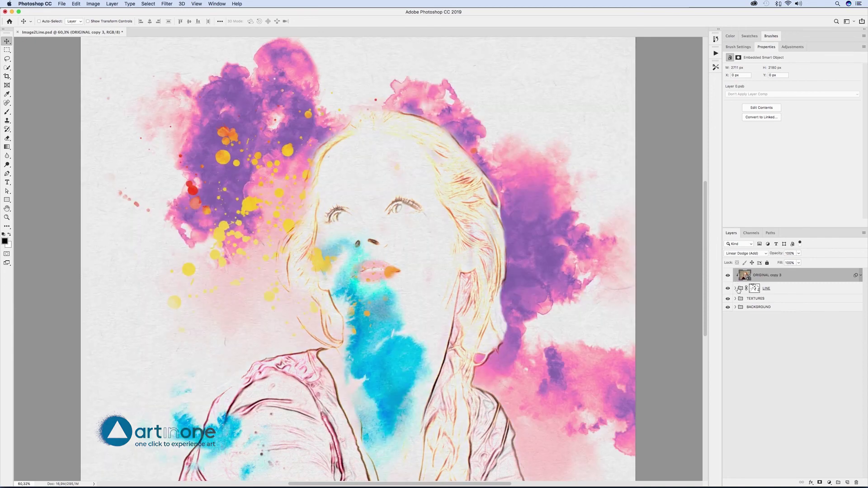
Set the clipped photo layer's blend mode to Screen and lower its opacity to about 66%
{"action": "left_click", "coordinate": [742, 253]}
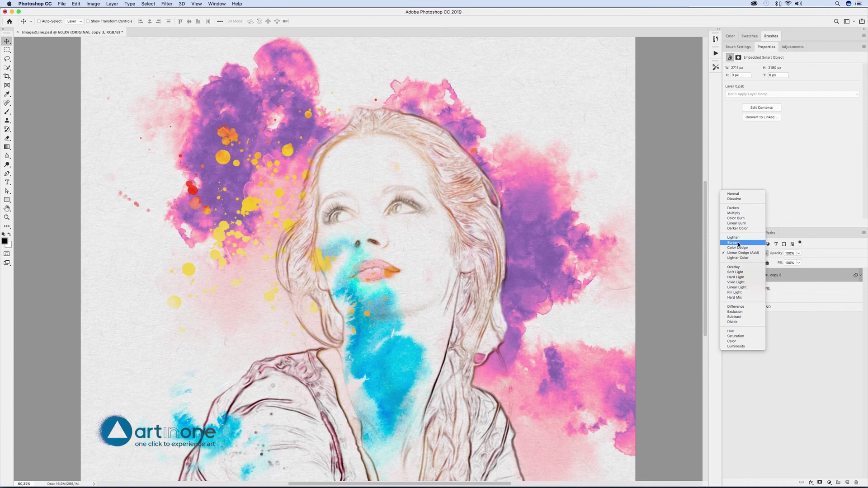
{"action": "left_click", "coordinate": [739, 243]}
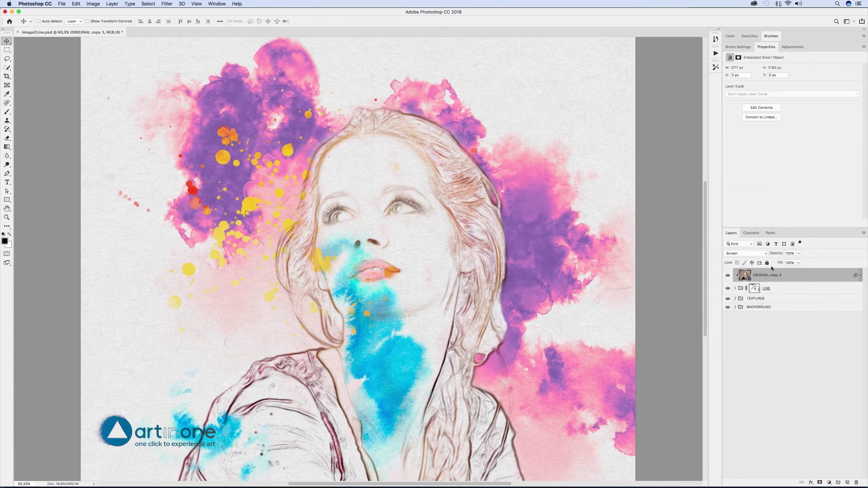
{"action": "left_click_drag", "start_coordinate": [777, 254], "coordinate": [762, 256]}
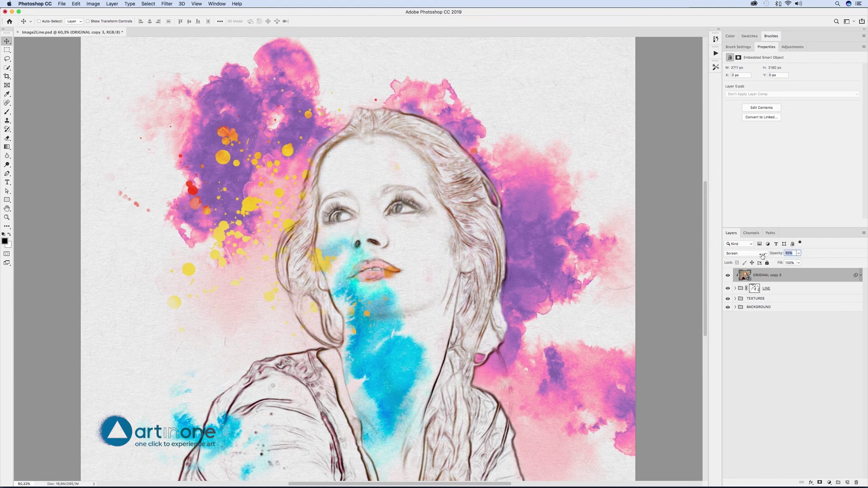